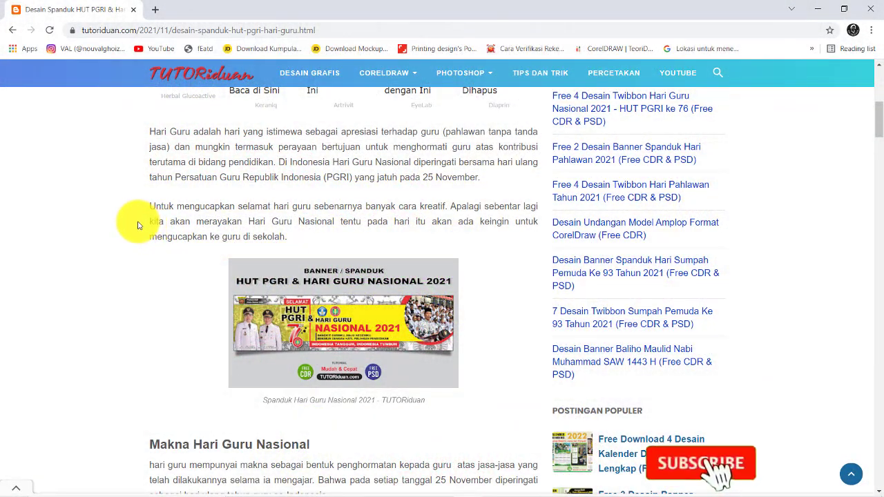
# Step: Scroll the TUTORiduan article down to the finished HUT PGRI & Hari Guru Nasional 2021 banner
pyautogui.scroll(-3, 152, 205)
pyautogui.scroll(-4, 150, 210)
pyautogui.scroll(-5, 150, 210)
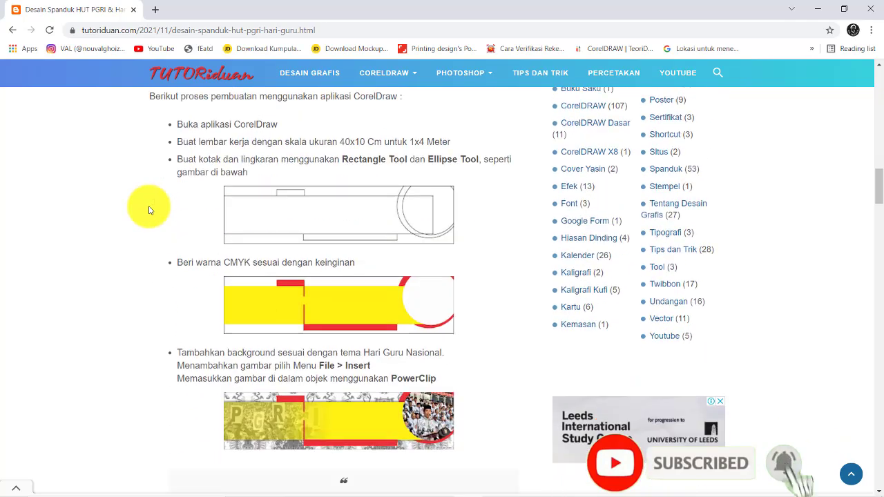
pyautogui.scroll(-2, 152, 209)
pyautogui.scroll(-2, 154, 209)
pyautogui.scroll(-3, 153, 209)
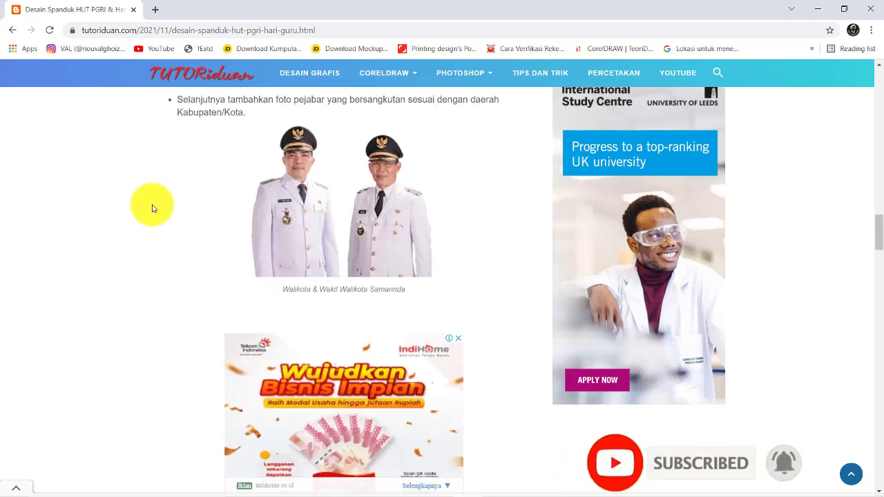
pyautogui.scroll(-3, 154, 208)
pyautogui.scroll(-3, 154, 208)
pyautogui.scroll(-4, 153, 209)
pyautogui.scroll(-2, 153, 209)
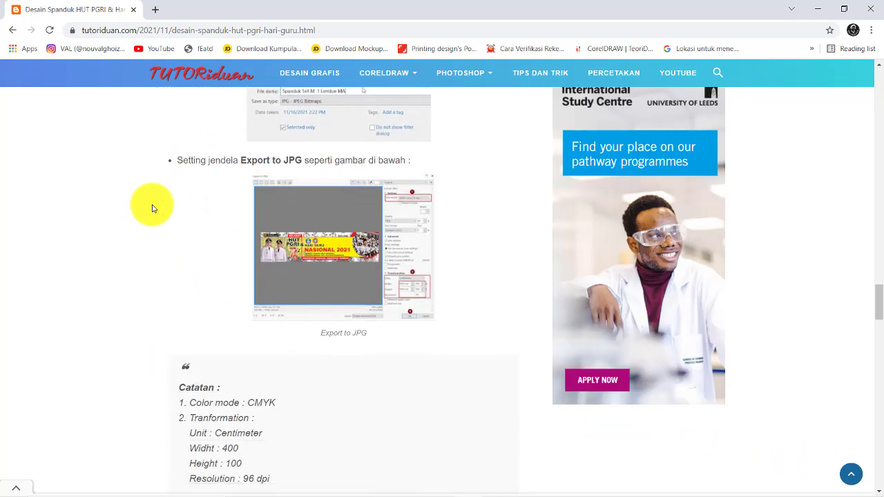
pyautogui.scroll(1, 153, 209)
pyautogui.scroll(-5, 154, 209)
pyautogui.scroll(-3, 153, 209)
pyautogui.scroll(-3, 153, 207)
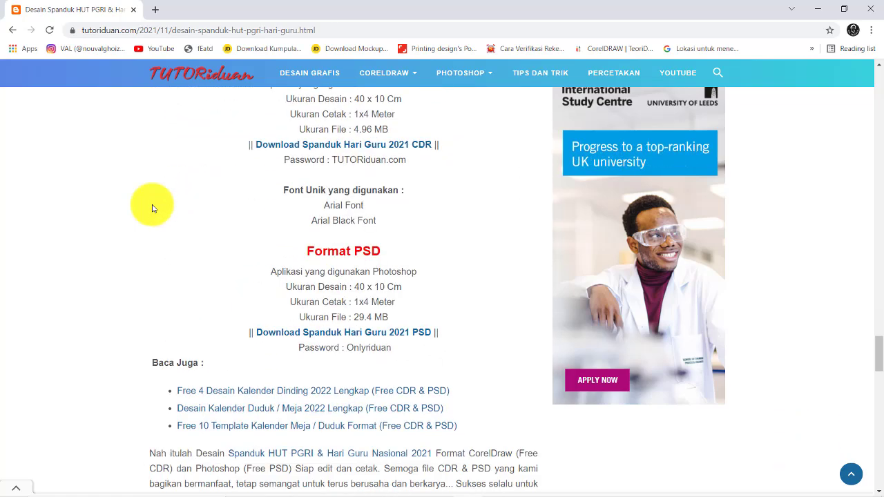
pyautogui.scroll(1, 149, 203)
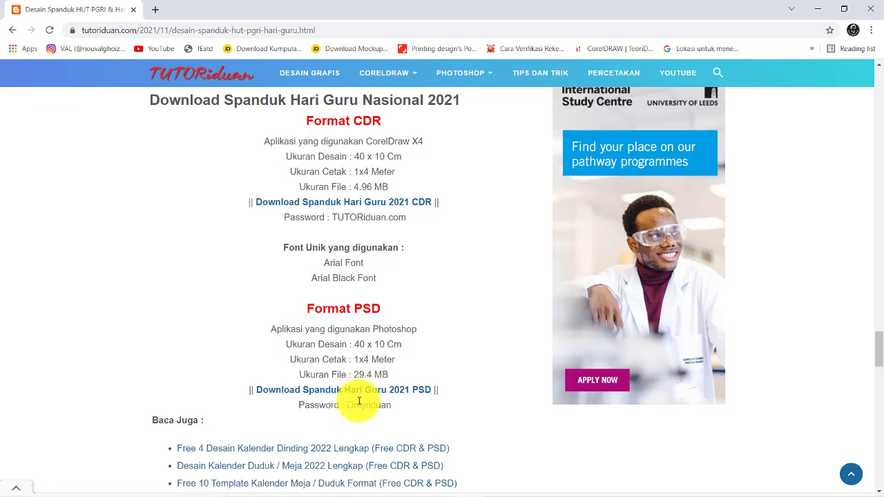
pyautogui.scroll(2, 346, 262)
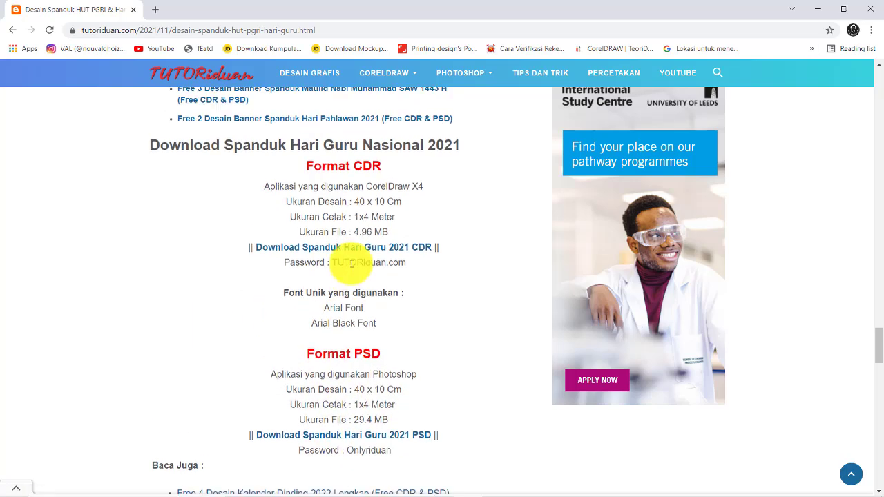
pyautogui.scroll(4, 352, 264)
pyautogui.scroll(5, 352, 264)
pyautogui.scroll(2, 351, 266)
pyautogui.scroll(-1, 352, 266)
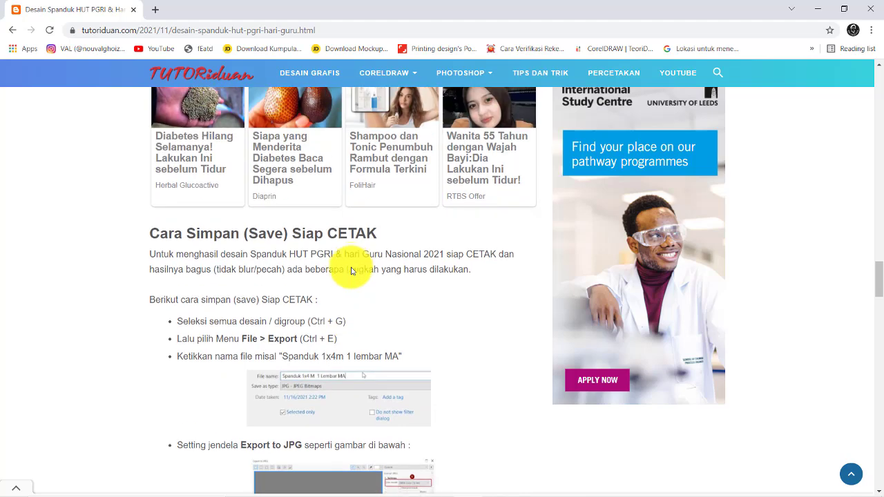
pyautogui.scroll(-1, 352, 268)
pyautogui.scroll(-1, 351, 268)
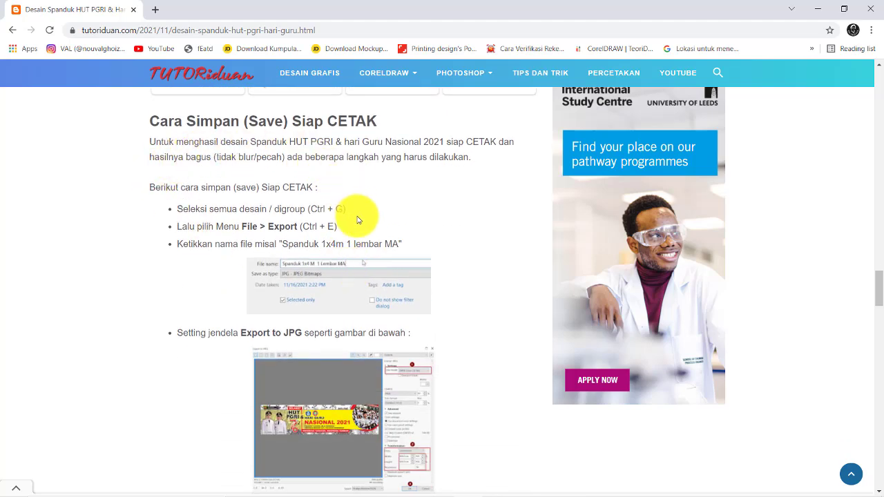
pyautogui.scroll(2, 351, 275)
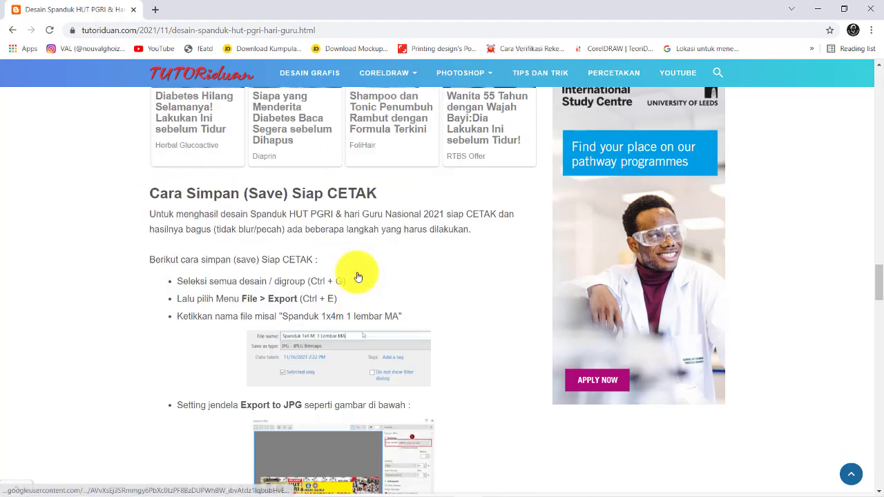
pyautogui.scroll(5, 359, 276)
pyautogui.scroll(4, 358, 276)
pyautogui.scroll(4, 355, 273)
pyautogui.scroll(3, 355, 273)
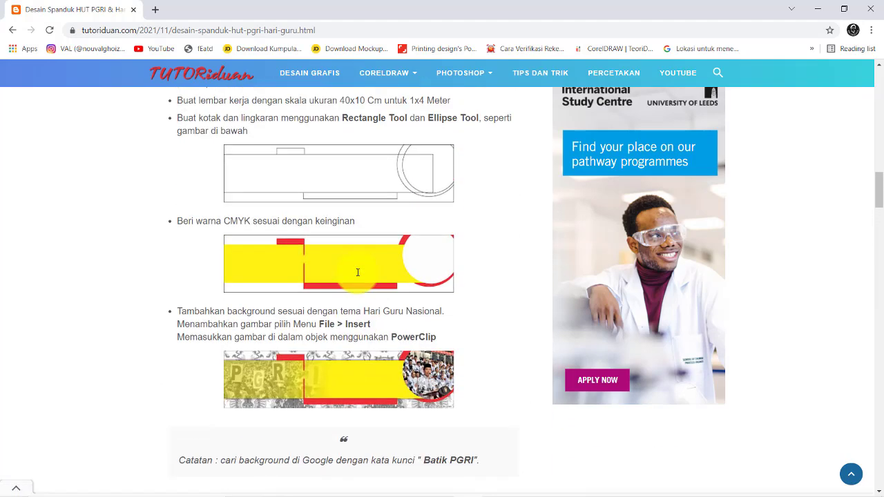
pyautogui.scroll(2, 358, 273)
pyautogui.scroll(-2, 357, 273)
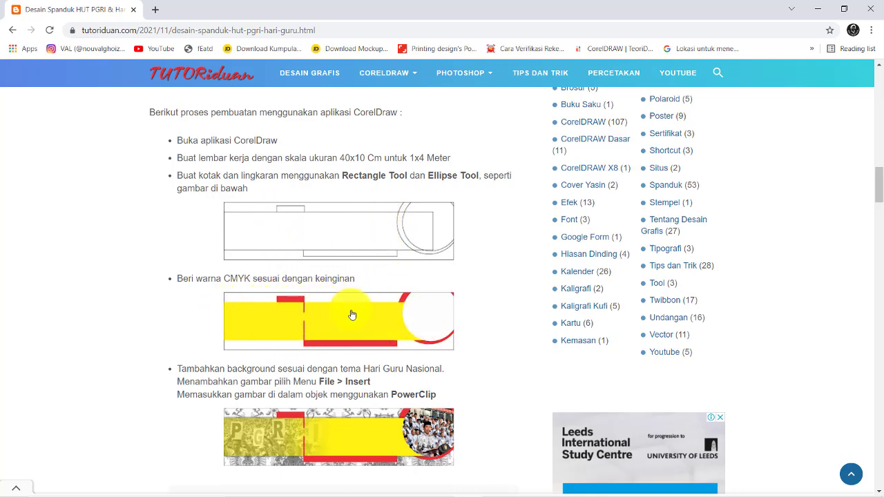
pyautogui.scroll(-2, 432, 307)
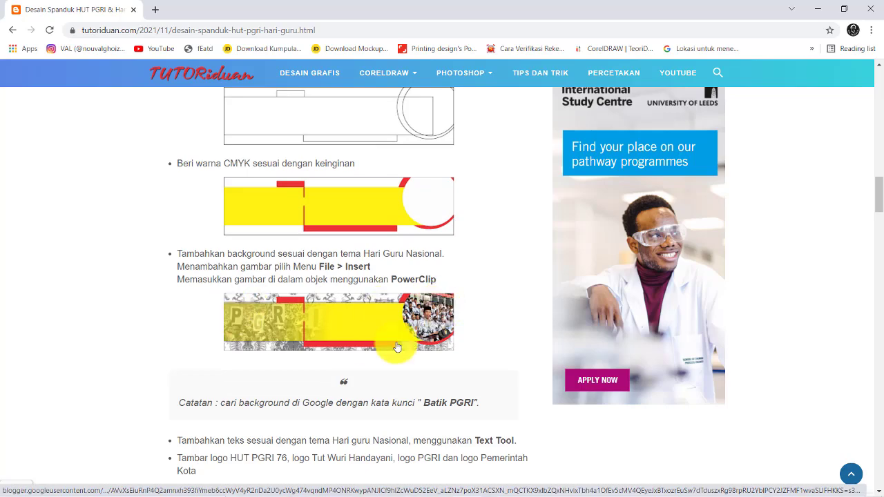
pyautogui.scroll(-3, 342, 311)
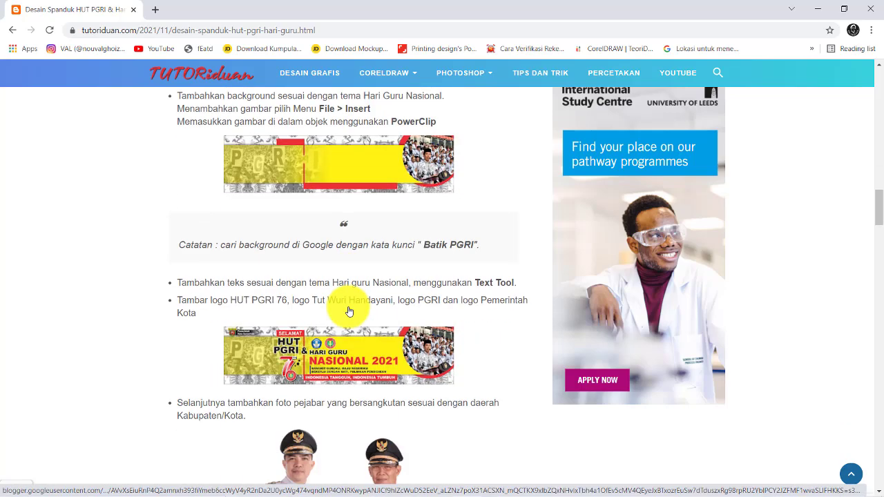
pyautogui.scroll(-2, 339, 293)
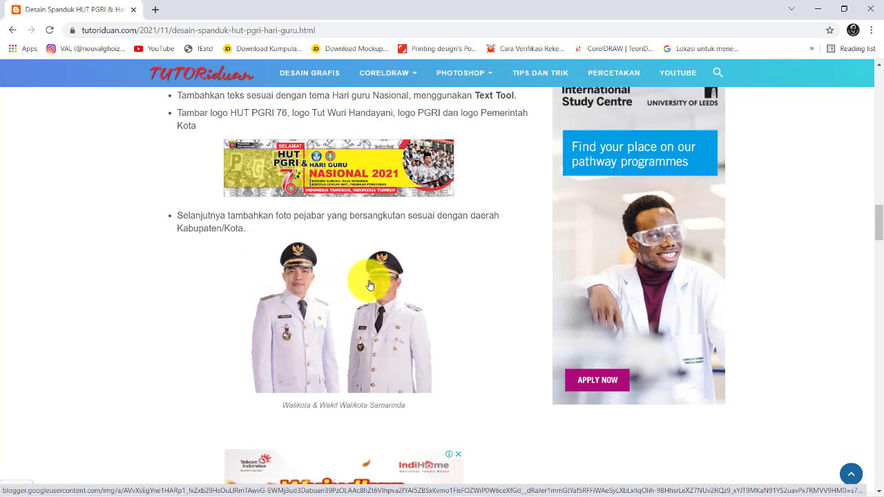
pyautogui.scroll(-3, 371, 286)
pyautogui.scroll(-1, 370, 286)
pyautogui.scroll(-3, 401, 286)
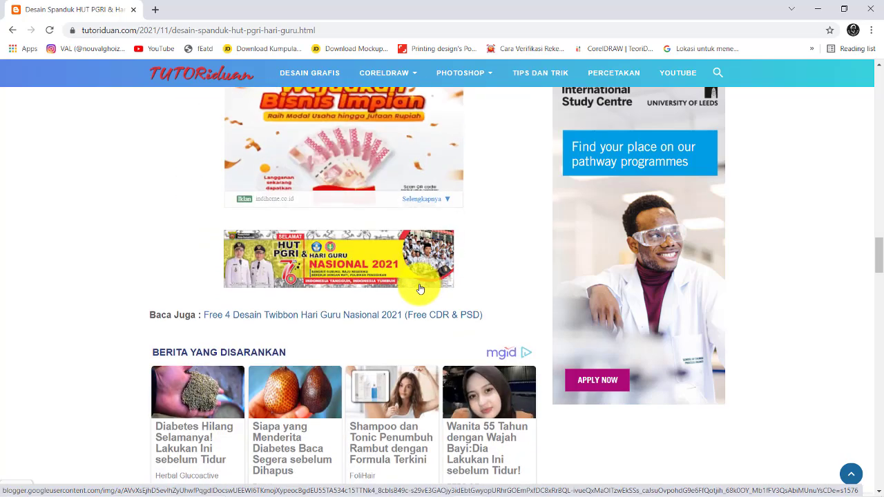
pyautogui.click(359, 270)
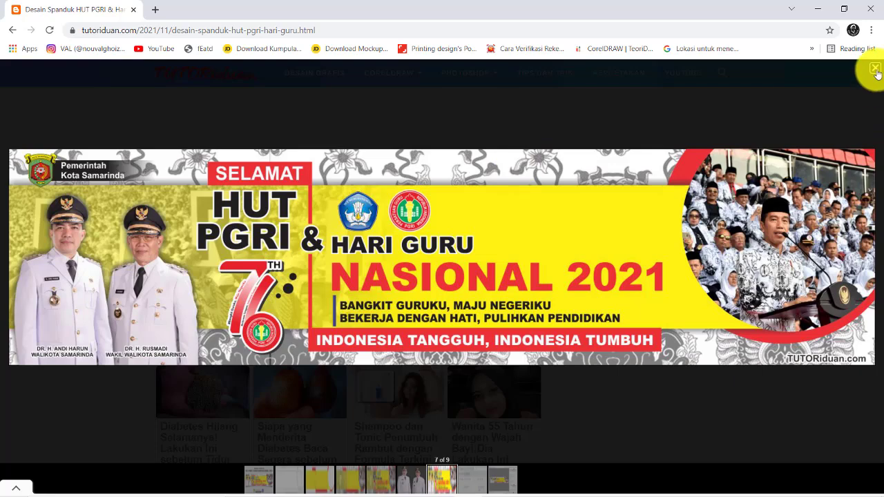
pyautogui.click(876, 69)
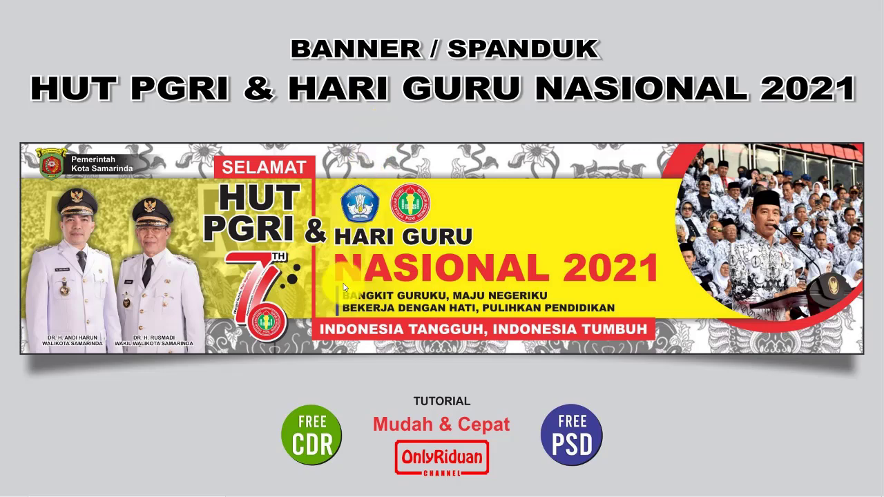
pyautogui.moveTo(438, 485)
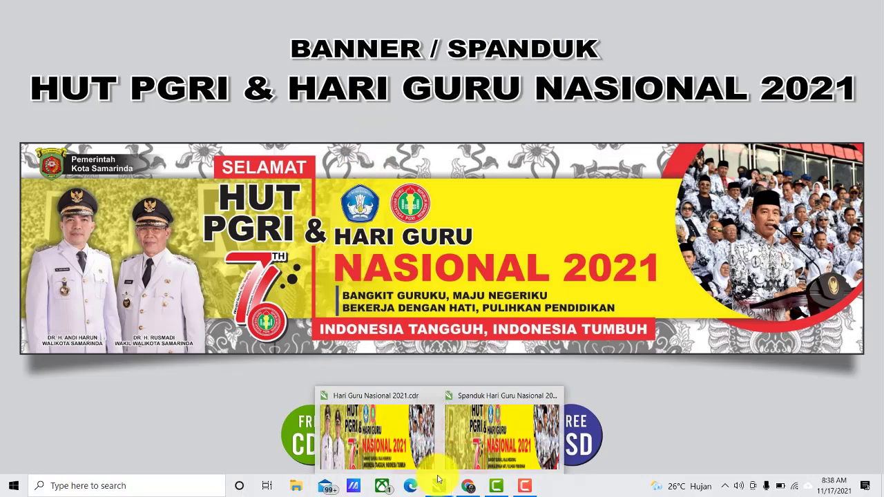
# Step: Show the Spanduk Hari Guru Nasional 2021 CDR TUTORiduan.cdr document in CorelDRAW
pyautogui.click(399, 432)
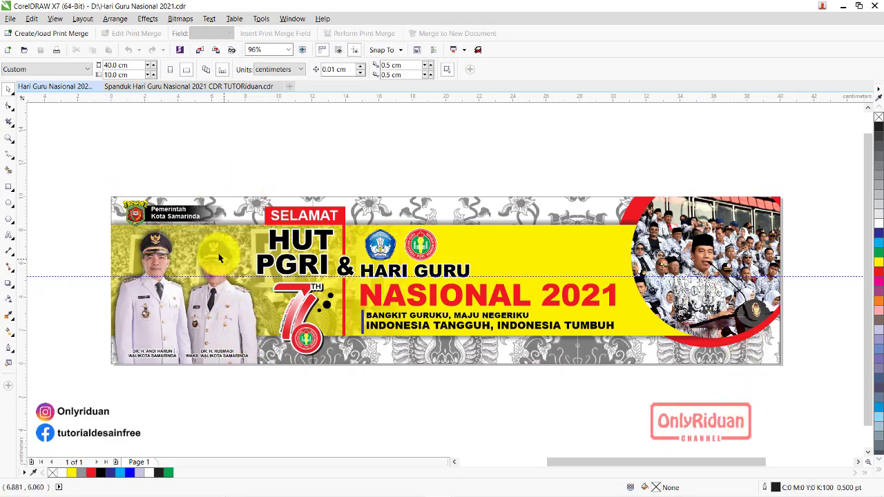
pyautogui.click(187, 88)
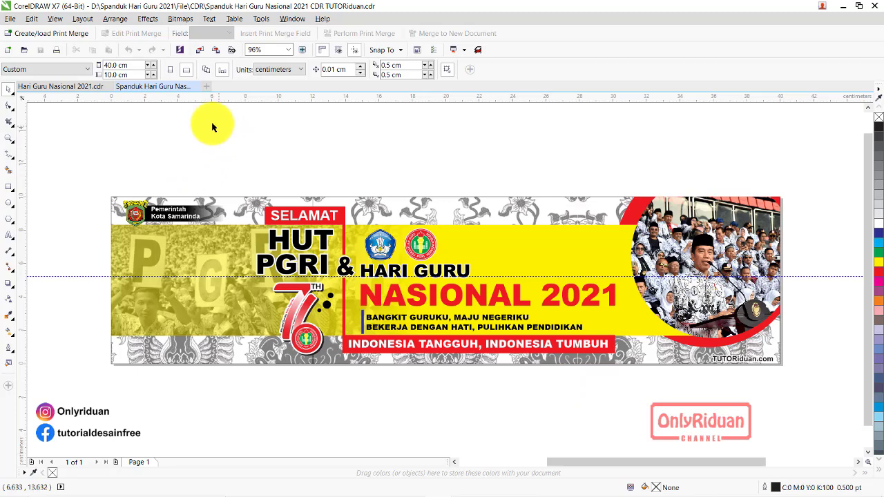
# Step: Create a new CMYK 300 dpi document sized 40 × 10 cm, in centimetres
pyautogui.click(11, 19)
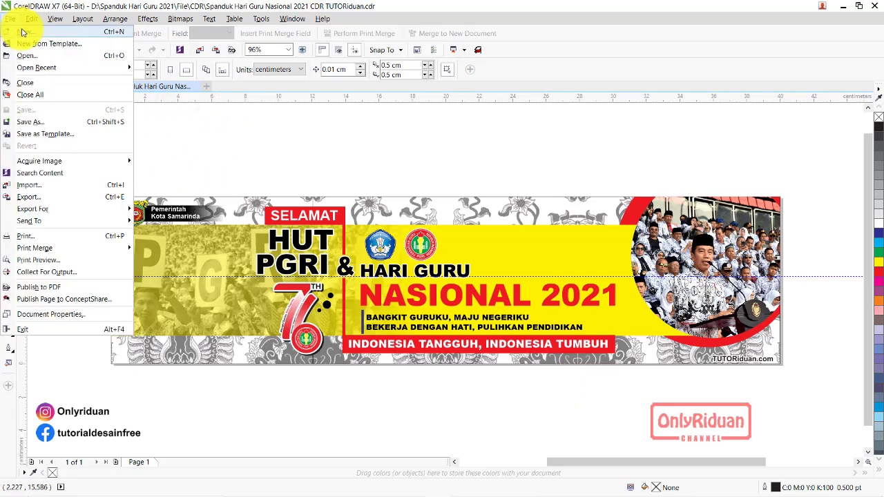
pyautogui.click(204, 128)
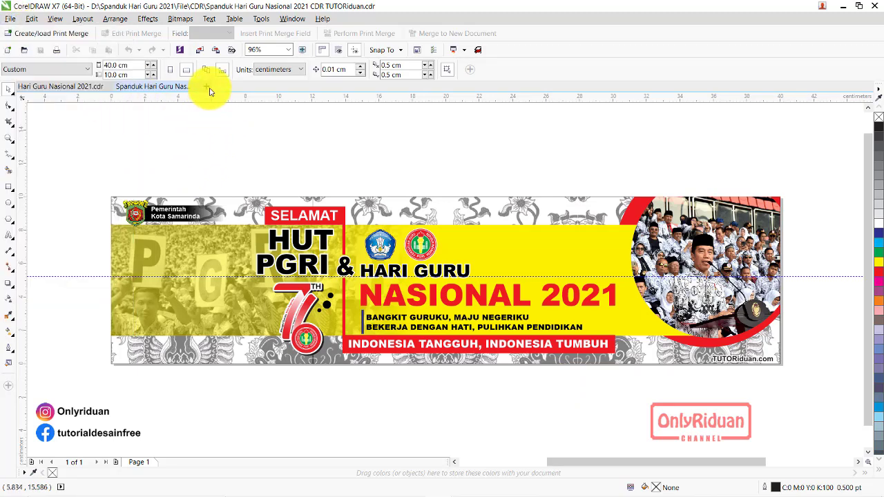
pyautogui.click(206, 87)
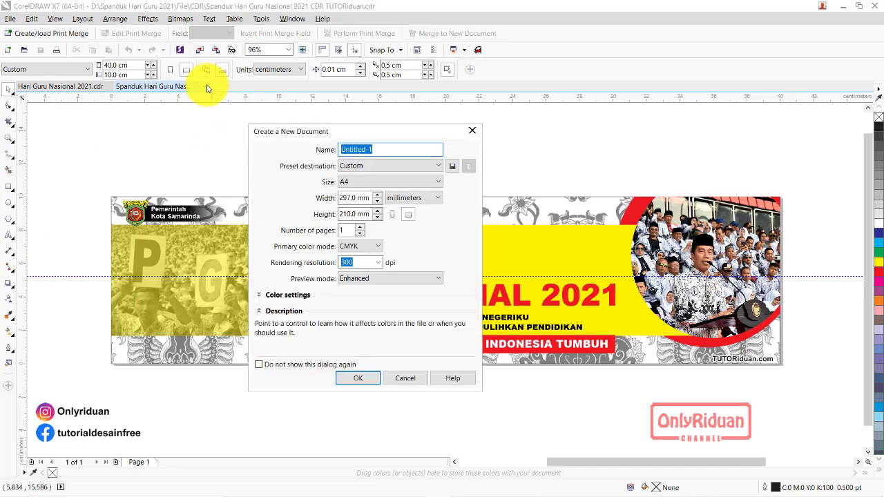
pyautogui.moveTo(343, 133); pyautogui.dragTo(364, 120)
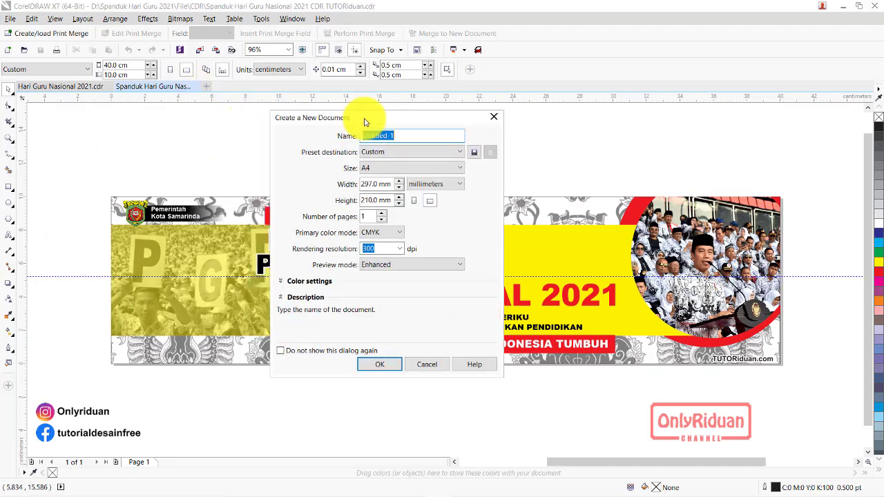
pyautogui.click(432, 186)
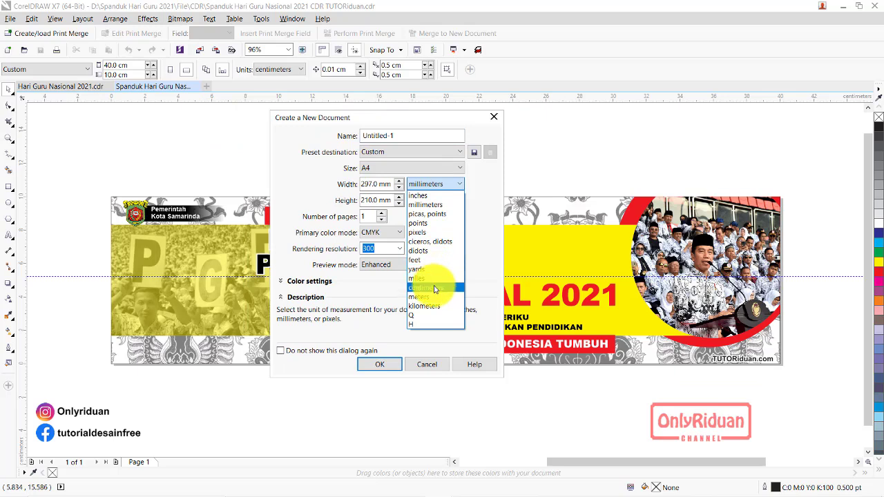
pyautogui.click(429, 280)
pyautogui.moveTo(385, 184); pyautogui.dragTo(338, 183)
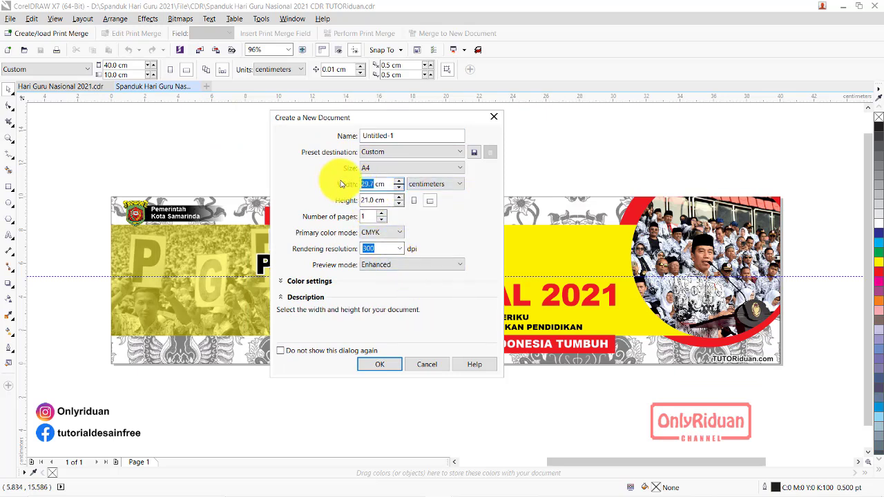
pyautogui.write('40')
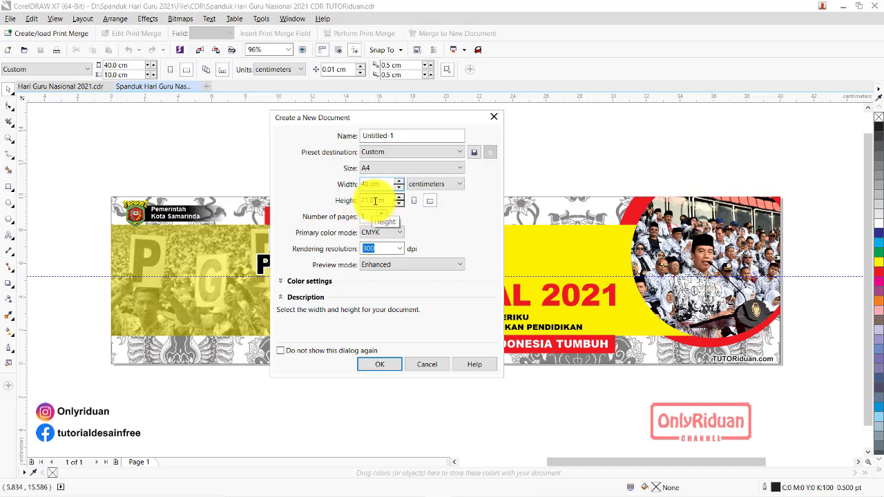
pyautogui.moveTo(373, 200); pyautogui.dragTo(340, 199)
pyautogui.write('1')
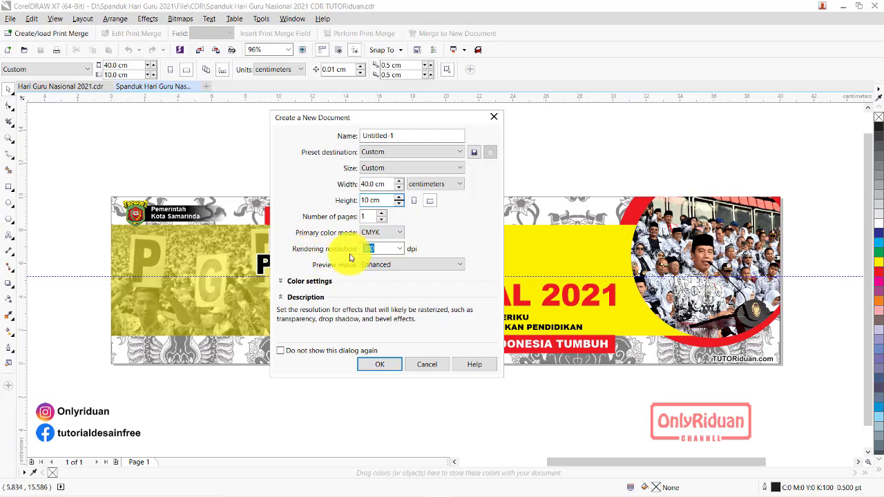
pyautogui.click(380, 247)
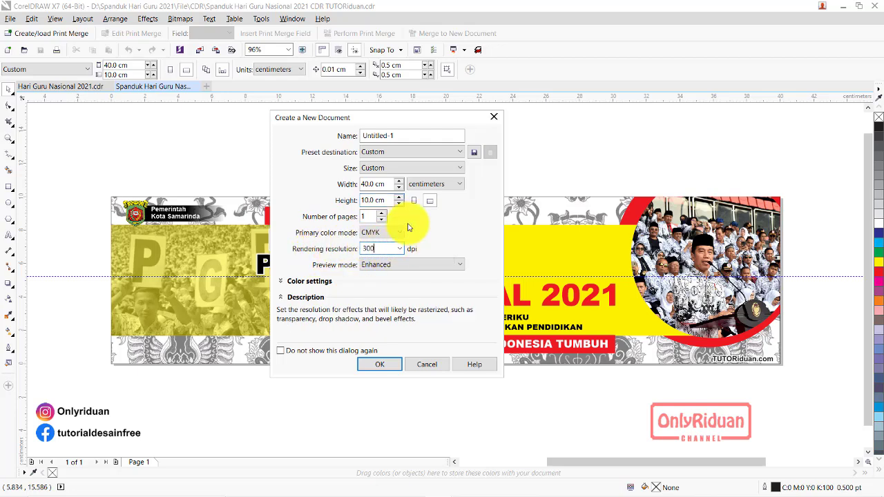
pyautogui.click(380, 365)
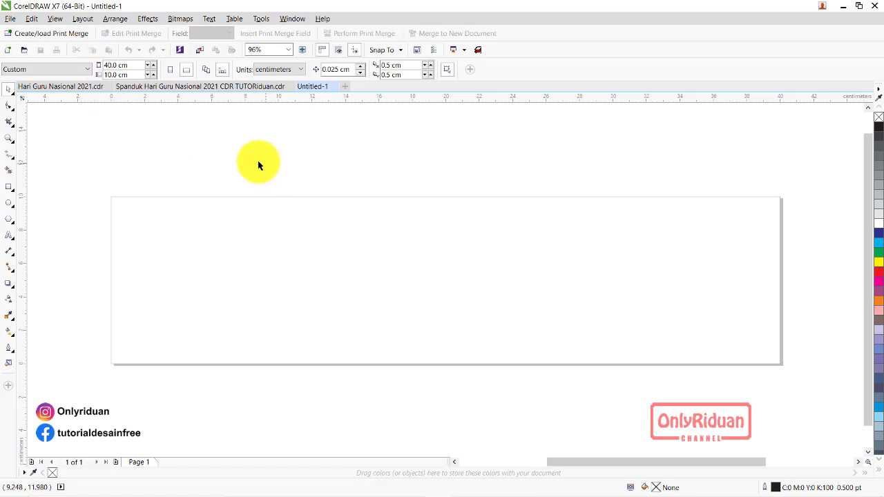
# Step: Add a page-sized rectangle and a 40 × 5.975 cm band across the page middle
pyautogui.doubleClick(10, 188)
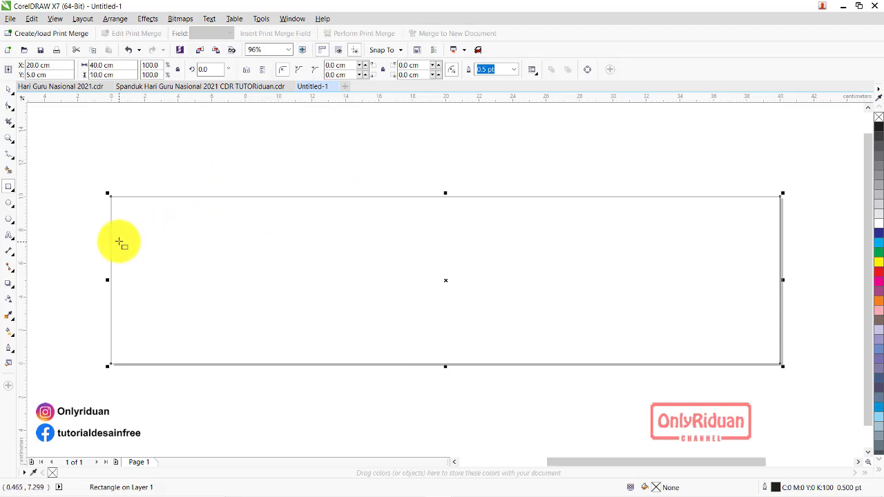
pyautogui.moveTo(112, 230); pyautogui.dragTo(779, 332)
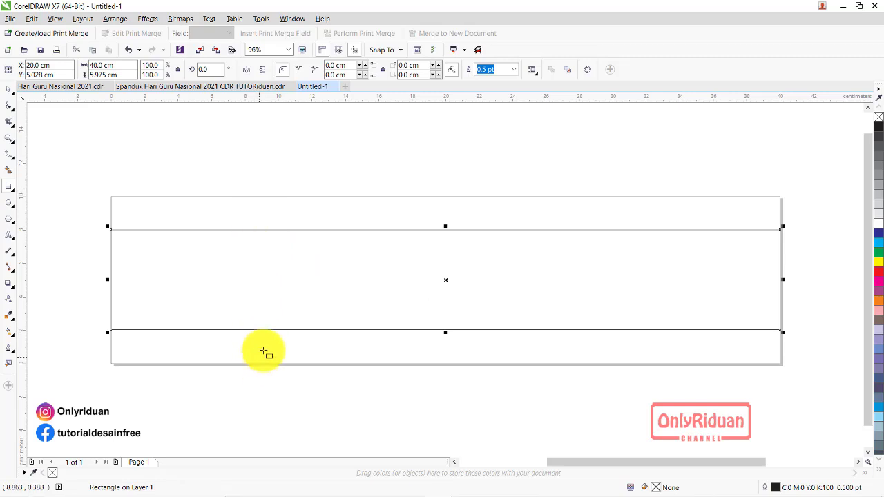
pyautogui.click(8, 89)
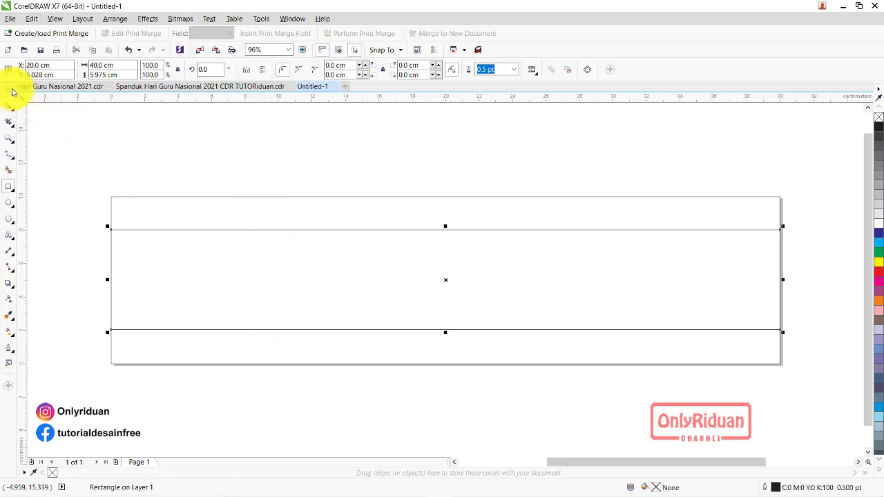
pyautogui.click(206, 137)
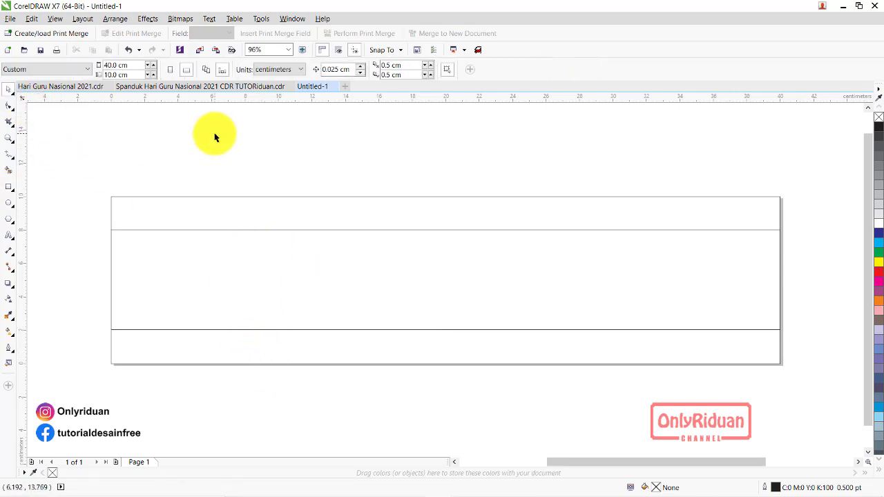
# Step: Draw a circle of about 10.2 cm over the band's right end, matching the reference banner
pyautogui.click(9, 202)
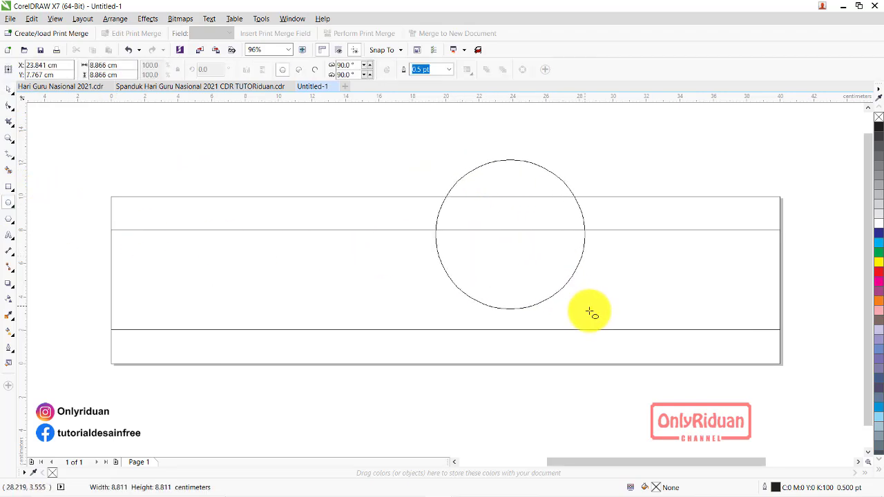
pyautogui.moveTo(432, 157); pyautogui.dragTo(593, 316)
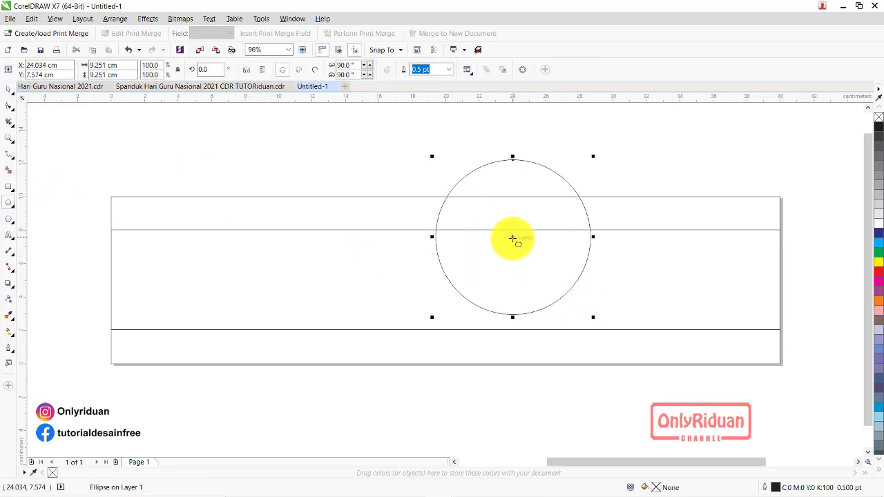
pyautogui.moveTo(512, 238); pyautogui.dragTo(723, 260)
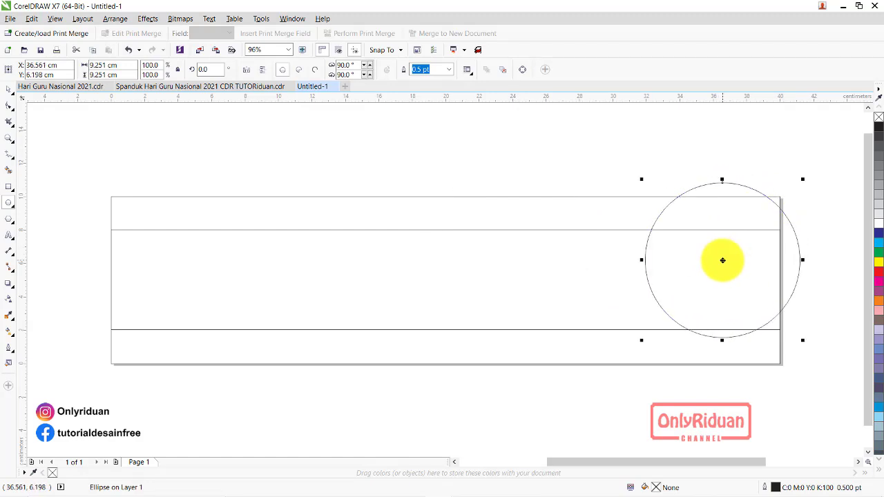
pyautogui.click(198, 88)
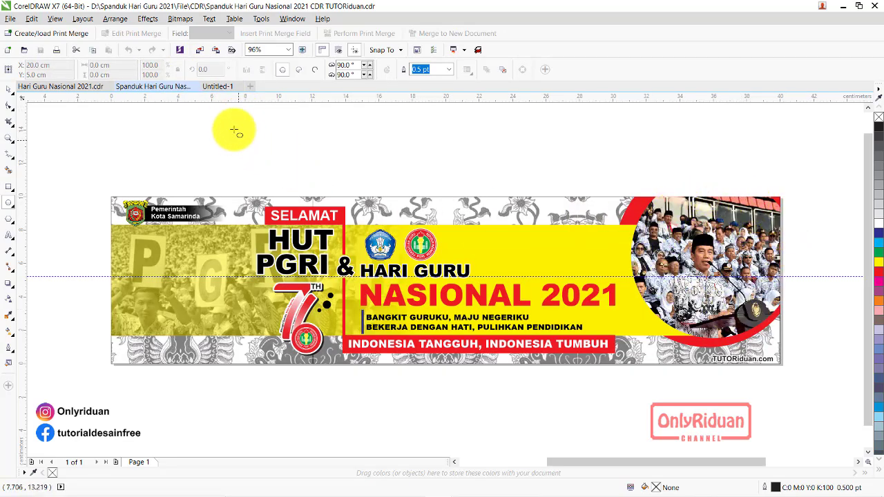
pyautogui.click(219, 86)
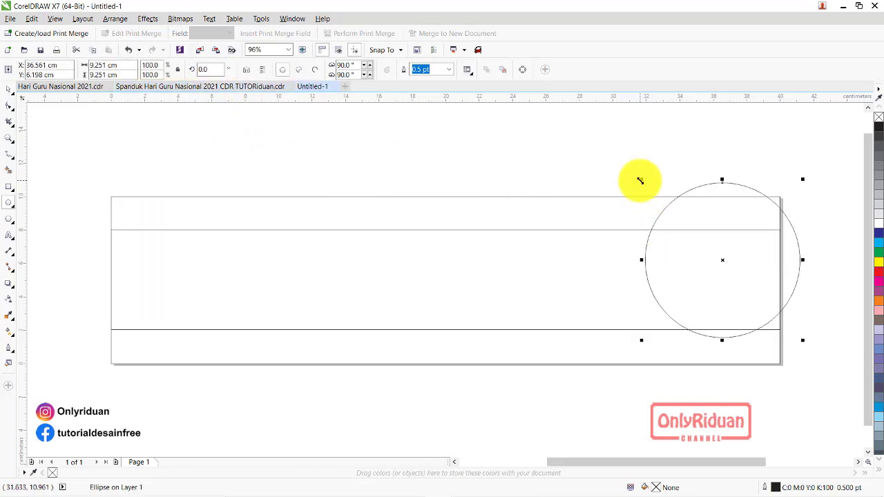
pyautogui.moveTo(640, 180); pyautogui.dragTo(625, 164)
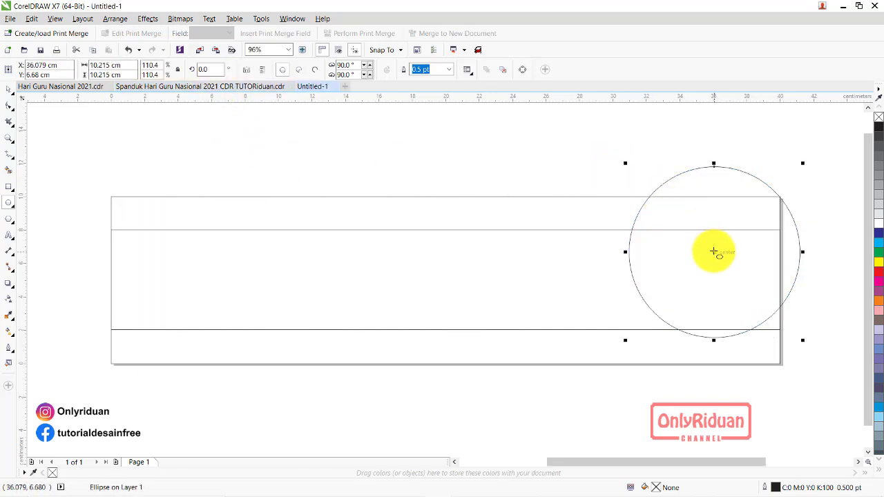
pyautogui.moveTo(714, 255); pyautogui.dragTo(713, 262)
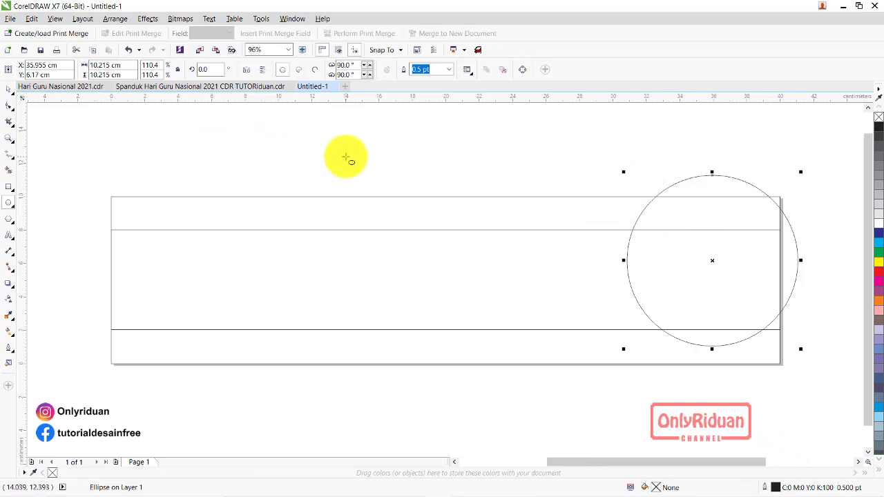
pyautogui.click(235, 87)
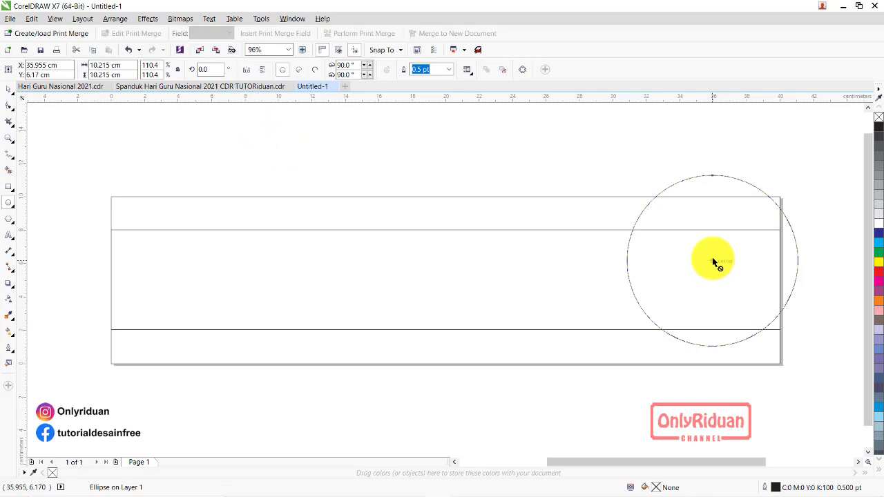
# Step: Duplicate the circle as a larger 11.3 cm copy and nudge it slightly upward
pyautogui.moveTo(714, 262); pyautogui.dragTo(713, 256)
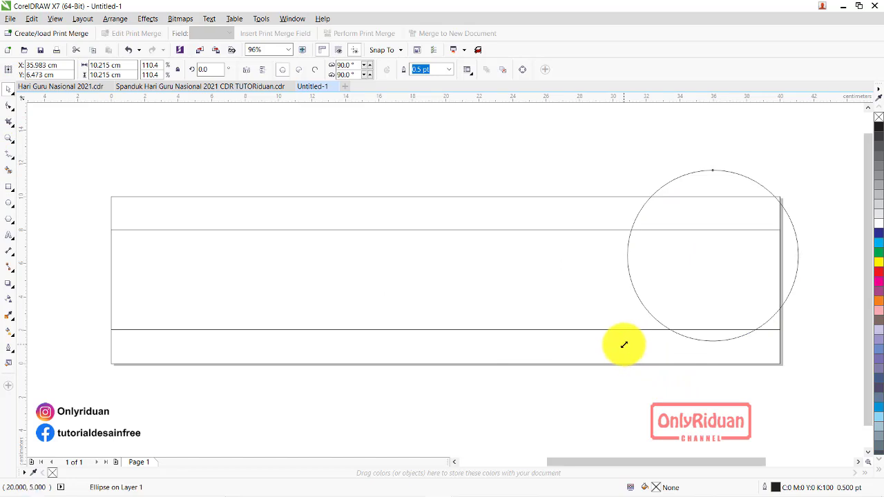
pyautogui.moveTo(624, 345); pyautogui.dragTo(600, 363)
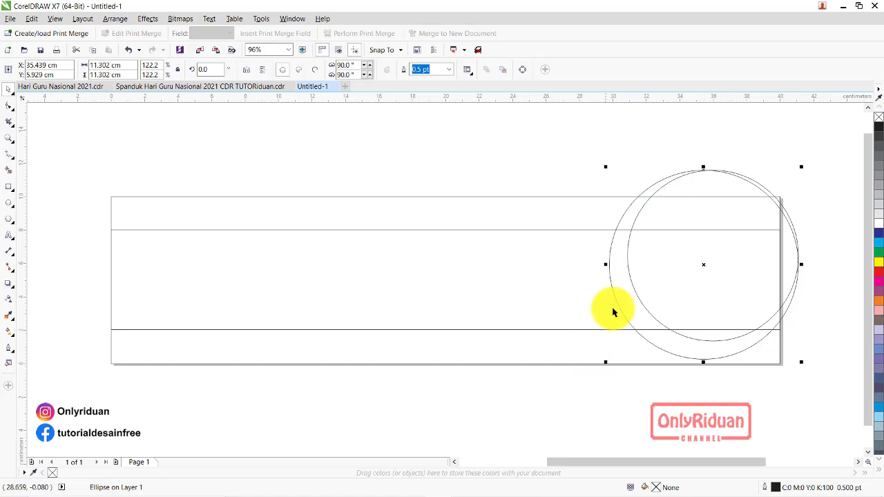
pyautogui.press('Up')
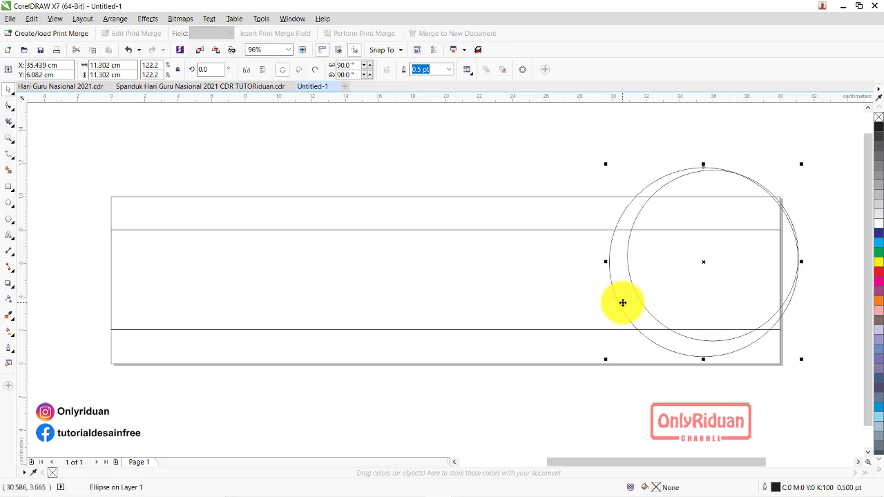
pyautogui.press('Up')
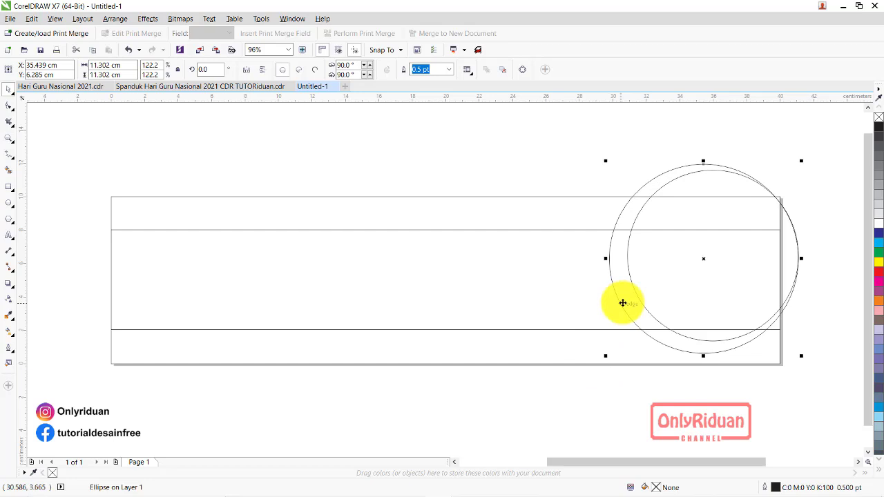
pyautogui.press('Up')
# Step: Send the inner 10.2 cm circle to the back of the page
pyautogui.click(602, 293)
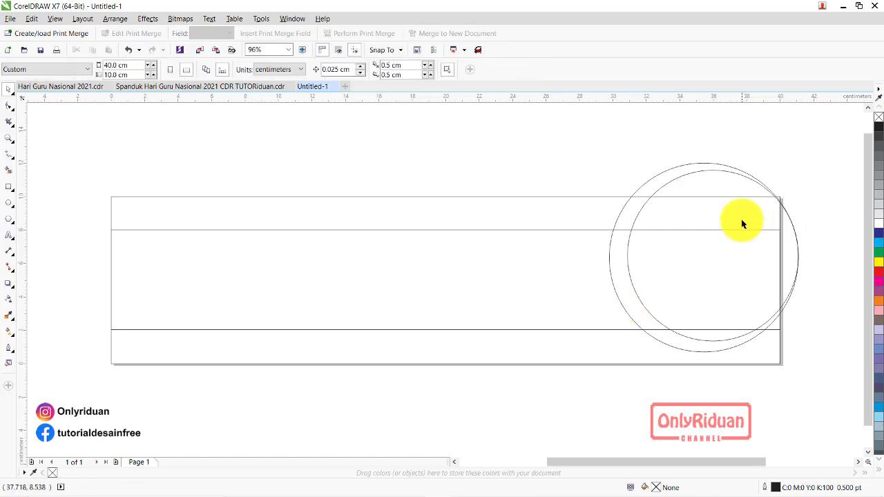
pyautogui.click(742, 209)
pyautogui.moveTo(819, 346); pyautogui.dragTo(624, 149)
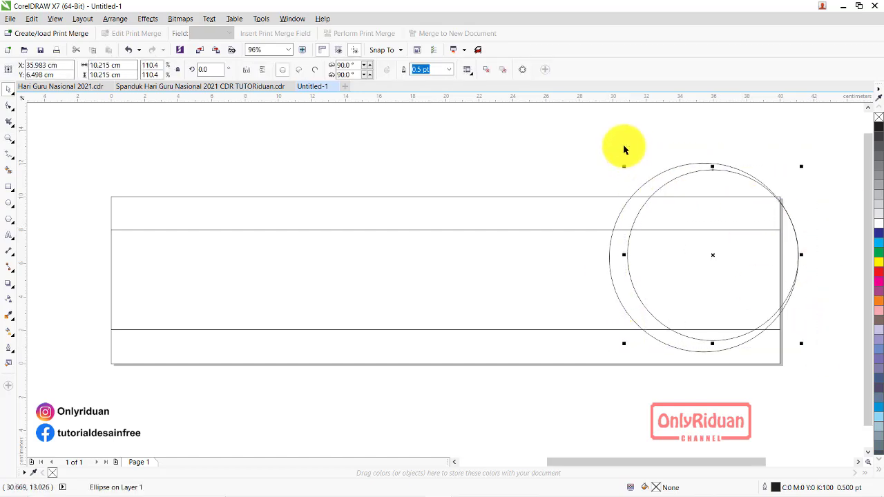
pyautogui.moveTo(572, 119); pyautogui.dragTo(821, 358)
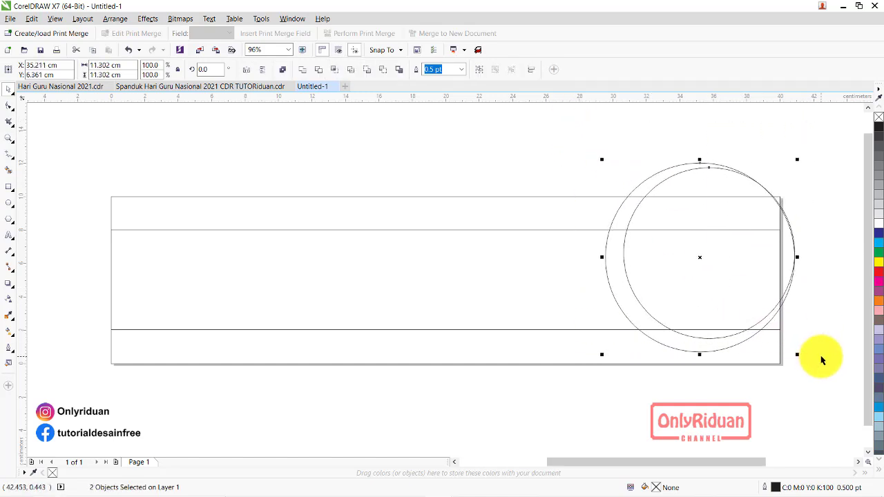
pyautogui.click(545, 133)
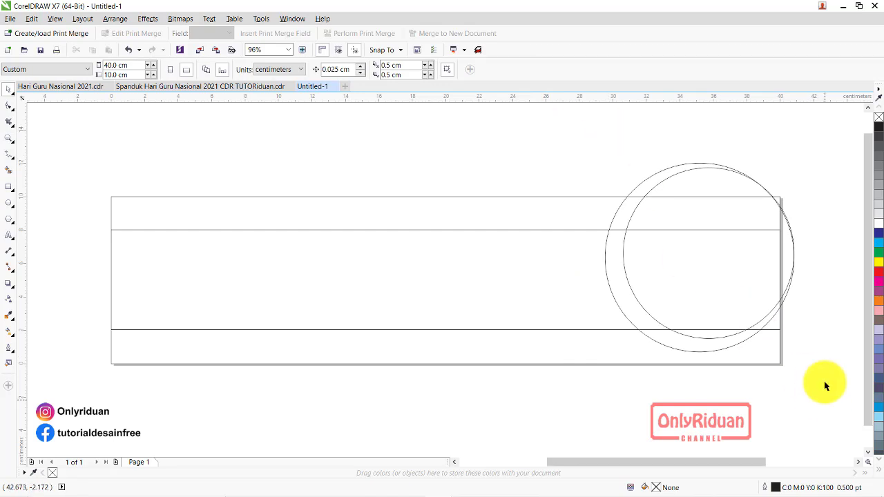
pyautogui.moveTo(816, 346); pyautogui.dragTo(592, 151)
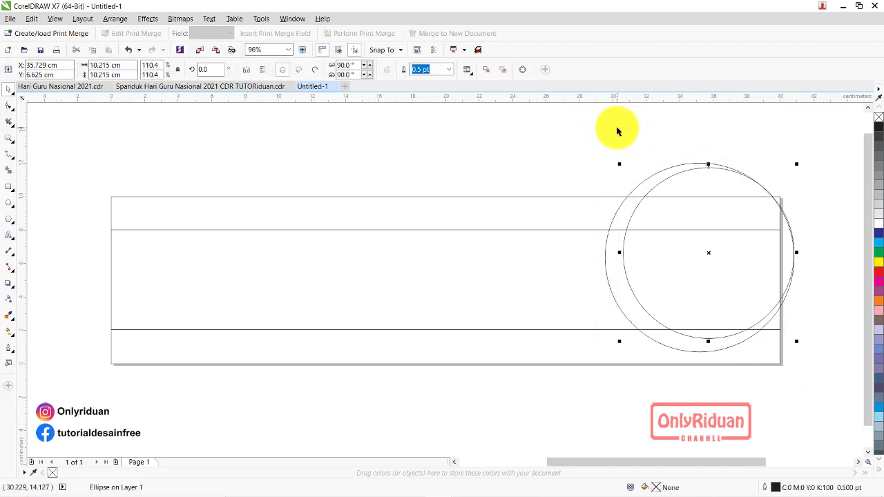
pyautogui.rightClick(710, 253)
pyautogui.moveTo(736, 377)
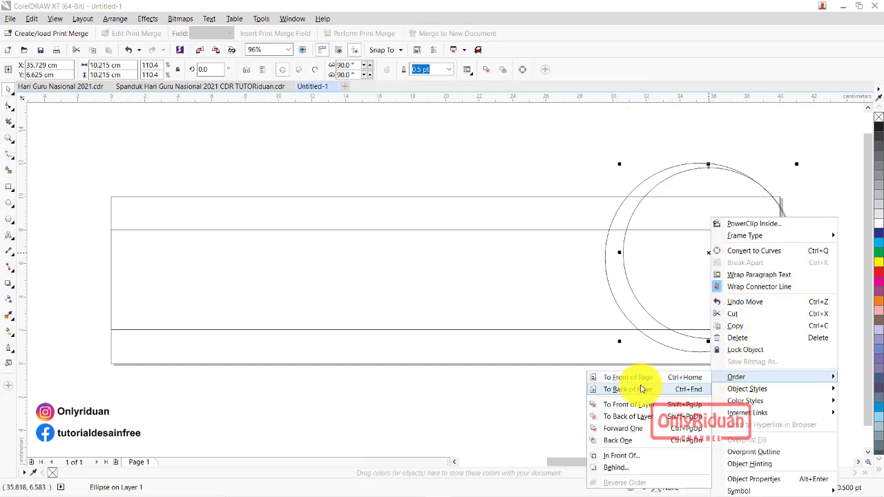
pyautogui.click(617, 382)
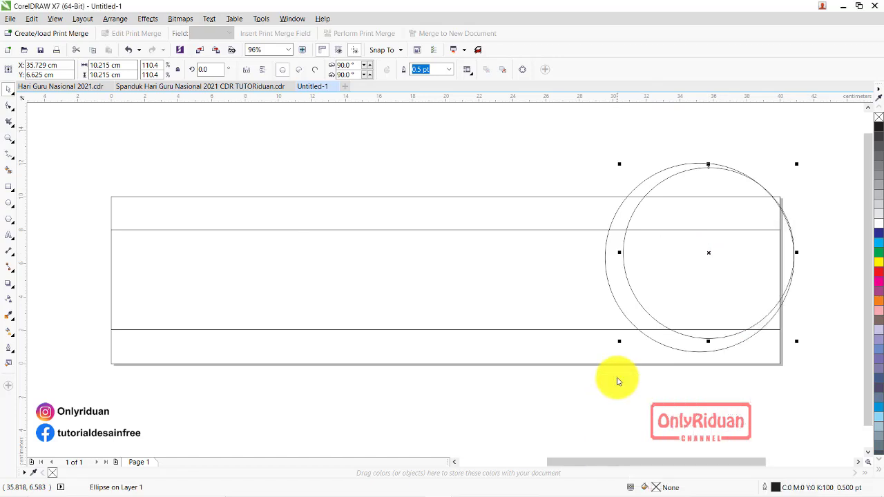
pyautogui.click(820, 232)
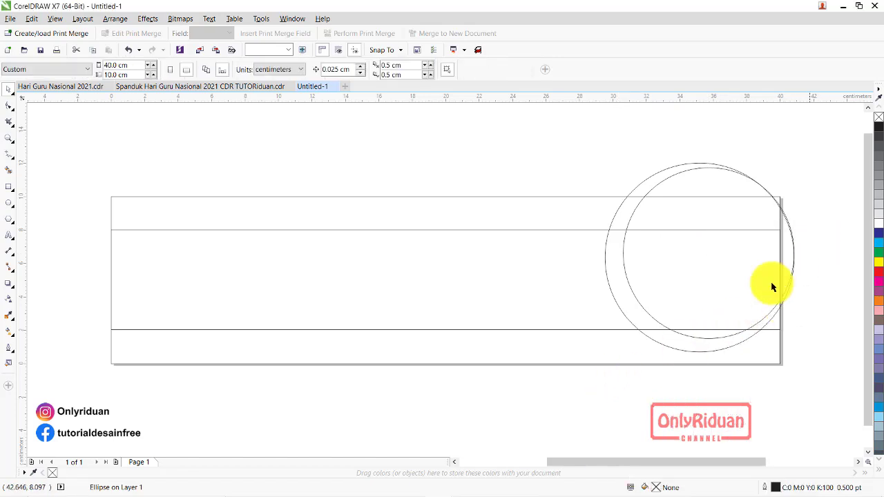
pyautogui.click(617, 211)
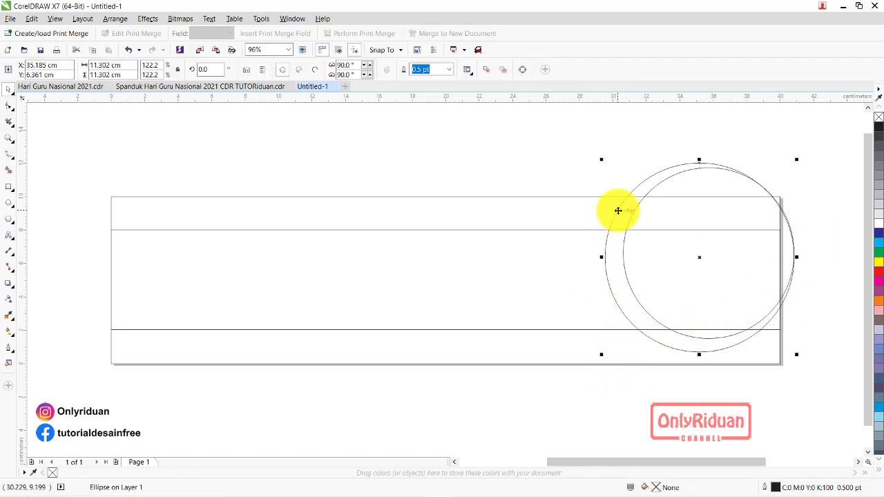
# Step: Fill the outer circle red and the middle band yellow, bringing the band to the front
pyautogui.click(878, 271)
pyautogui.click(811, 257)
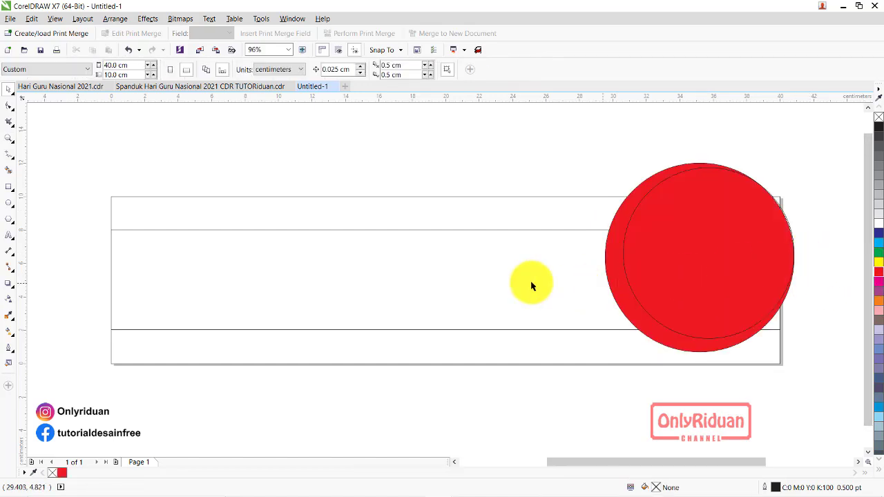
pyautogui.click(467, 264)
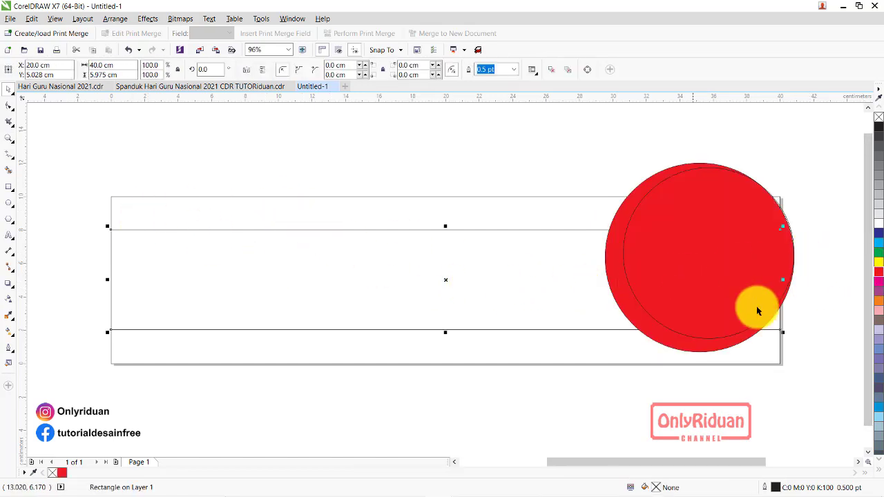
pyautogui.click(879, 264)
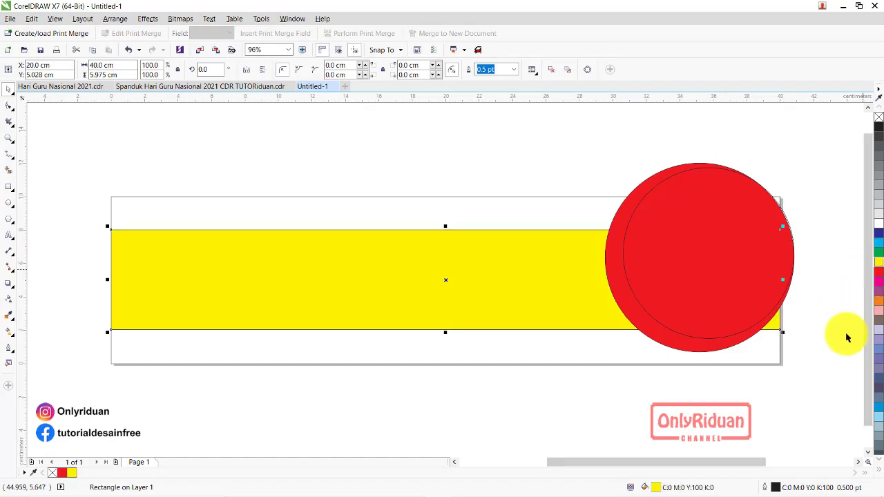
pyautogui.click(839, 384)
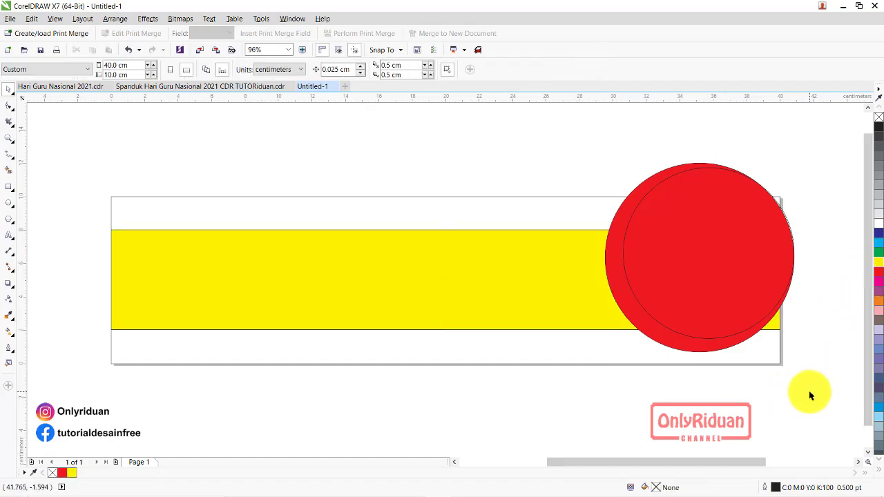
pyautogui.click(489, 290)
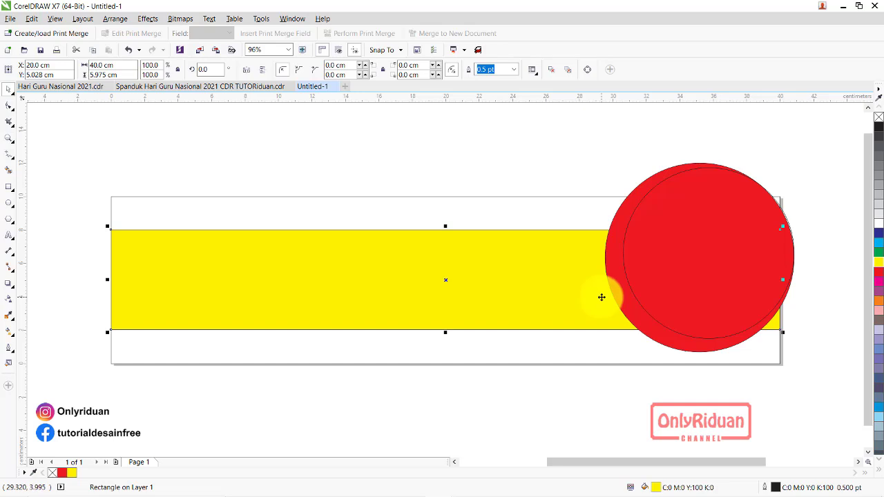
pyautogui.hotkey('shift', 'pageup')
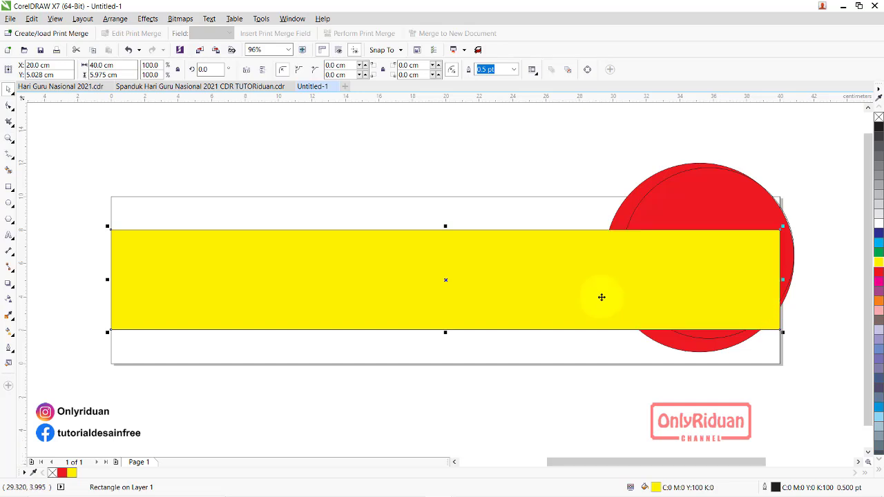
# Step: Make the circle grey, put it in front of the band, and shorten the band's right end
pyautogui.click(694, 188)
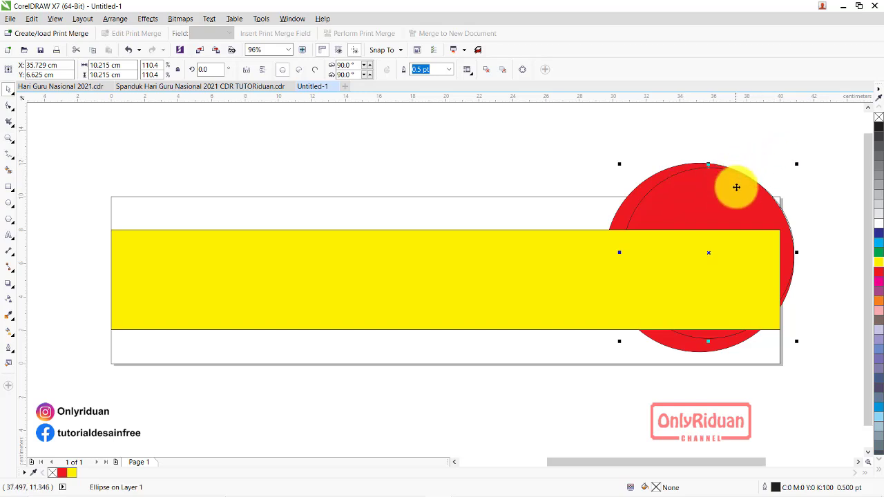
pyautogui.click(881, 186)
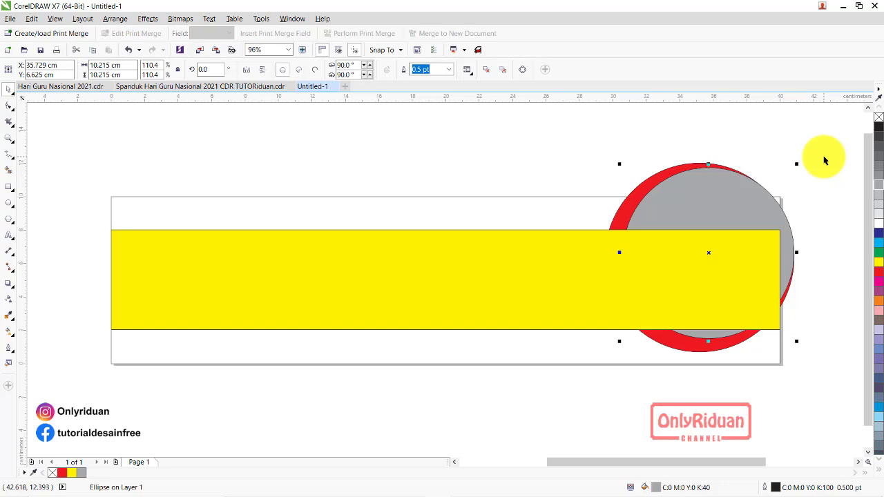
pyautogui.hotkey('shift', 'pageup')
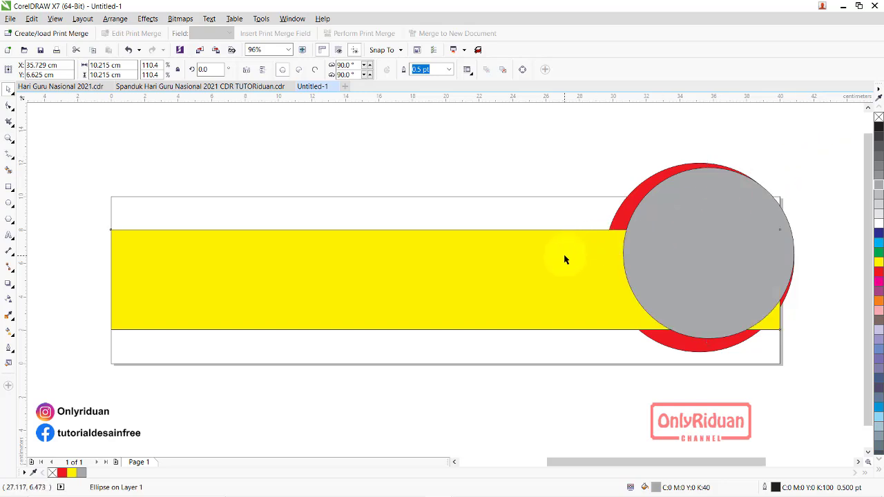
pyautogui.click(566, 256)
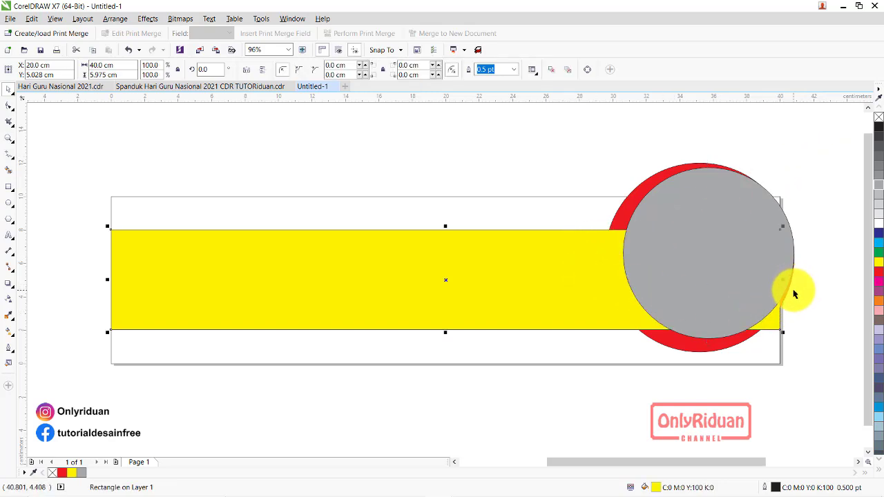
pyautogui.moveTo(783, 280); pyautogui.dragTo(732, 278)
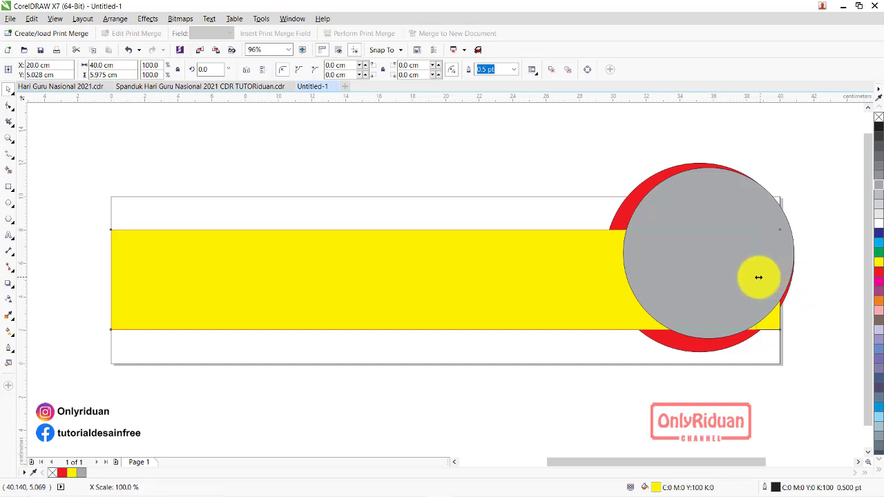
pyautogui.click(825, 241)
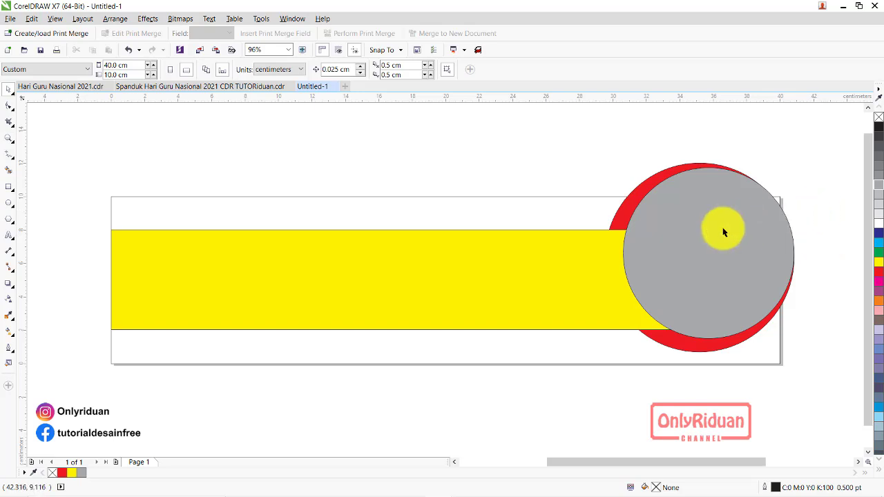
pyautogui.click(697, 242)
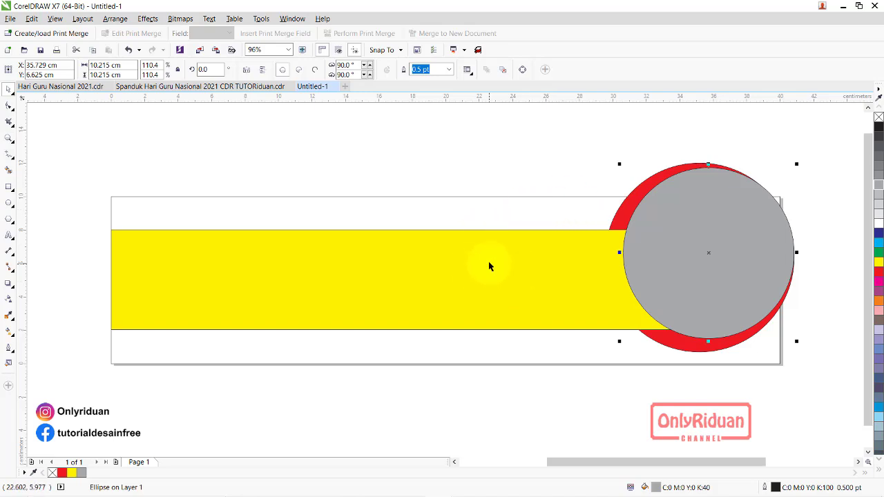
pyautogui.click(809, 182)
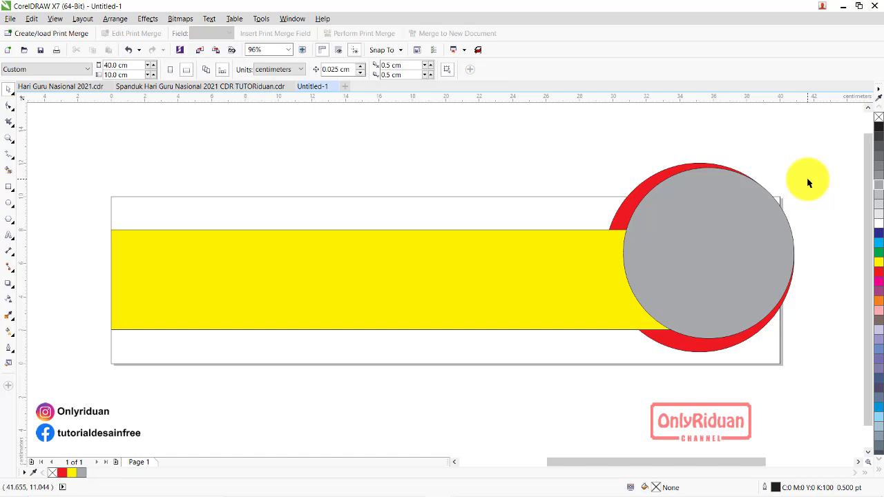
# Step: Trim the grey and red circles flat at the page top with a cutter rectangle
pyautogui.click(8, 187)
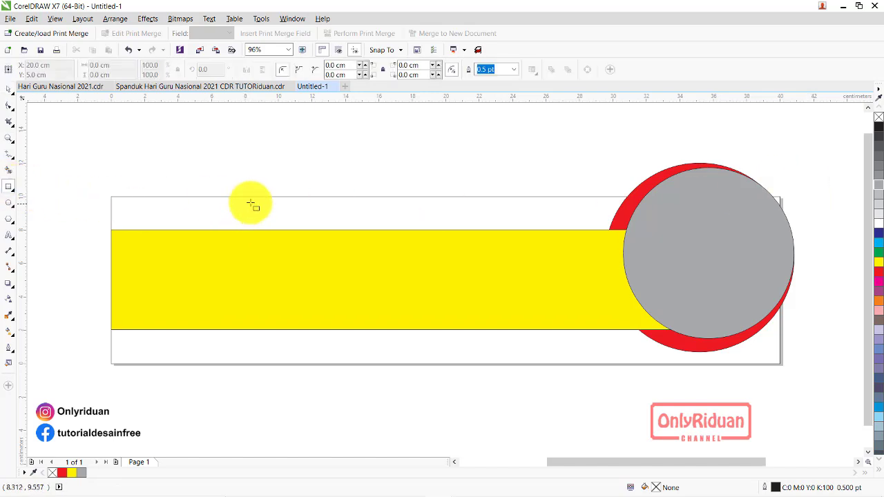
pyautogui.moveTo(253, 197); pyautogui.dragTo(836, 133)
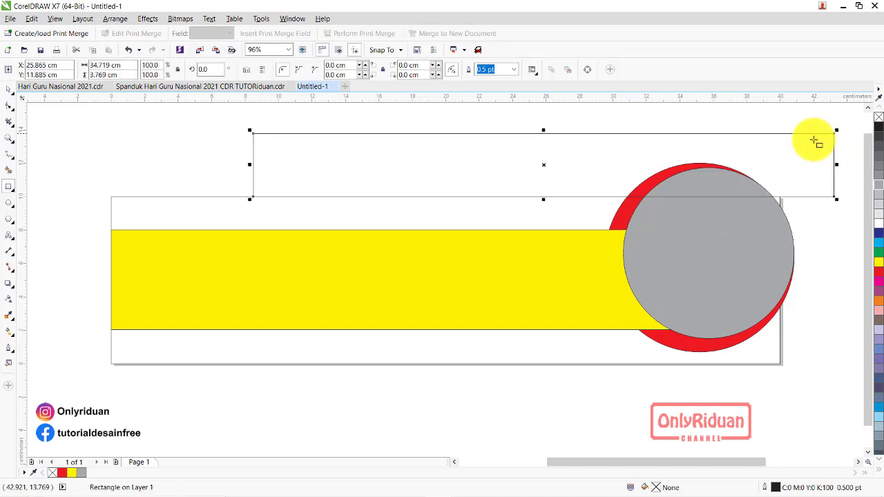
pyautogui.click(11, 90)
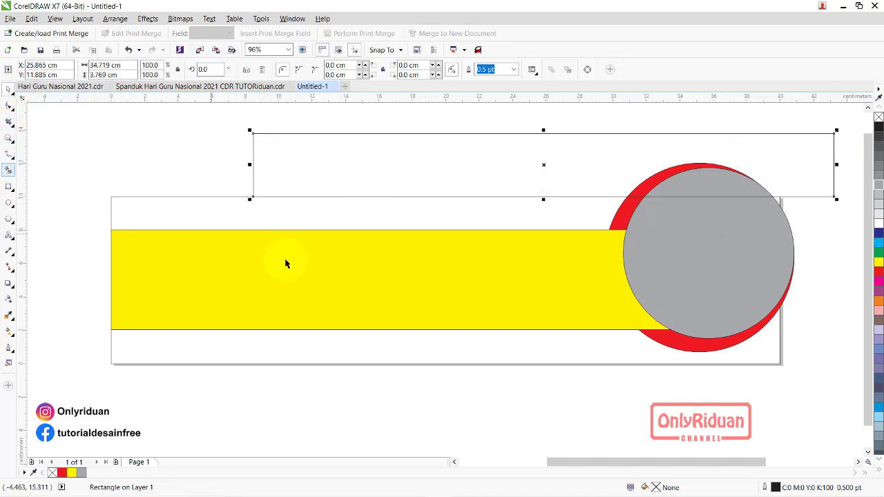
pyautogui.keyDown('shift'); pyautogui.click(706, 246); pyautogui.keyUp('shift')
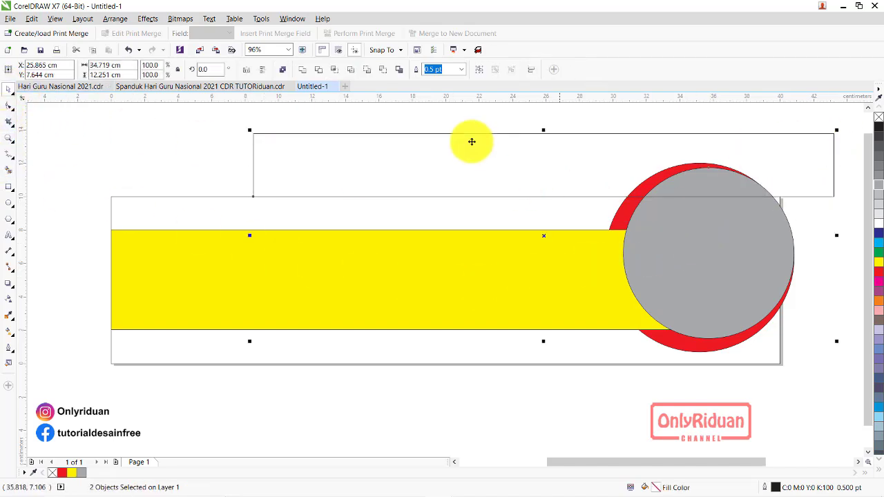
pyautogui.click(319, 72)
pyautogui.click(681, 255)
pyautogui.click(486, 155)
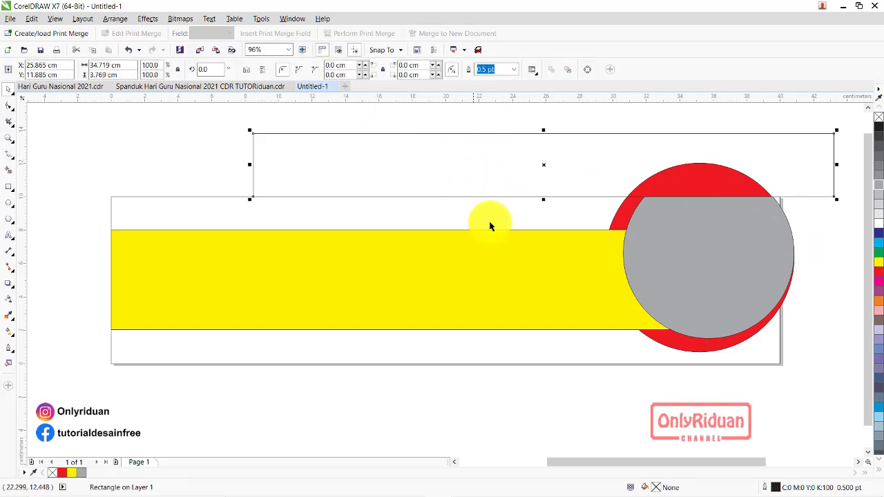
pyautogui.keyDown('shift'); pyautogui.click(663, 340); pyautogui.keyUp('shift')
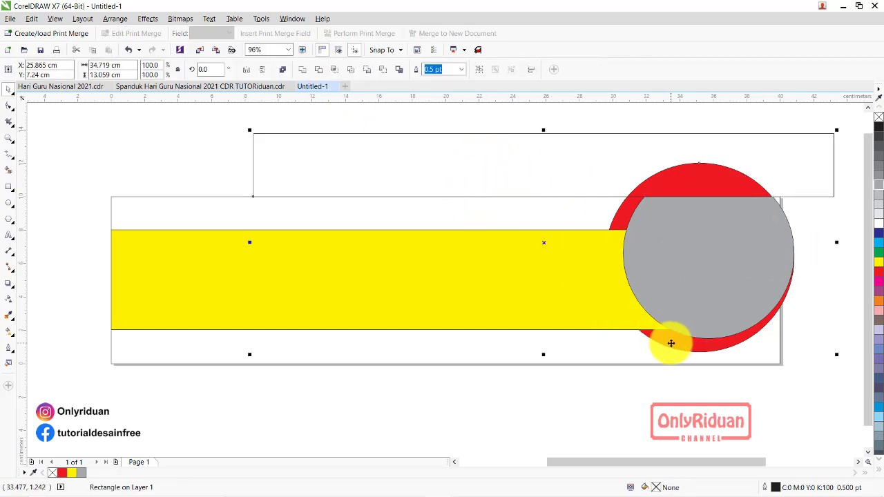
pyautogui.click(322, 72)
pyautogui.click(207, 127)
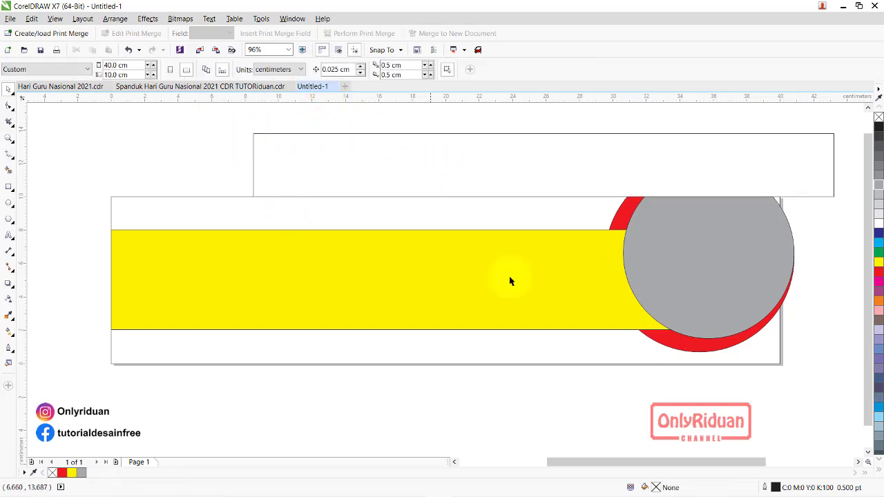
pyautogui.click(477, 160)
pyautogui.press('Delete')
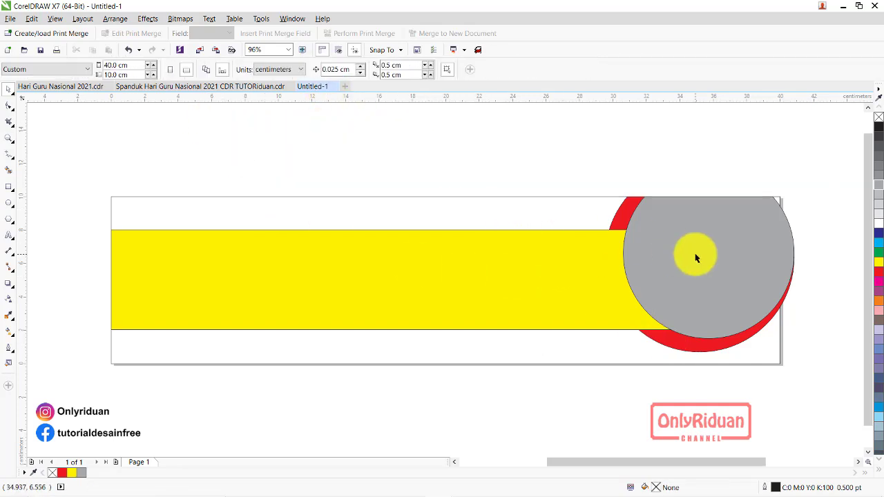
# Step: Trim both circles flush with the page's right edge using a narrow cutter rectangle
pyautogui.click(11, 188)
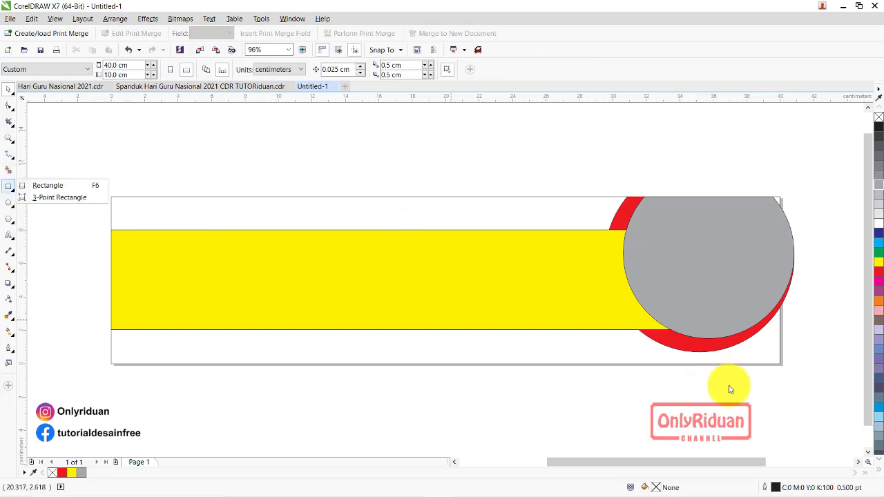
pyautogui.click(63, 188)
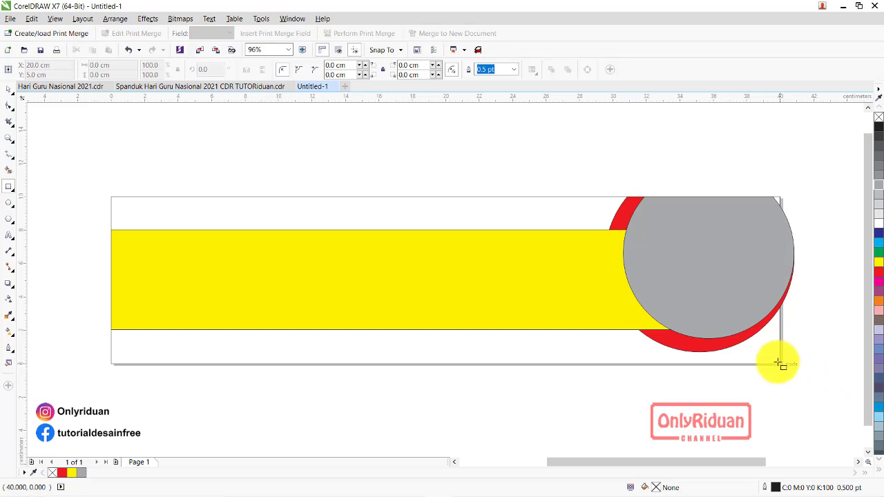
pyautogui.moveTo(779, 365); pyautogui.dragTo(812, 149)
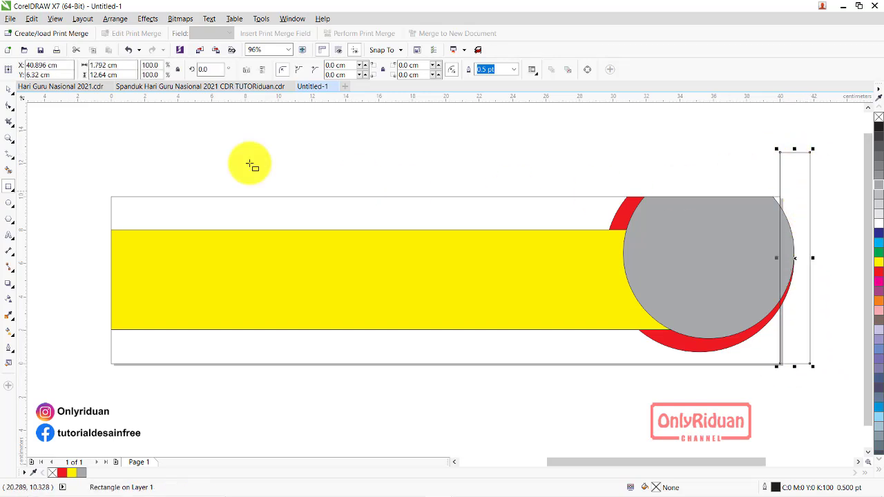
pyautogui.keyDown('shift'); pyautogui.click(703, 242); pyautogui.keyUp('shift')
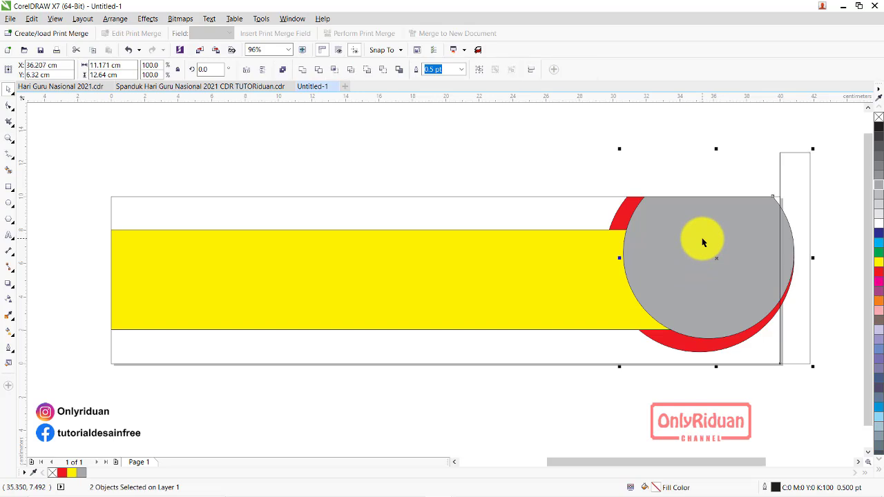
pyautogui.click(318, 69)
pyautogui.press('Escape')
pyautogui.click(799, 201)
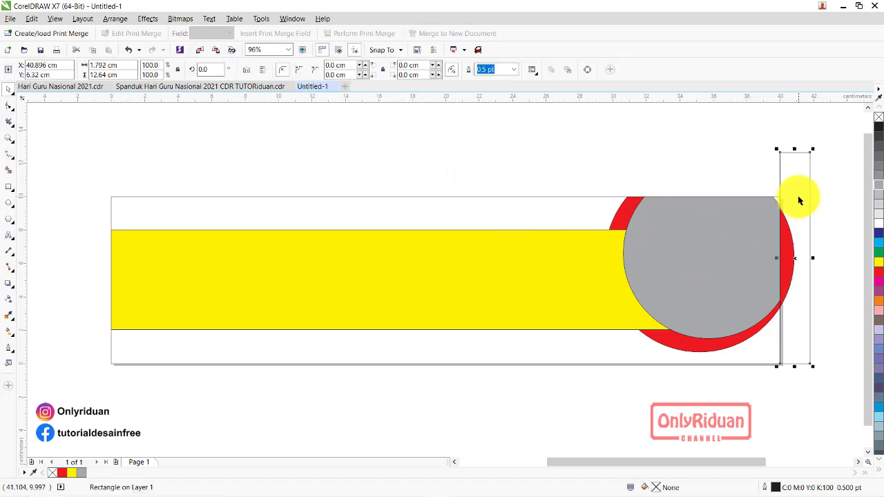
pyautogui.keyDown('shift'); pyautogui.click(700, 348); pyautogui.keyUp('shift')
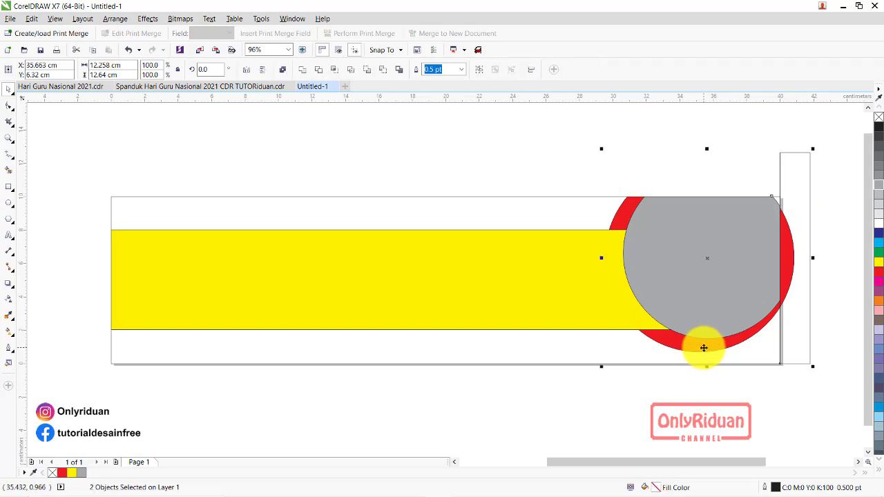
pyautogui.click(318, 69)
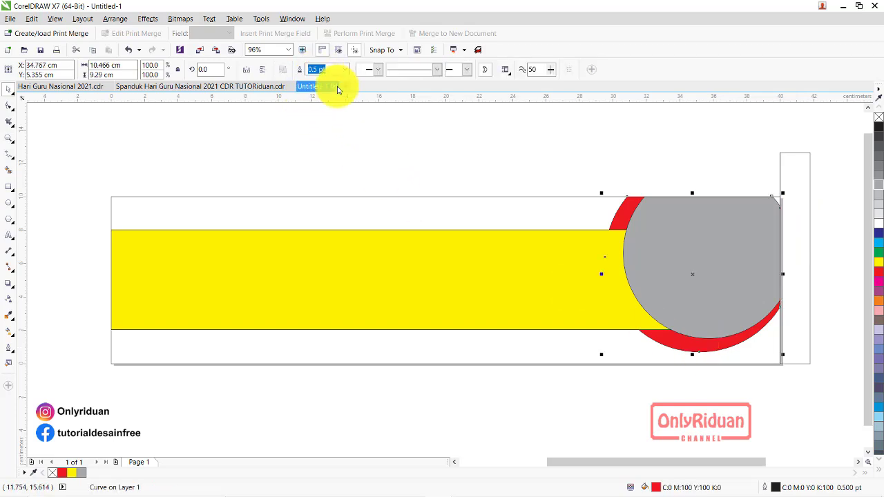
pyautogui.click(792, 207)
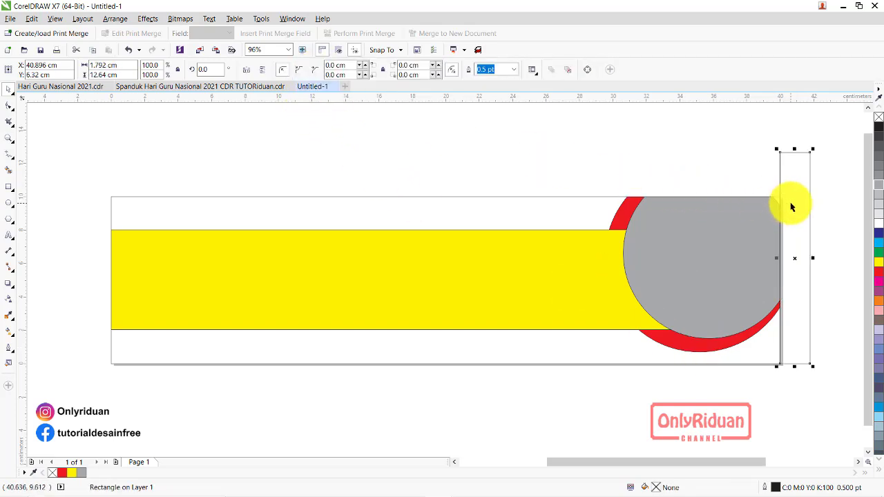
pyautogui.press('Delete')
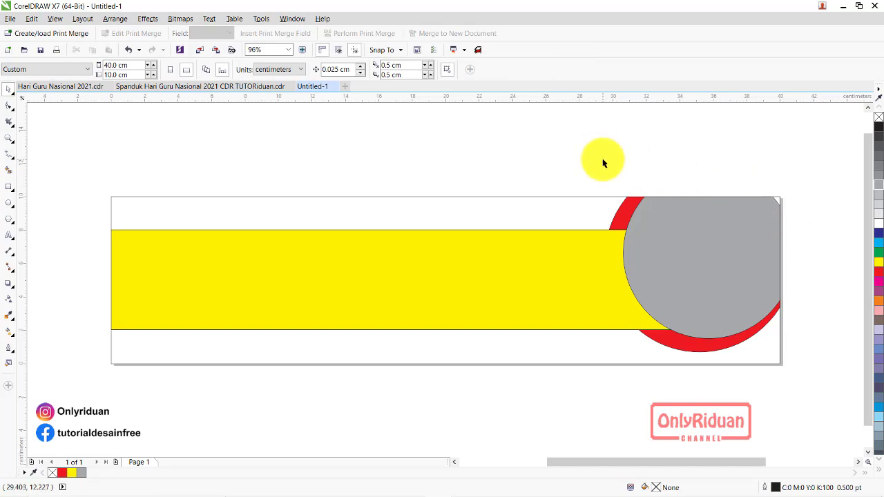
# Step: Set the outline width of both trimmed circles to None
pyautogui.moveTo(601, 157); pyautogui.dragTo(832, 368)
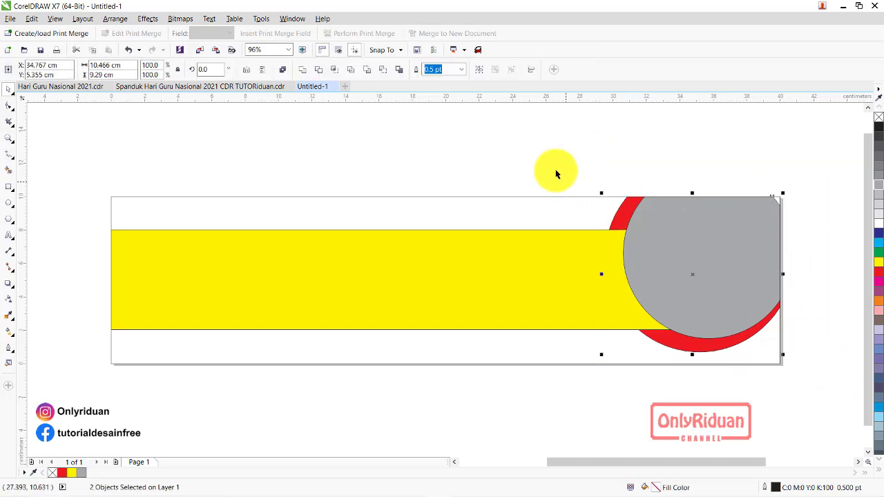
pyautogui.click(461, 69)
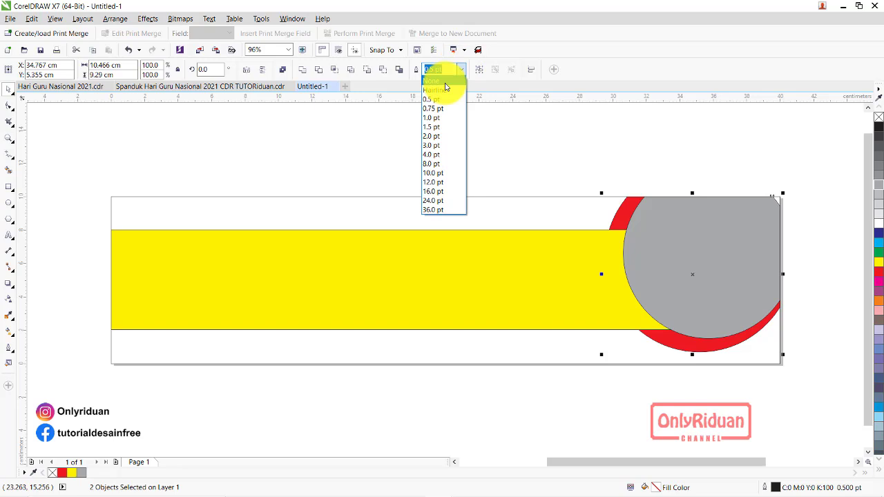
pyautogui.click(446, 82)
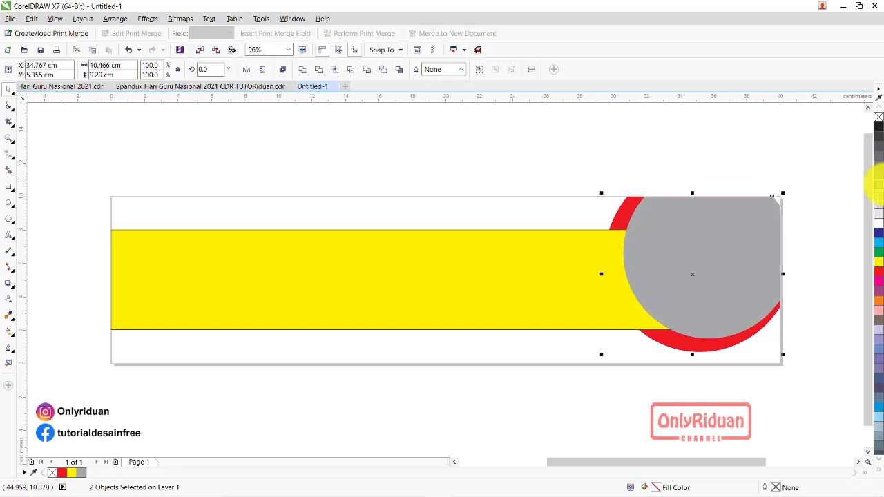
pyautogui.click(739, 154)
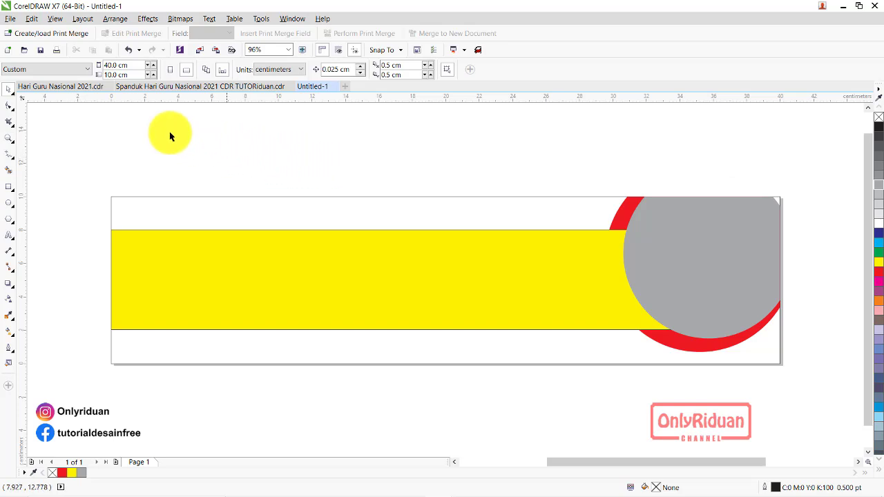
# Step: Import Batik PGRI.jpg and place it at the page's top-left
pyautogui.click(10, 18)
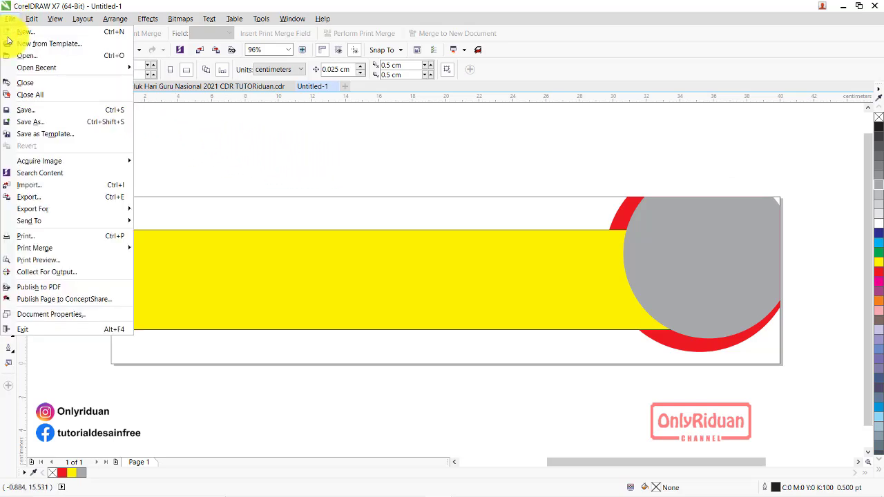
pyautogui.click(28, 185)
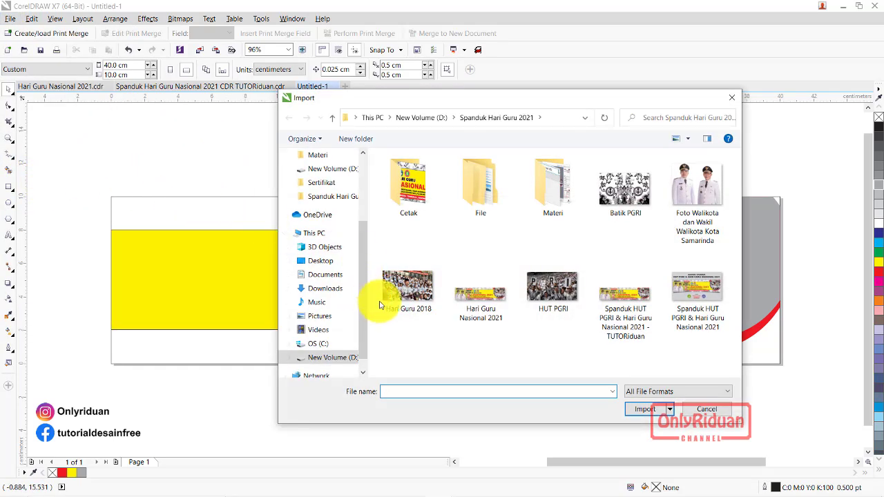
pyautogui.click(626, 185)
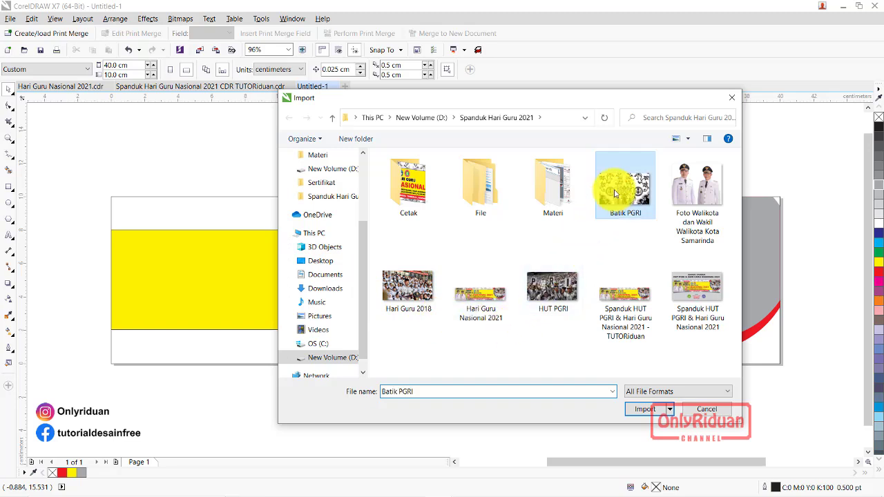
pyautogui.click(637, 412)
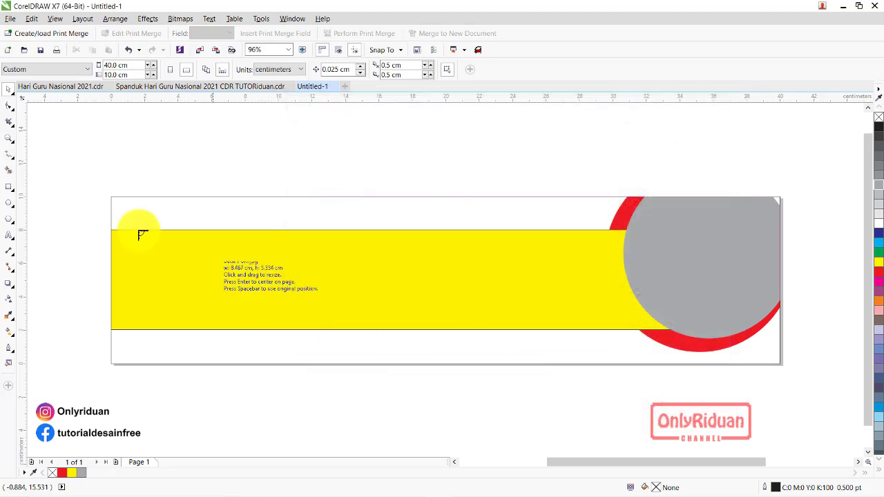
pyautogui.moveTo(111, 197)
pyautogui.mouseDown()
pyautogui.moveTo(300, 344)
pyautogui.moveTo(372, 361)
pyautogui.mouseUp()
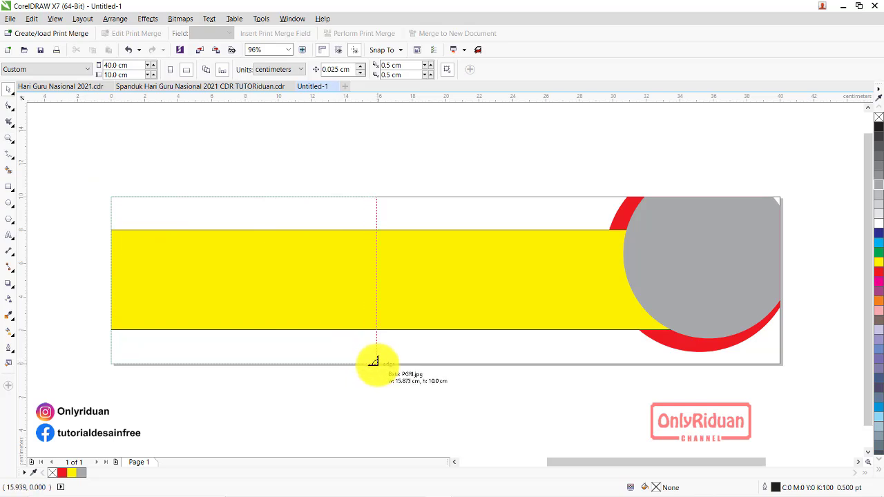
pyautogui.moveTo(373, 362); pyautogui.dragTo(377, 364)
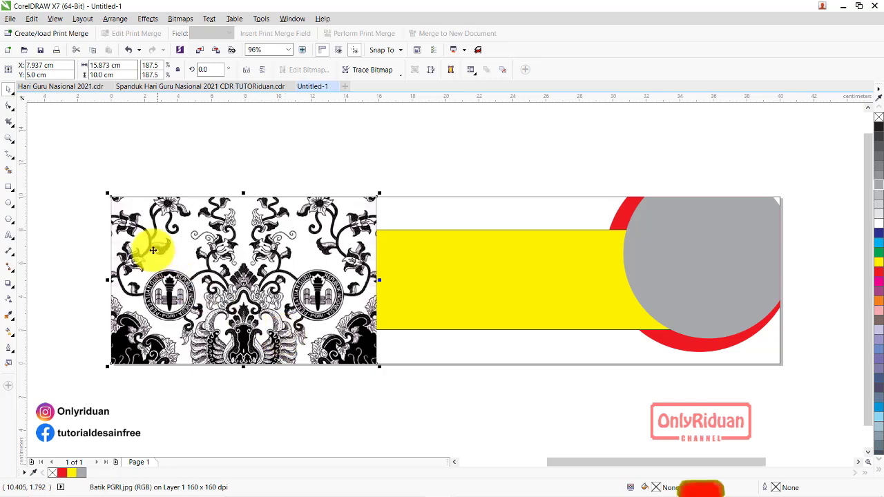
# Step: Tile two more batik copies to the right, group all three, and move the strip below
pyautogui.moveTo(109, 193); pyautogui.dragTo(372, 200)
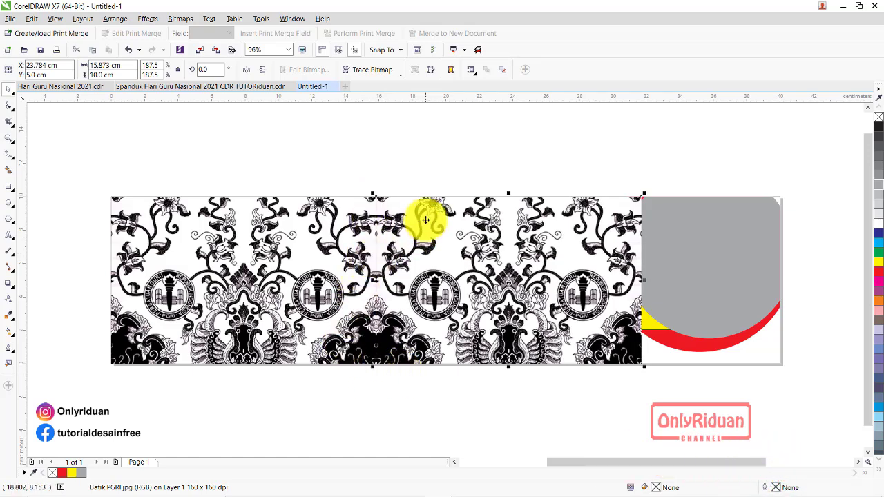
pyautogui.moveTo(376, 198); pyautogui.dragTo(638, 194)
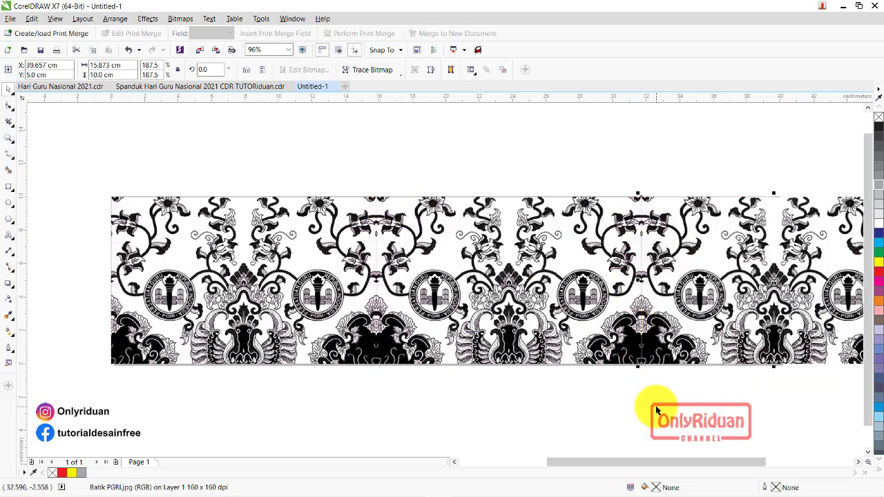
pyautogui.press('Left')
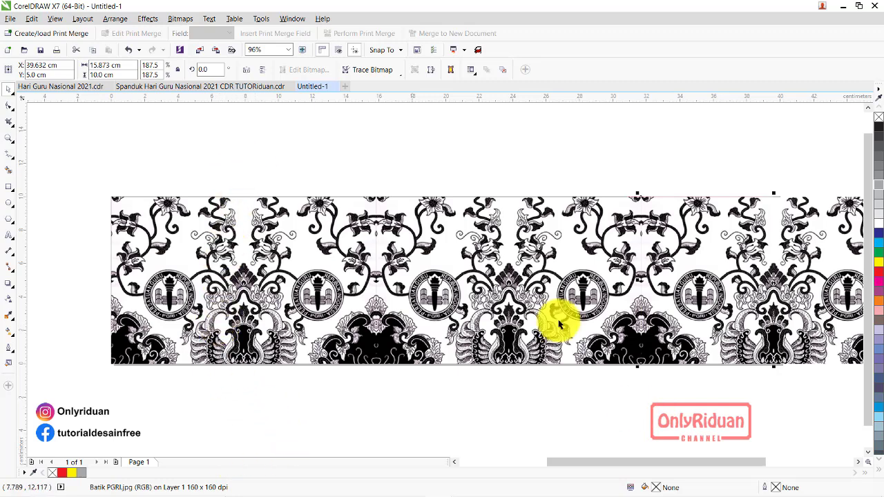
pyautogui.scroll(-2, 529, 355)
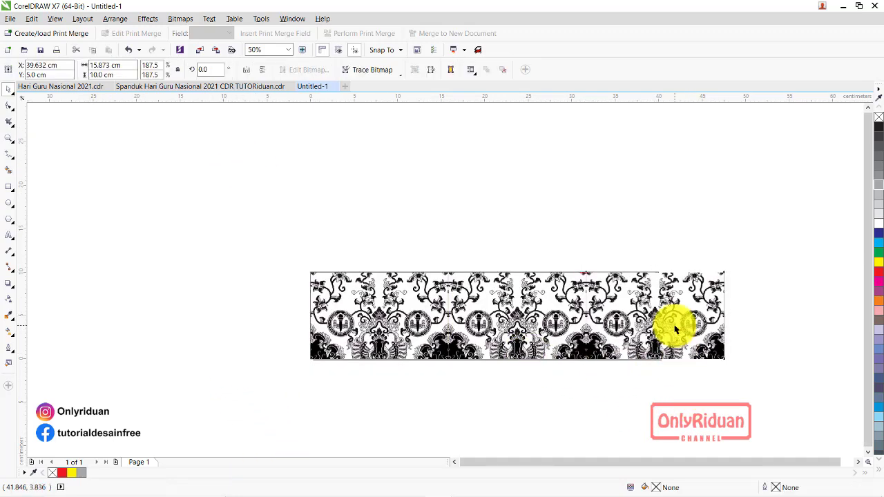
pyautogui.hotkey('ctrl', 'a')
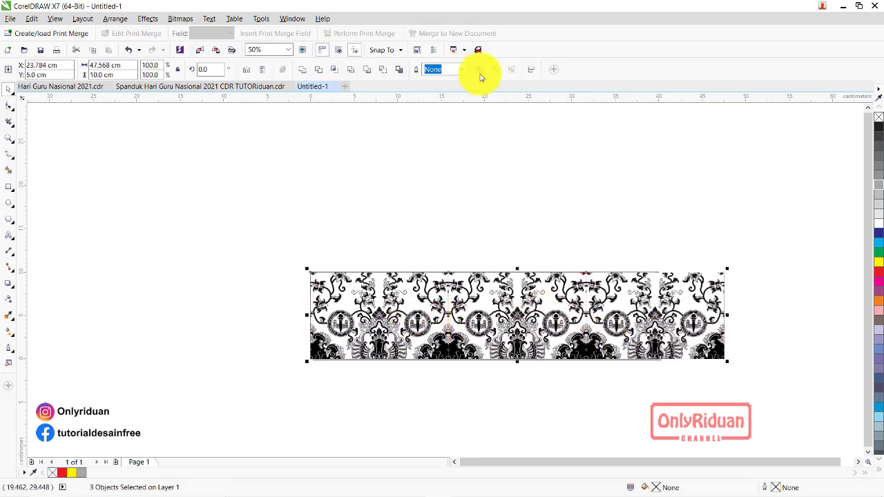
pyautogui.hotkey('ctrl', 'g')
pyautogui.scroll(-1, 467, 168)
pyautogui.moveTo(497, 231)
pyautogui.mouseDown()
pyautogui.moveTo(498, 289)
pyautogui.moveTo(484, 285)
pyautogui.mouseUp()
pyautogui.scroll(1, 496, 288)
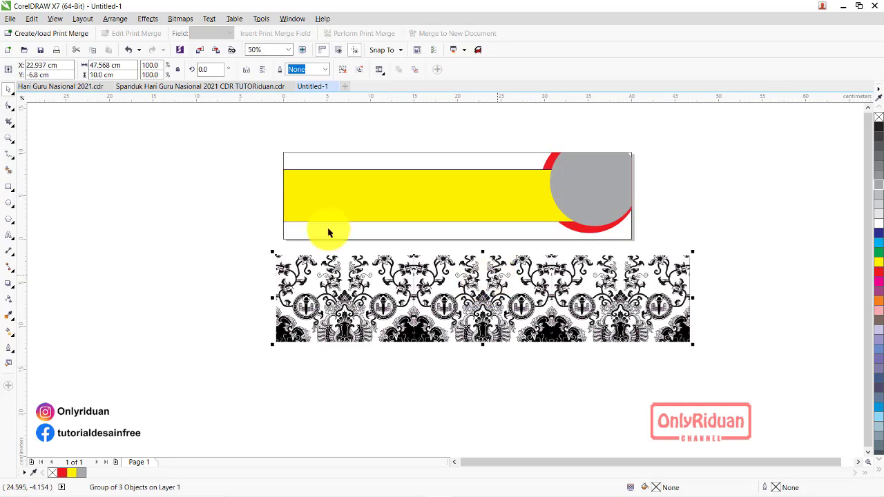
# Step: Give the grouped batik strip a uniform transparency of 70
pyautogui.click(9, 301)
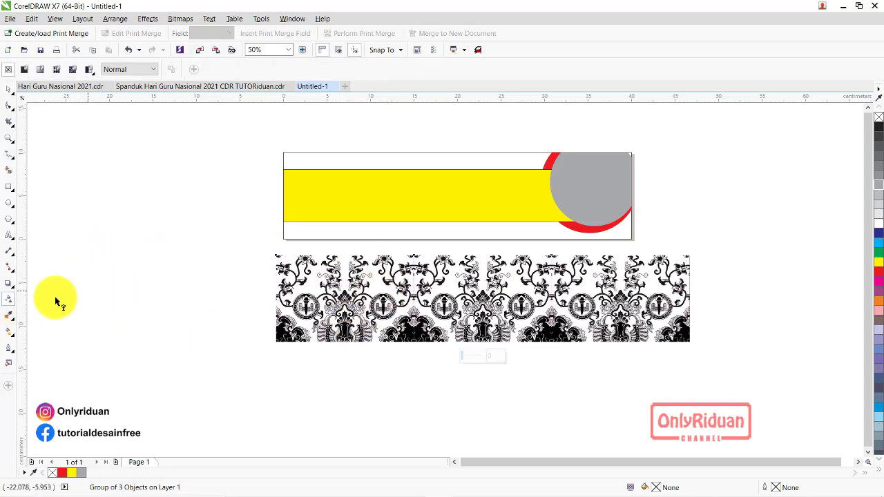
pyautogui.click(25, 71)
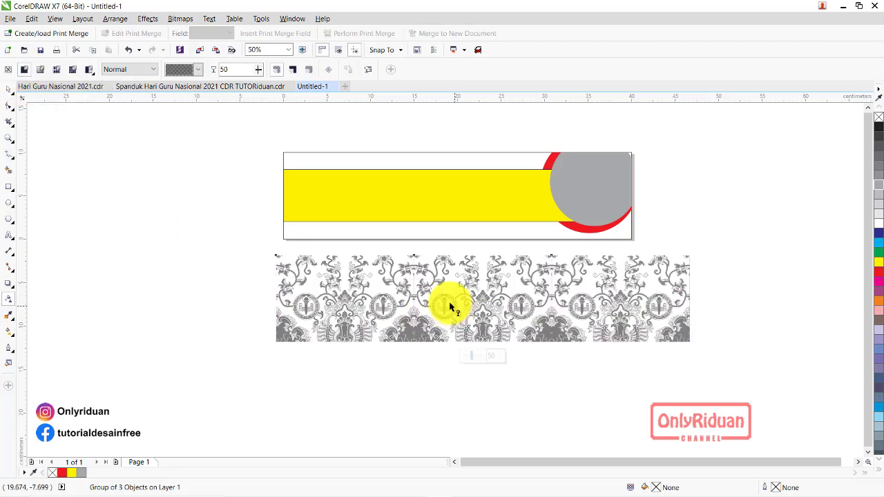
pyautogui.doubleClick(220, 70)
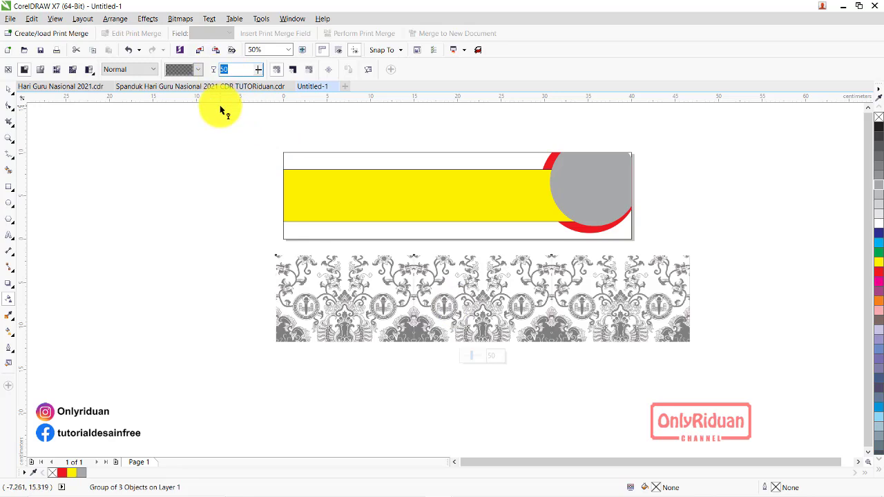
pyautogui.write('70')
pyautogui.press('Return')
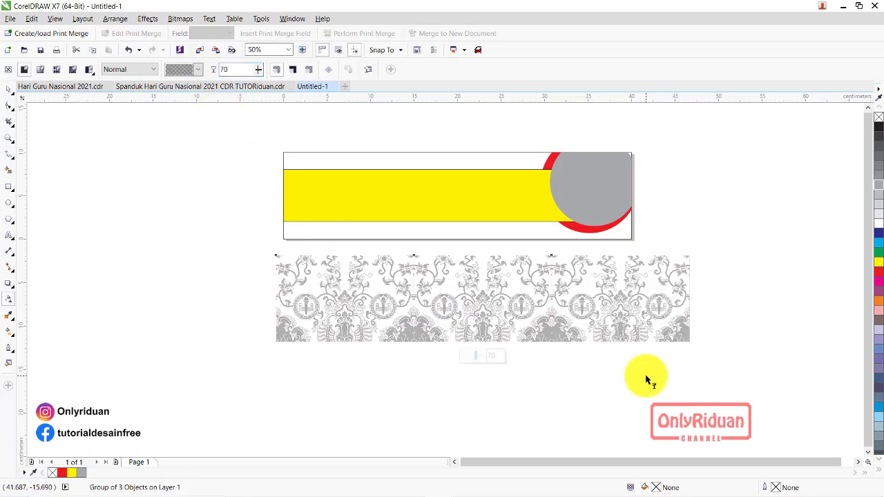
pyautogui.click(10, 89)
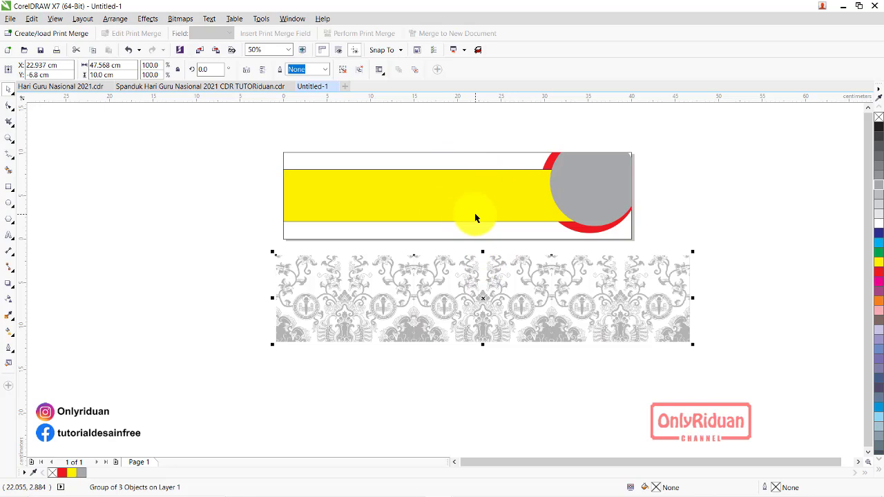
# Step: In Options > Workspace > PowerClip Frame, set auto-center to 'When content is completely outside frame'
pyautogui.click(262, 18)
pyautogui.click(268, 32)
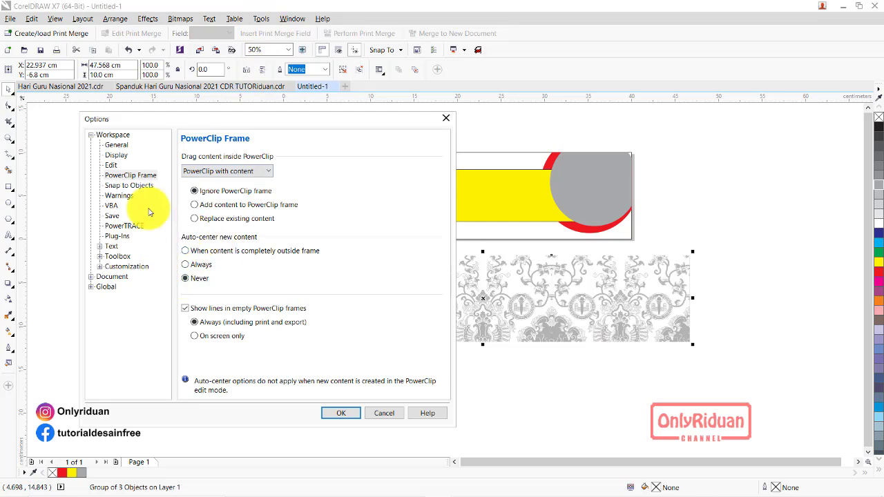
pyautogui.click(91, 136)
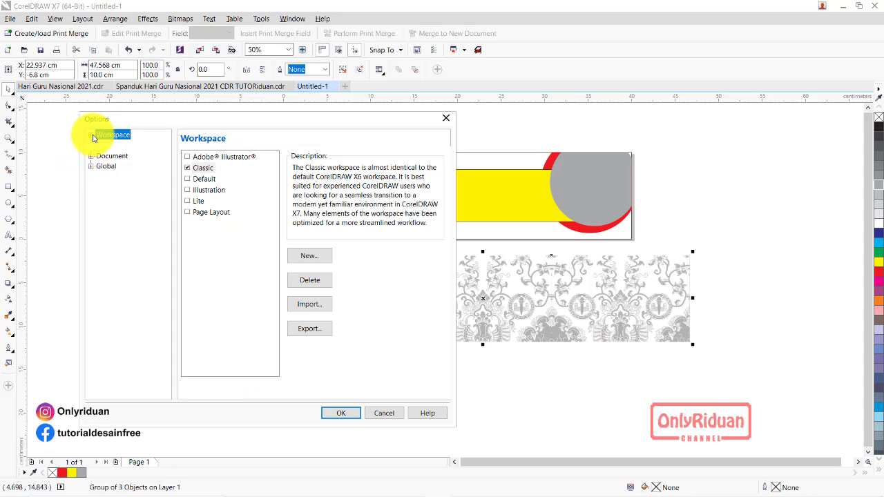
pyautogui.click(91, 135)
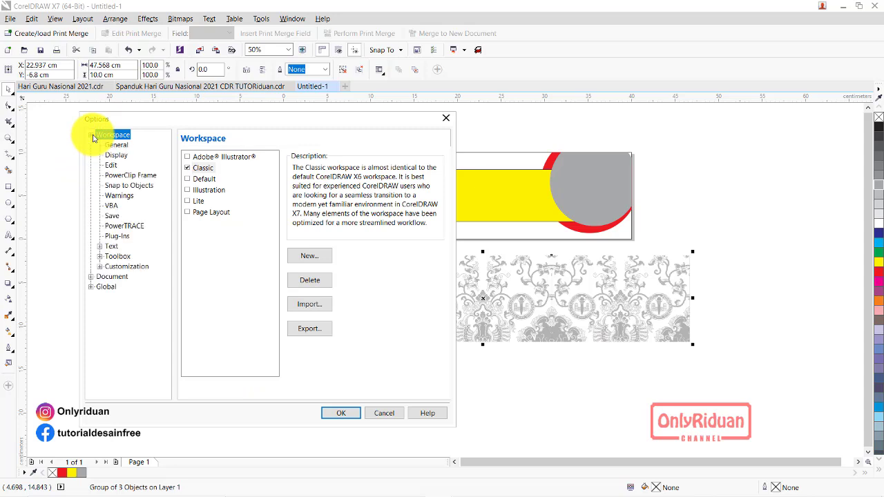
pyautogui.click(131, 175)
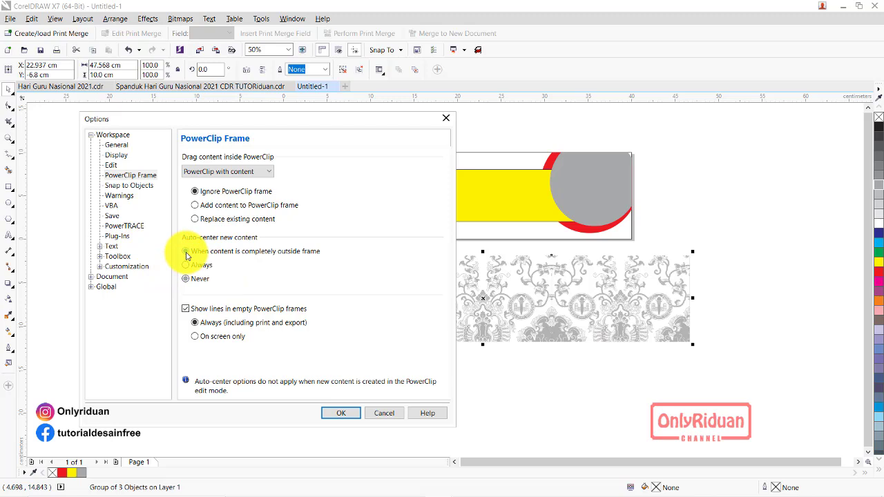
pyautogui.click(187, 258)
pyautogui.click(339, 413)
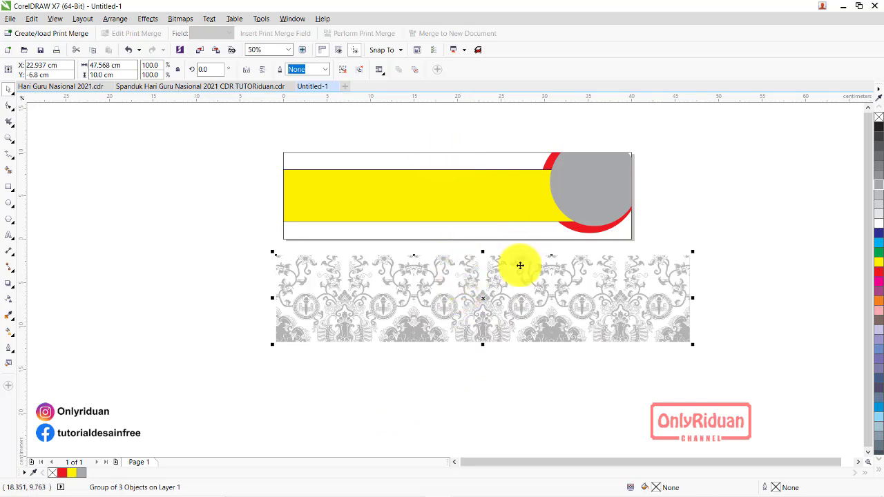
# Step: PowerClip the batik group inside the white banner rectangle, then zoom in on the banner
pyautogui.rightClick(502, 286)
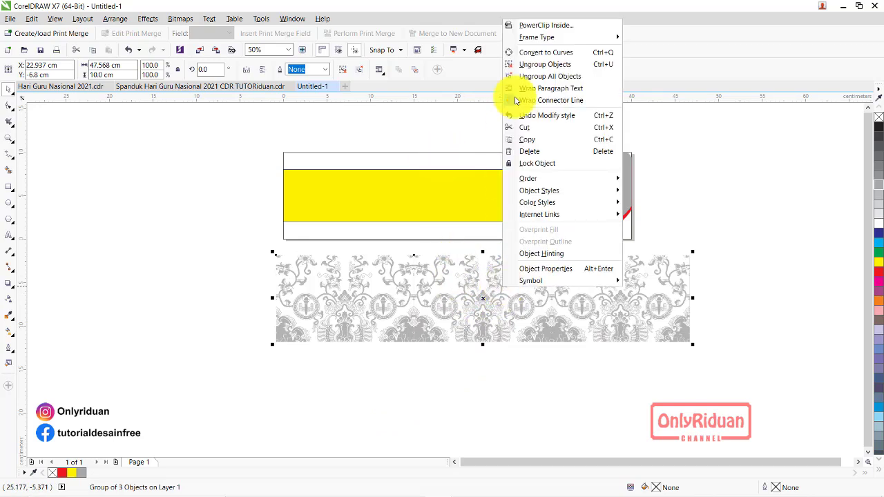
pyautogui.click(520, 23)
pyautogui.click(473, 162)
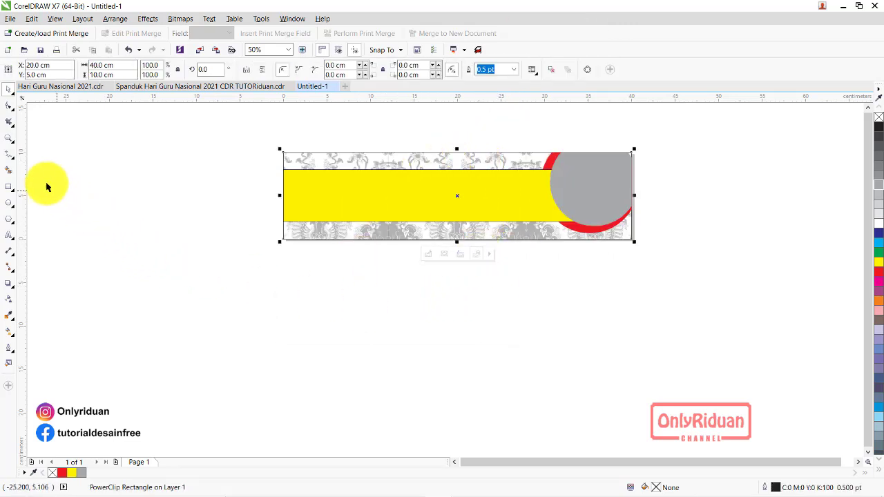
pyautogui.click(8, 138)
pyautogui.moveTo(273, 138); pyautogui.dragTo(636, 249)
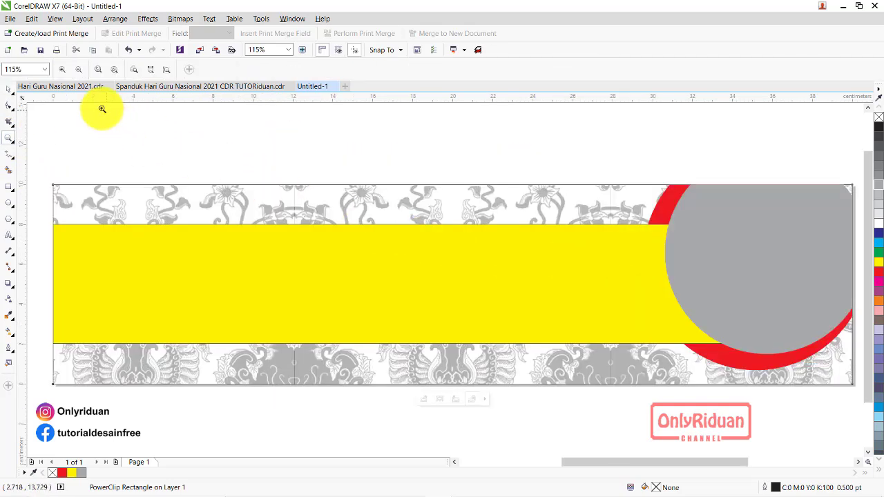
pyautogui.press('space')
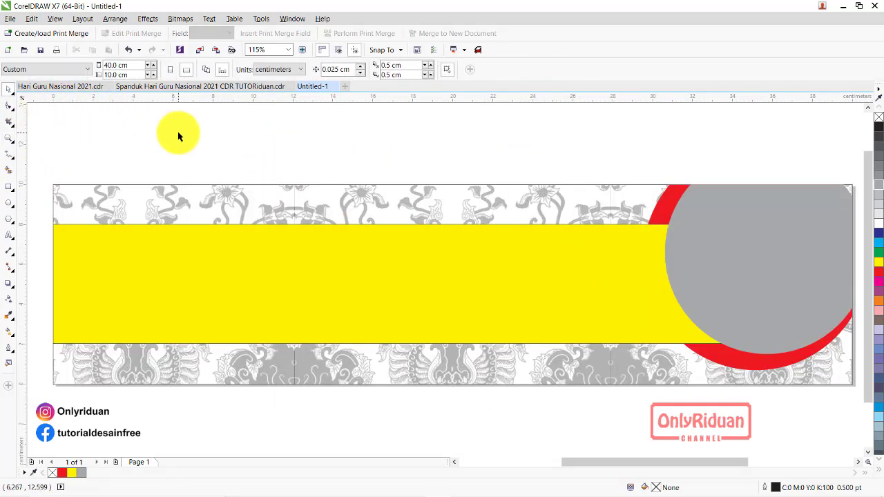
pyautogui.click(255, 278)
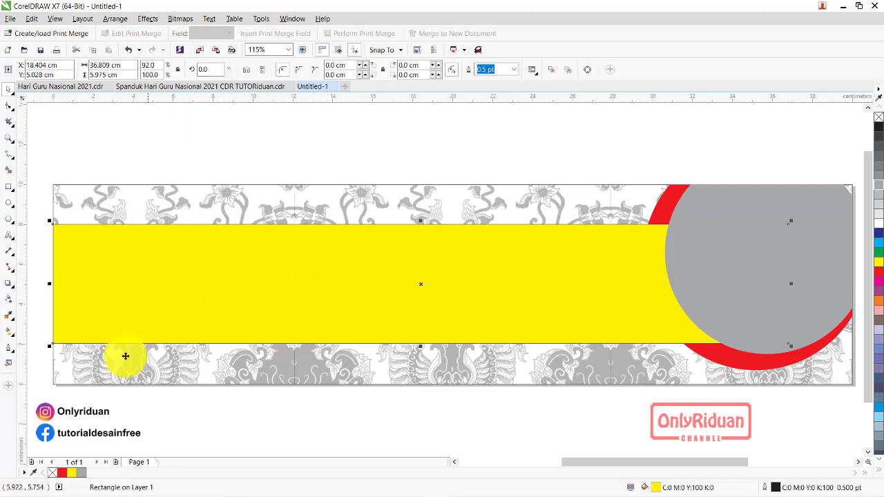
pyautogui.click(280, 429)
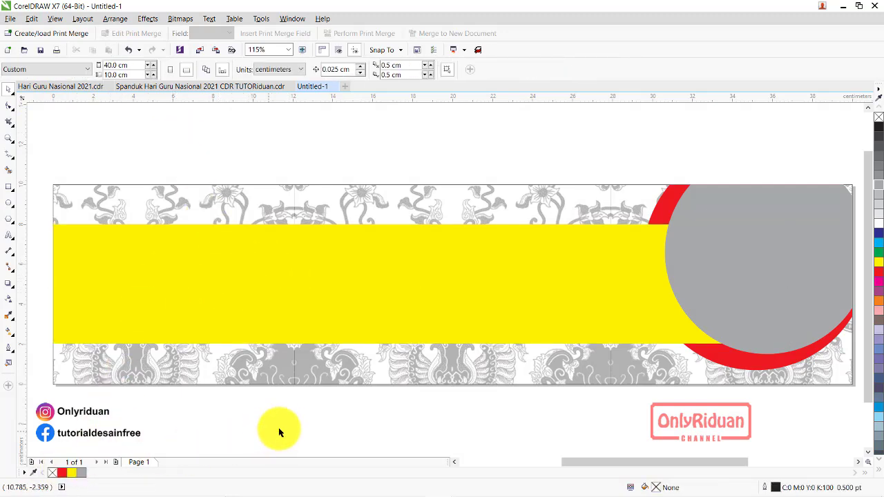
# Step: Import the Hari Guru 2018 crowd photo and shrink it, moving it toward the circle
pyautogui.click(10, 19)
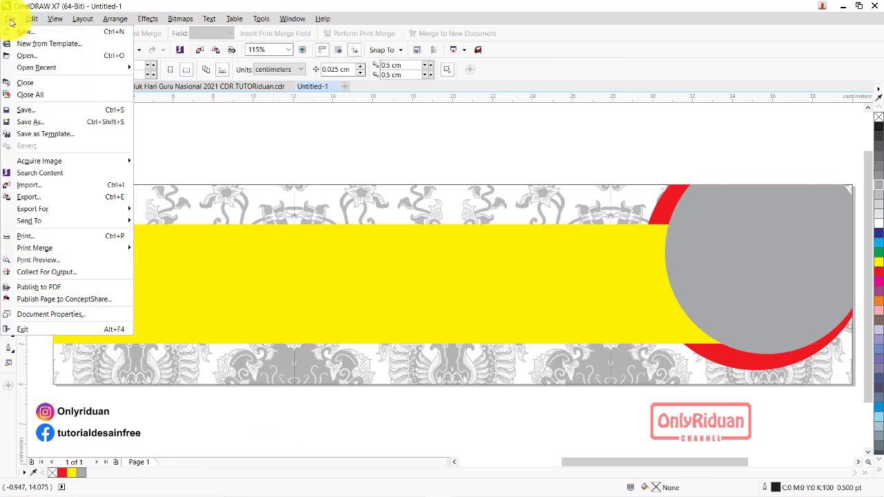
pyautogui.click(42, 192)
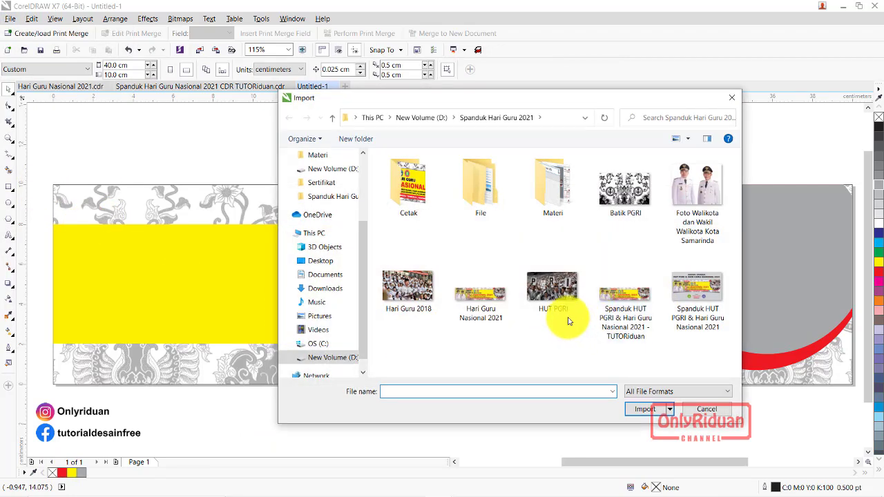
pyautogui.click(408, 283)
pyautogui.click(648, 415)
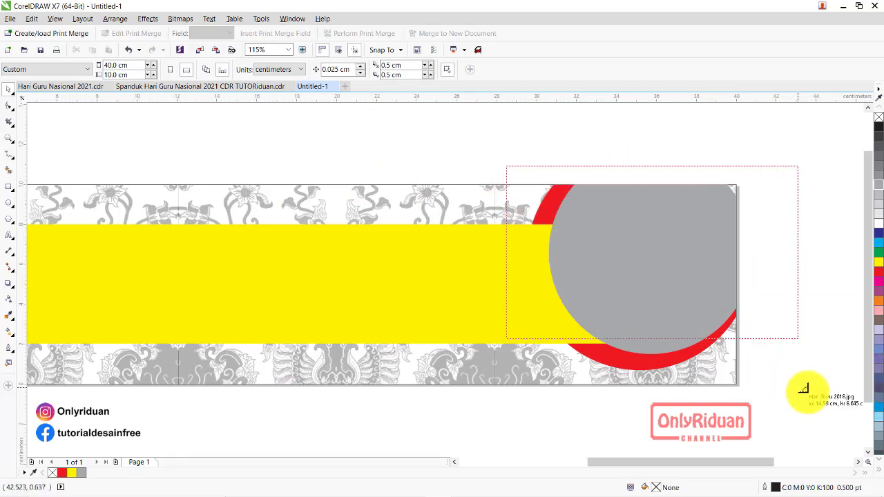
pyautogui.moveTo(880, 357); pyautogui.dragTo(835, 406)
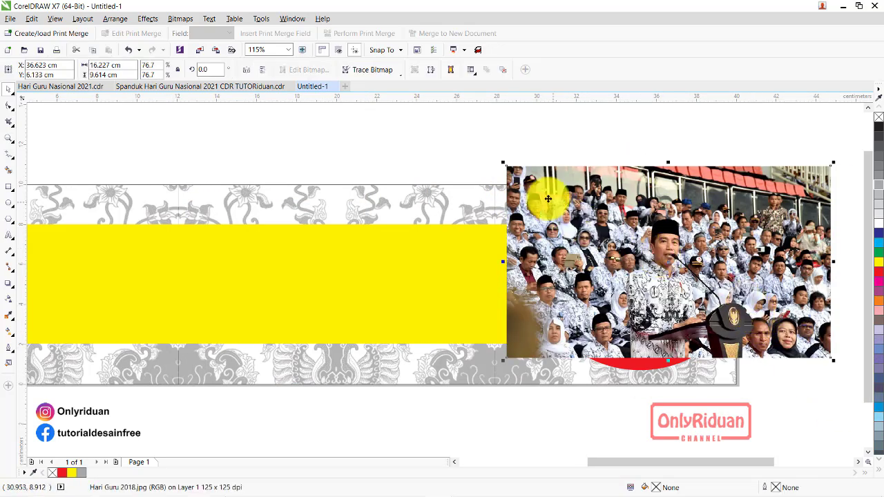
pyautogui.moveTo(504, 163); pyautogui.dragTo(529, 177)
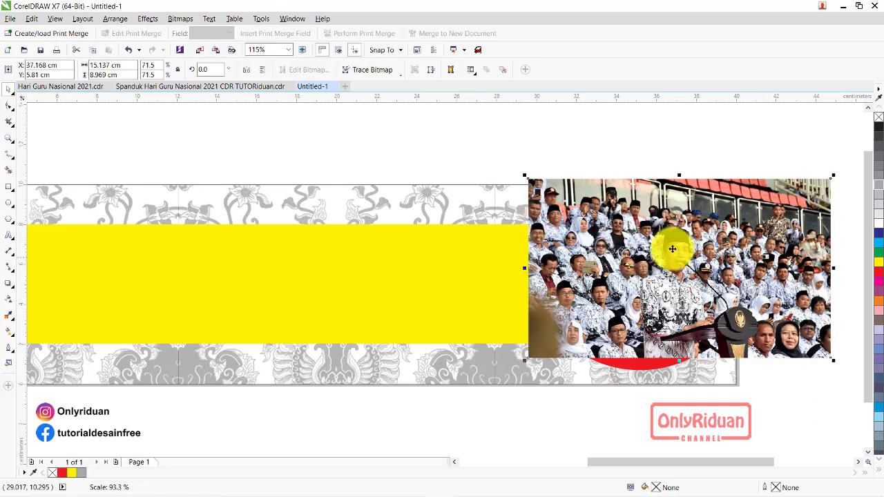
pyautogui.moveTo(562, 246); pyautogui.dragTo(311, 239)
# Step: PowerClip the crowd photo inside the grey circle and deselect it
pyautogui.rightClick(313, 234)
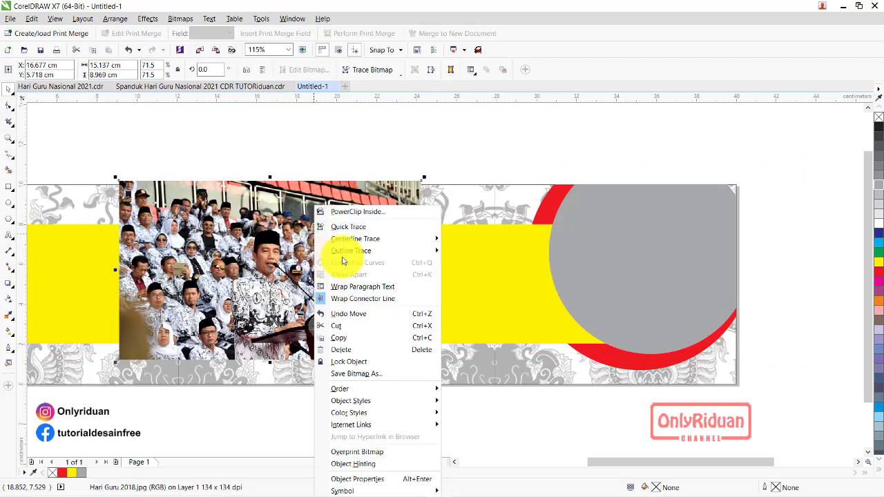
pyautogui.click(351, 206)
pyautogui.click(624, 244)
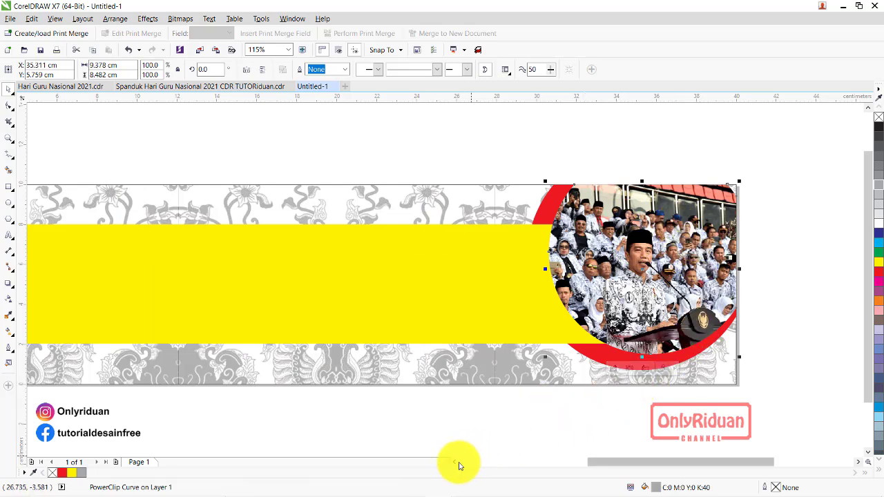
pyautogui.click(757, 373)
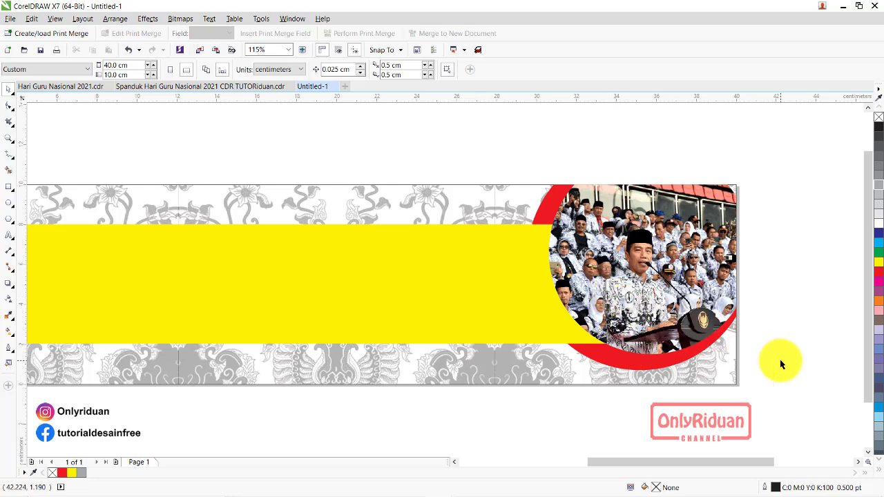
# Step: Import HUT PGRI.jpg, sized about 13.346 × 7.514 cm over the banner's left end
pyautogui.moveTo(607, 462); pyautogui.dragTo(542, 467)
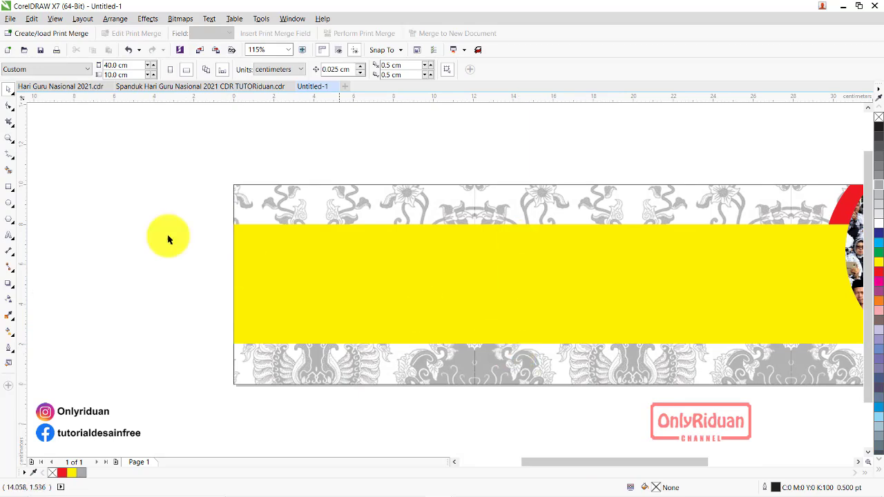
pyautogui.click(10, 19)
pyautogui.click(30, 187)
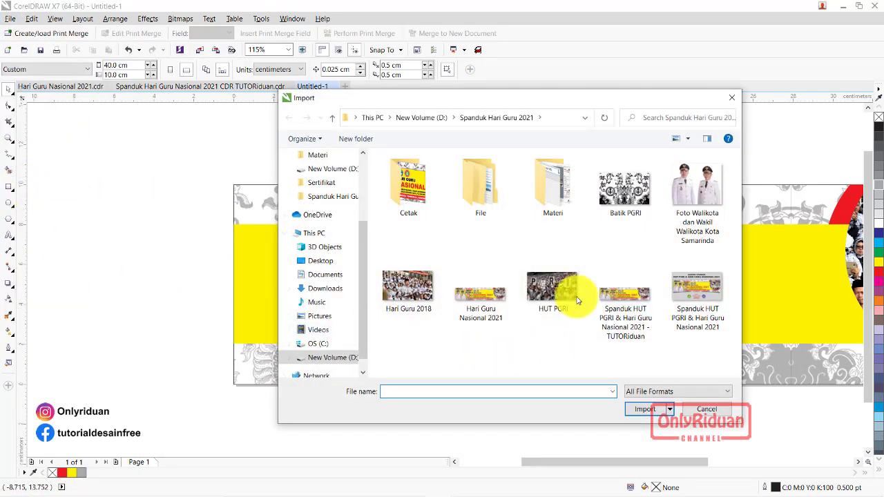
pyautogui.click(578, 301)
pyautogui.click(644, 409)
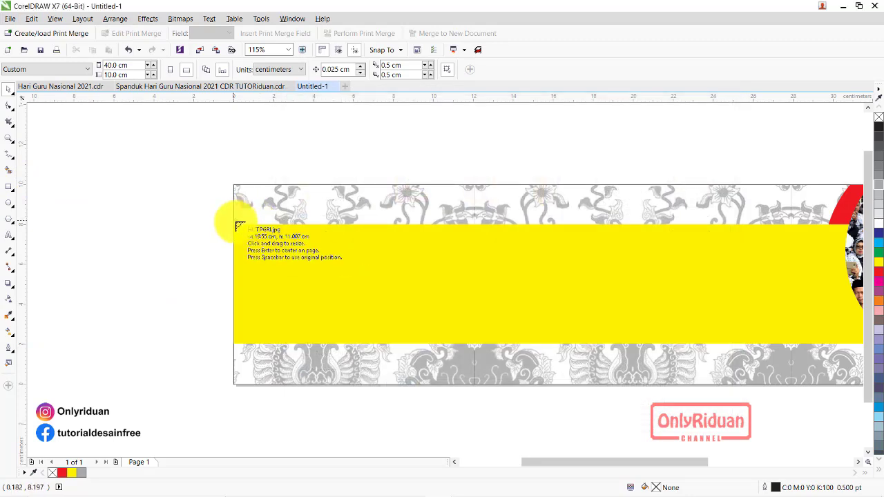
pyautogui.moveTo(236, 206); pyautogui.dragTo(577, 355)
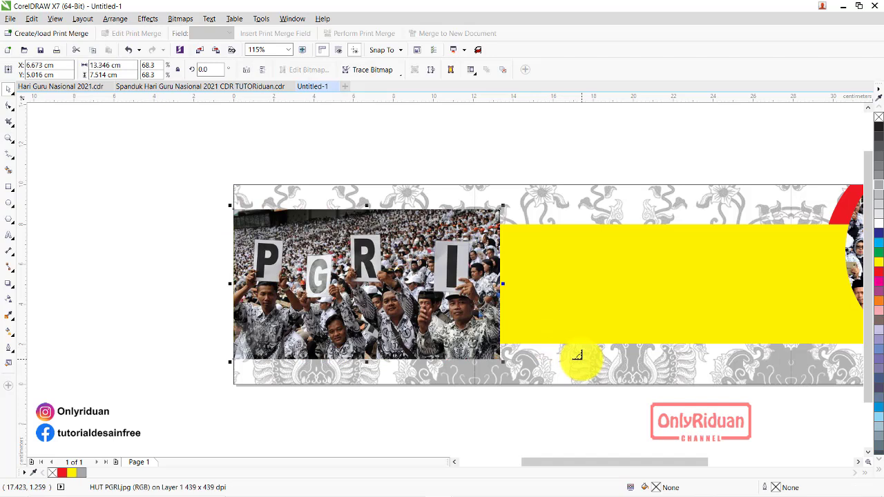
pyautogui.press('t')
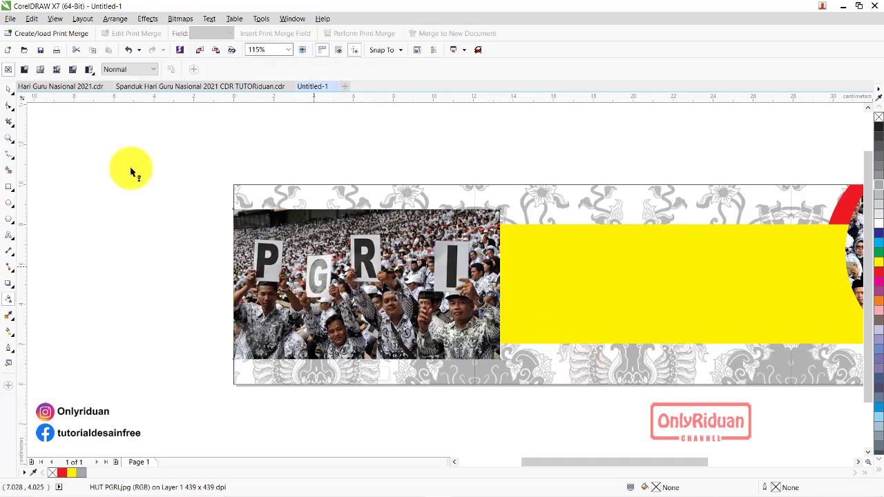
pyautogui.click(9, 89)
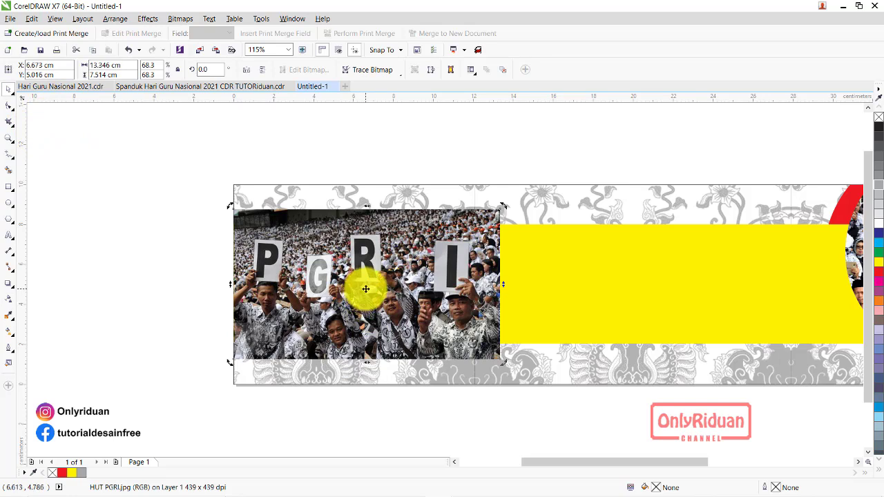
# Step: Convert the HUT PGRI photo to a 300 dpi Grayscale (8-bit) bitmap
pyautogui.click(180, 19)
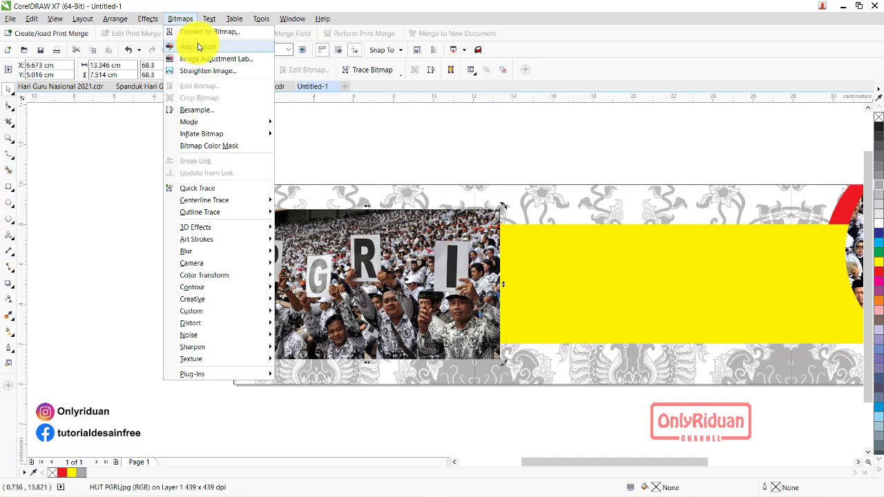
pyautogui.click(202, 31)
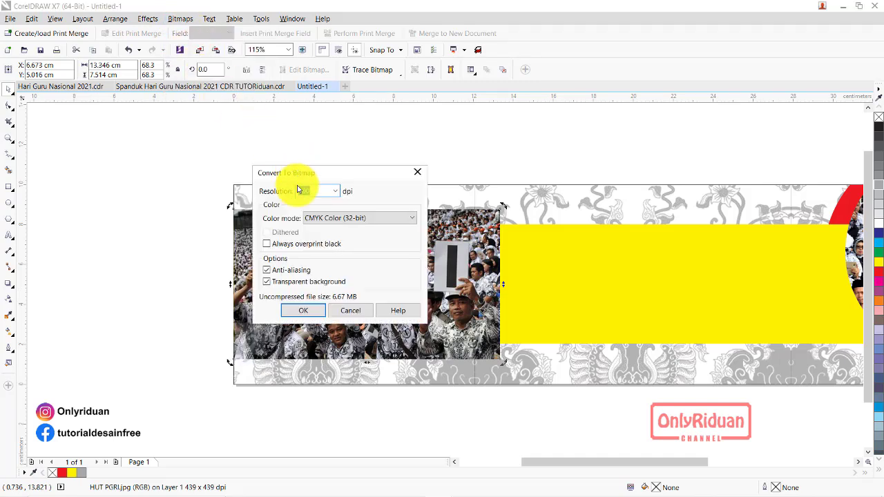
pyautogui.click(343, 220)
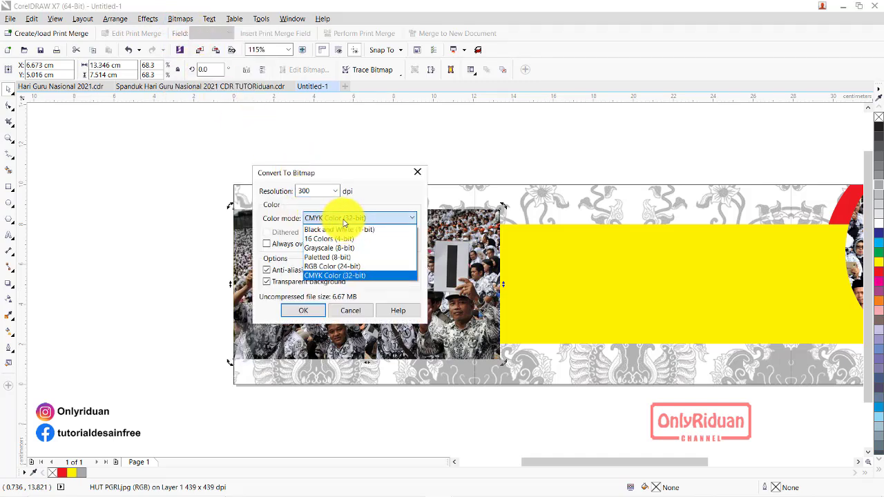
pyautogui.click(330, 247)
pyautogui.click(304, 313)
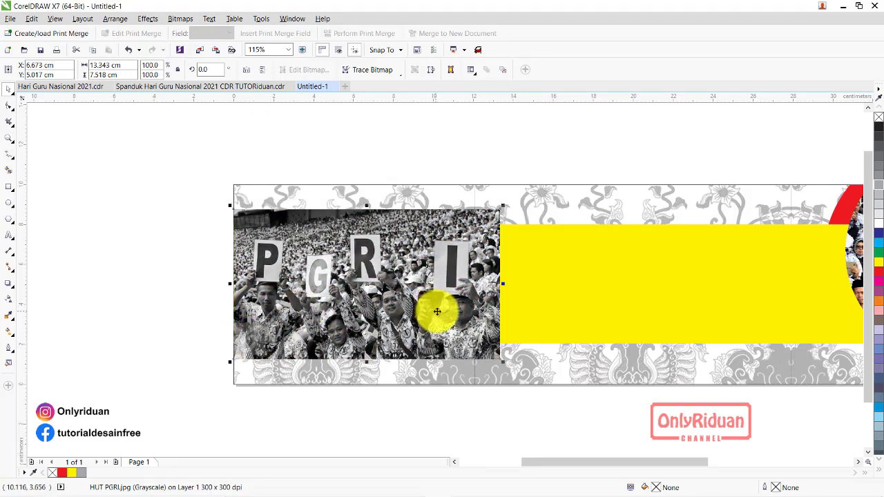
# Step: Give the grayscale photo a linear transparency fading out toward its right side
pyautogui.click(9, 298)
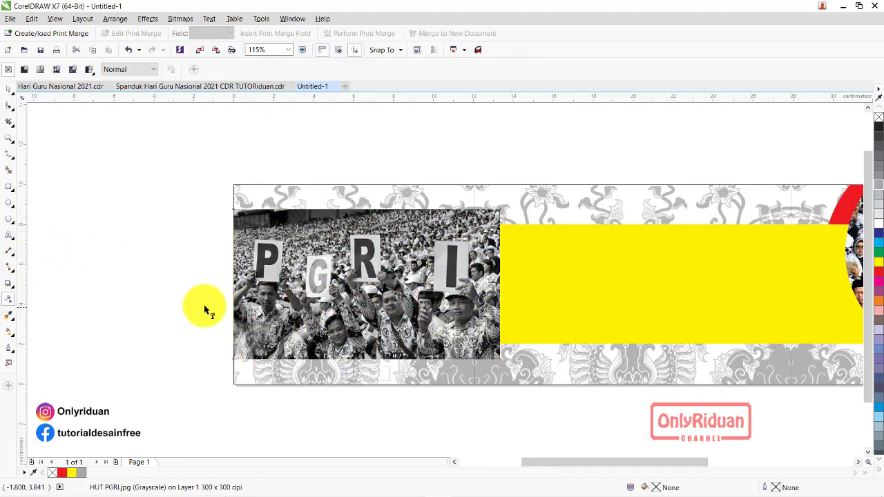
pyautogui.moveTo(205, 268); pyautogui.dragTo(499, 280)
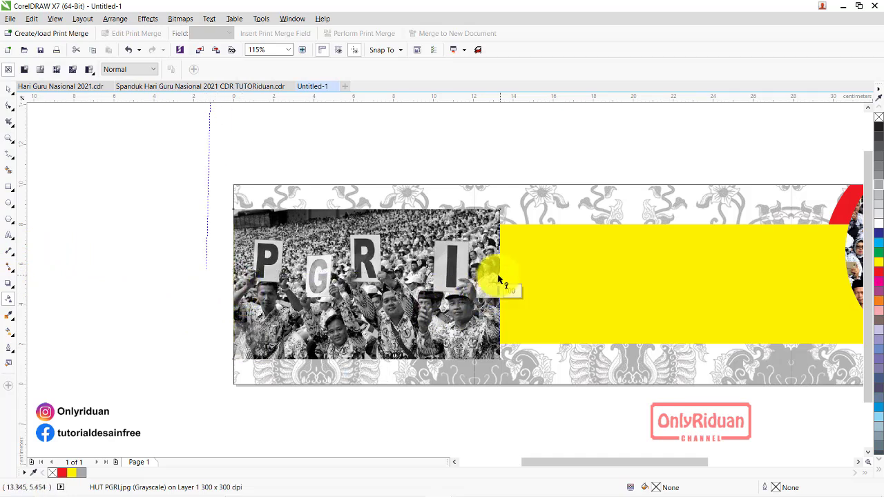
pyautogui.moveTo(206, 269)
pyautogui.mouseDown()
pyautogui.moveTo(135, 282)
pyautogui.moveTo(71, 275)
pyautogui.mouseUp()
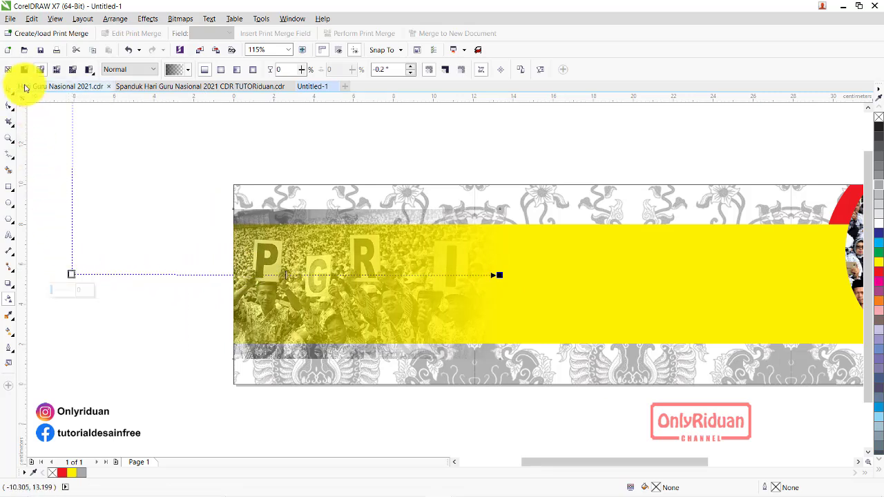
# Step: PowerClip the faded photo inside the yellow band
pyautogui.click(7, 91)
pyautogui.click(346, 355)
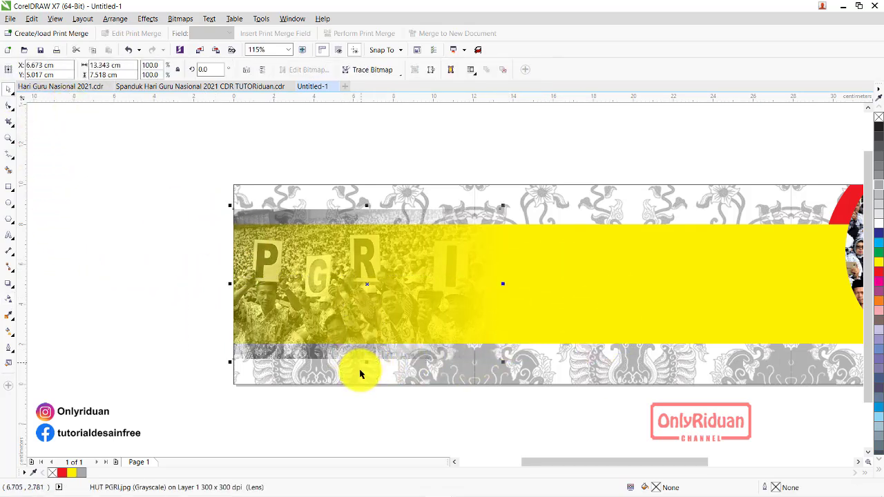
pyautogui.rightClick(353, 355)
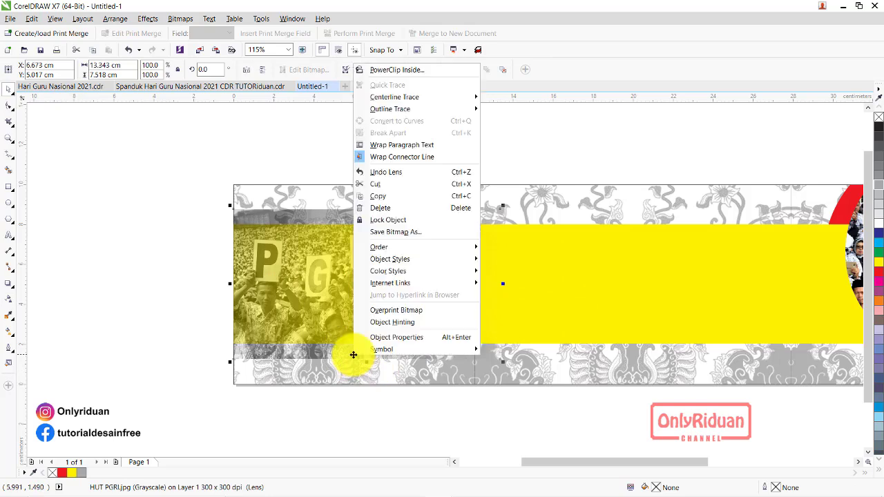
pyautogui.click(387, 67)
pyautogui.click(509, 225)
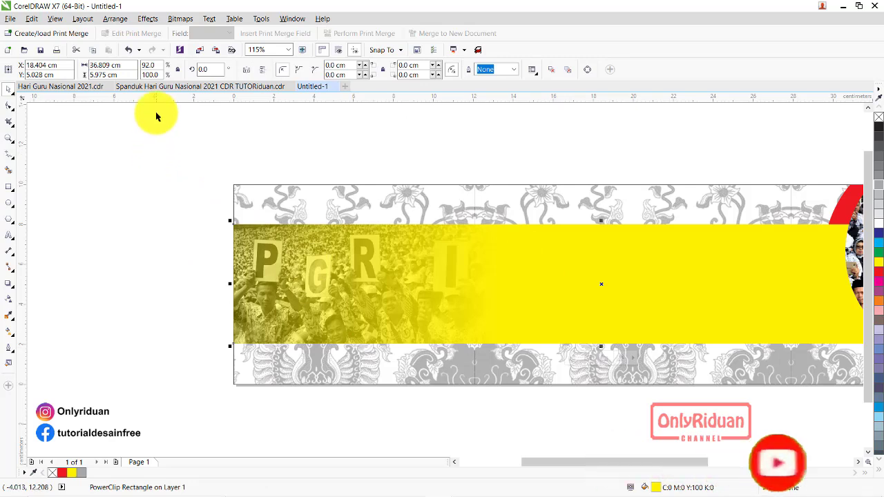
pyautogui.click(159, 86)
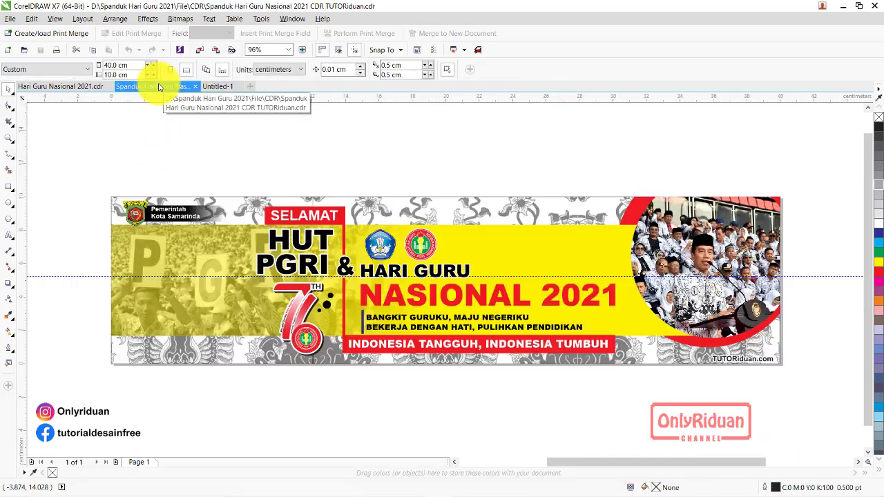
pyautogui.click(342, 213)
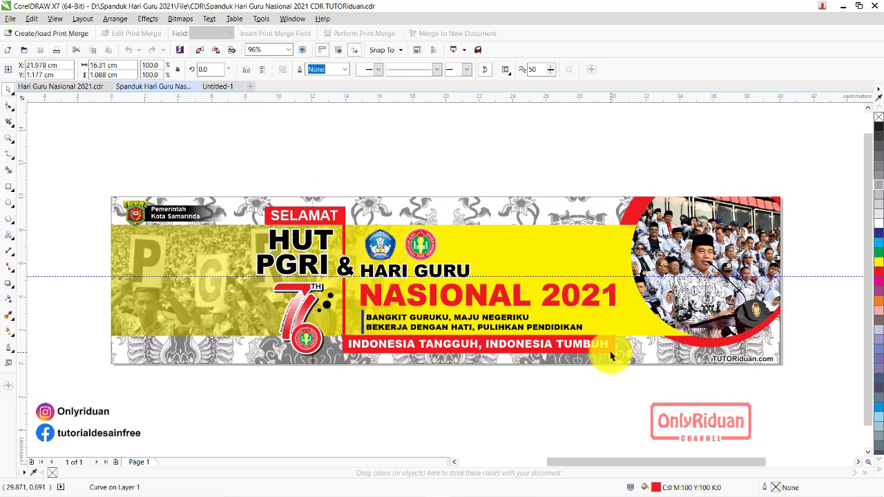
pyautogui.click(406, 185)
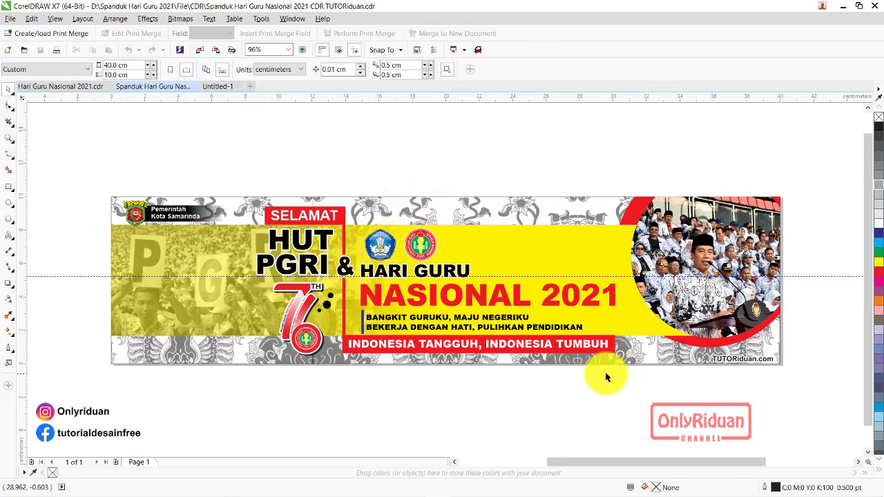
pyautogui.click(612, 350)
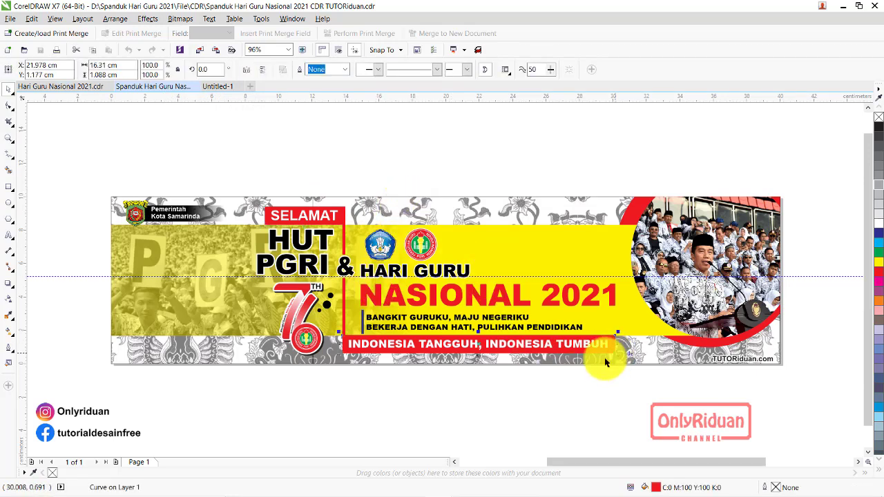
pyautogui.keyDown('shift'); pyautogui.click(339, 209); pyautogui.keyUp('shift')
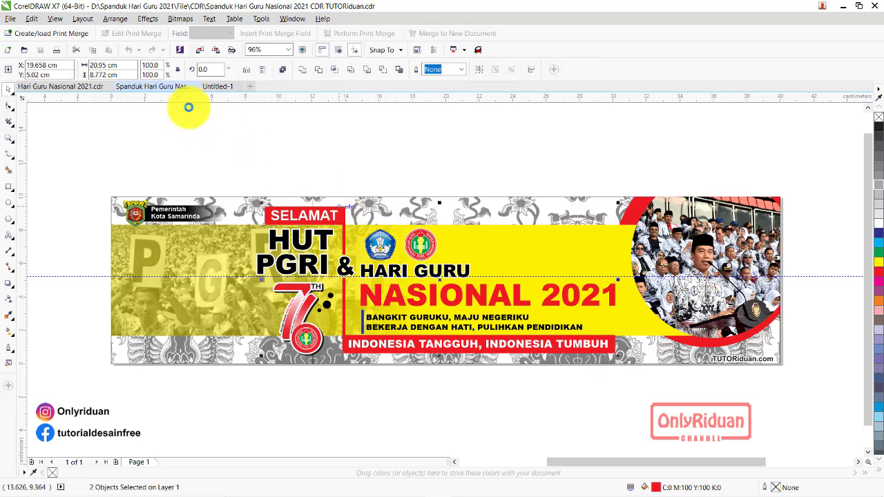
pyautogui.click(213, 86)
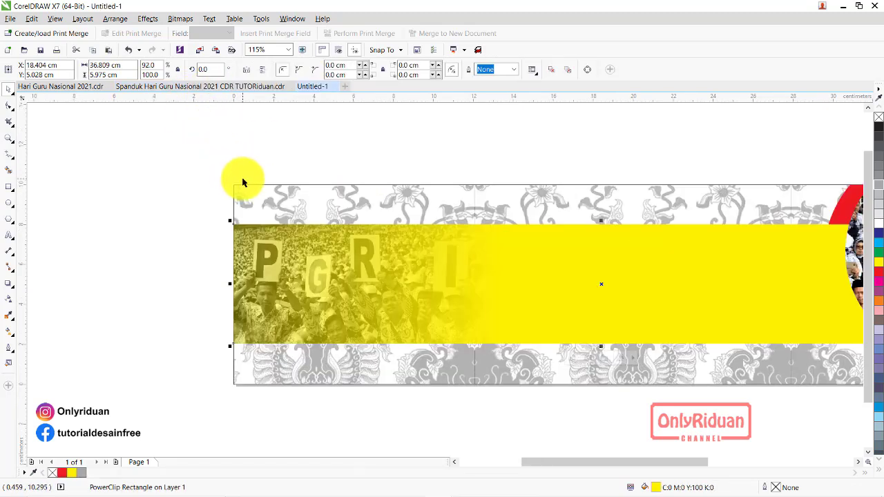
# Step: Paste the two red bars and stretch the yellow band's top and bottom to 6.596 cm tall
pyautogui.hotkey('ctrl', 'v')
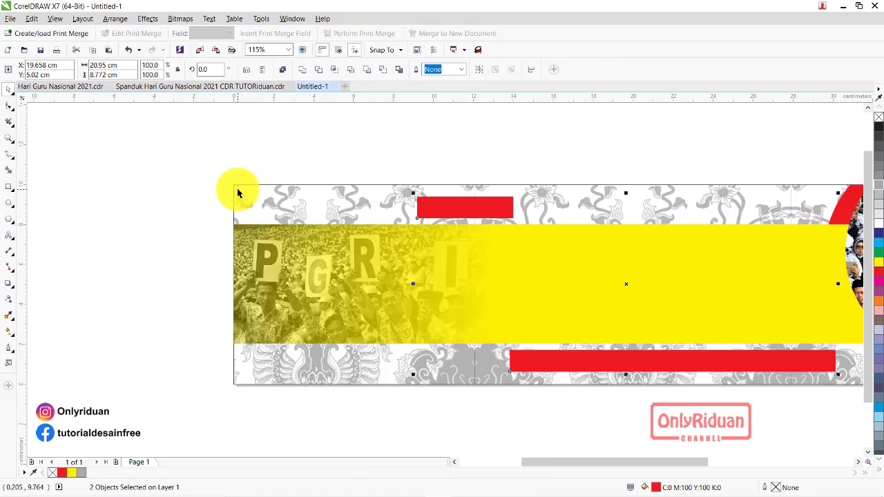
pyautogui.click(859, 462)
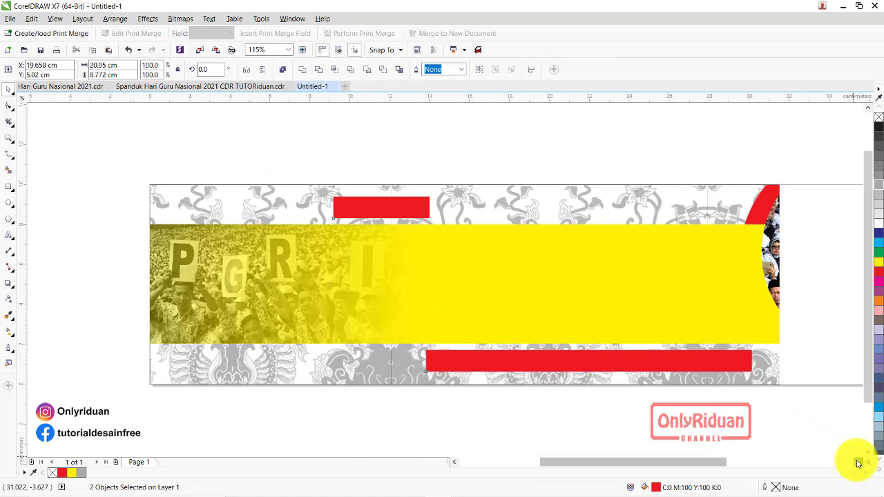
pyautogui.click(527, 288)
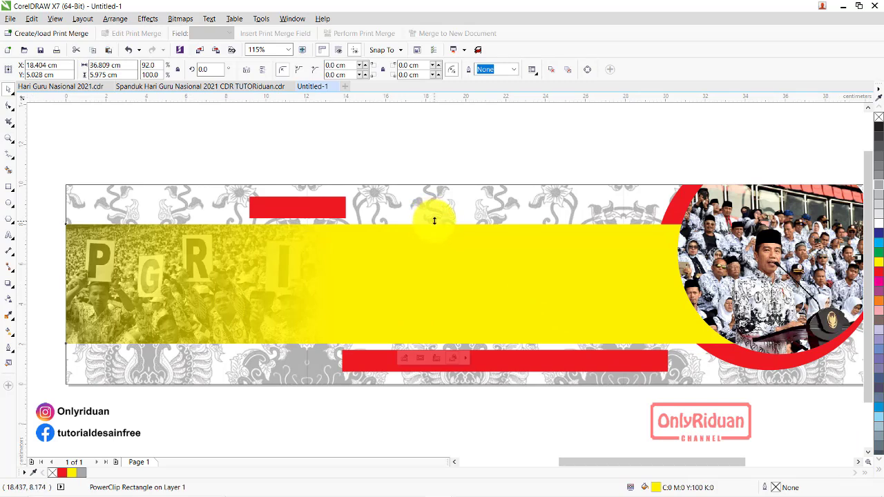
pyautogui.moveTo(435, 221); pyautogui.dragTo(345, 217)
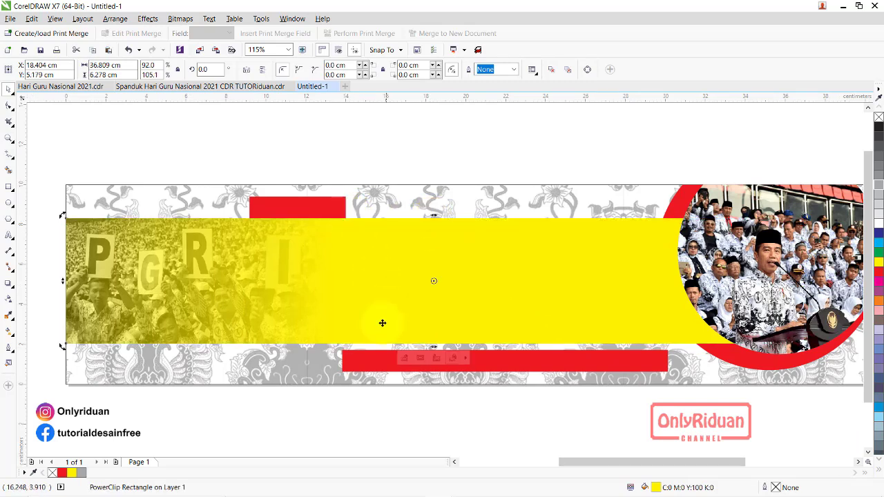
pyautogui.click(424, 311)
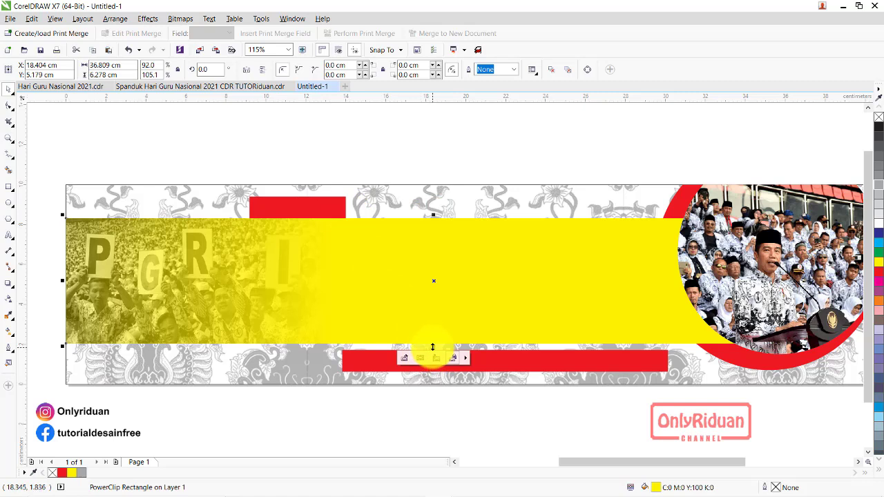
pyautogui.moveTo(432, 347); pyautogui.dragTo(342, 352)
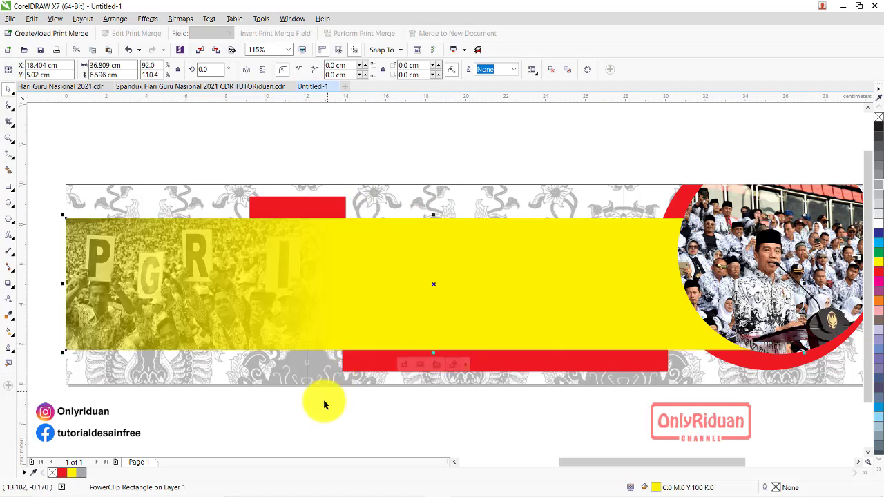
pyautogui.click(325, 415)
pyautogui.scroll(-2, 472, 220)
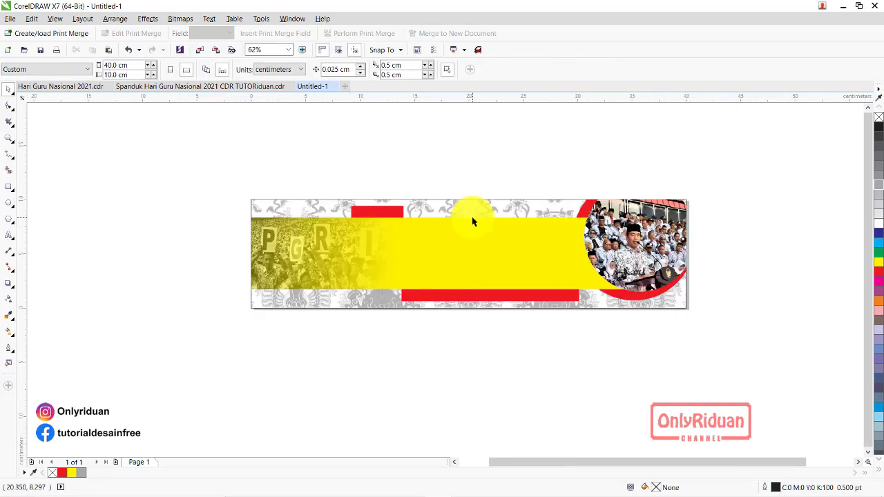
pyautogui.scroll(2, 412, 246)
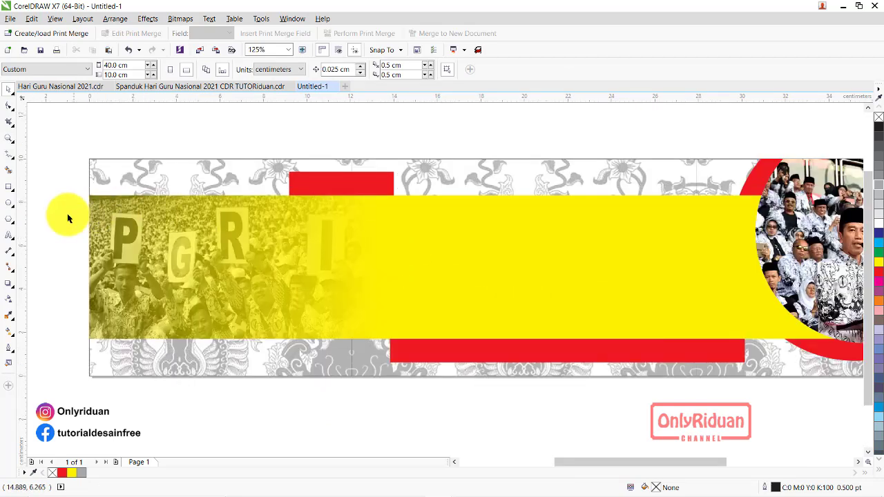
# Step: Draw a thin vertical rectangle at the photo's edge, filled red with no outline
pyautogui.click(10, 191)
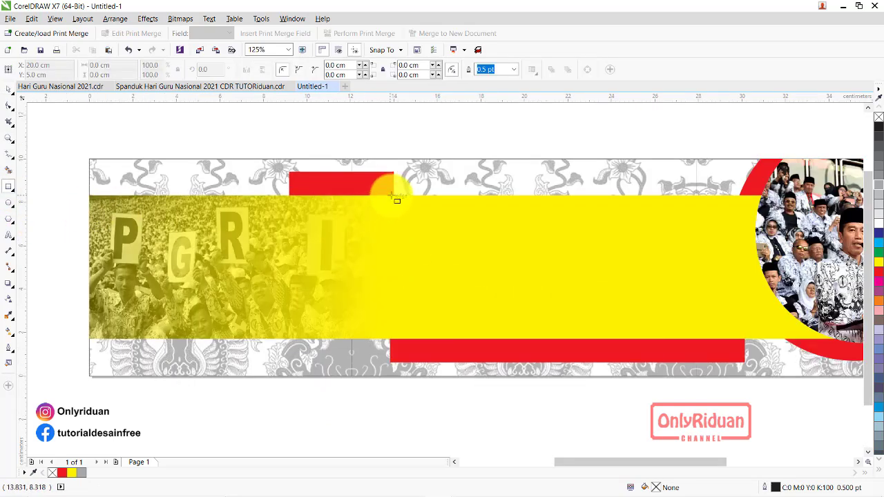
pyautogui.moveTo(391, 197); pyautogui.dragTo(390, 248)
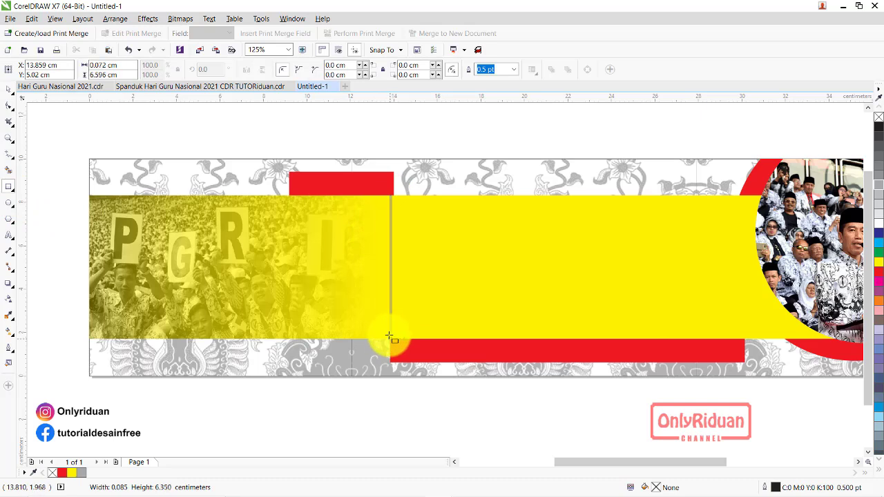
pyautogui.moveTo(388, 341); pyautogui.dragTo(389, 341)
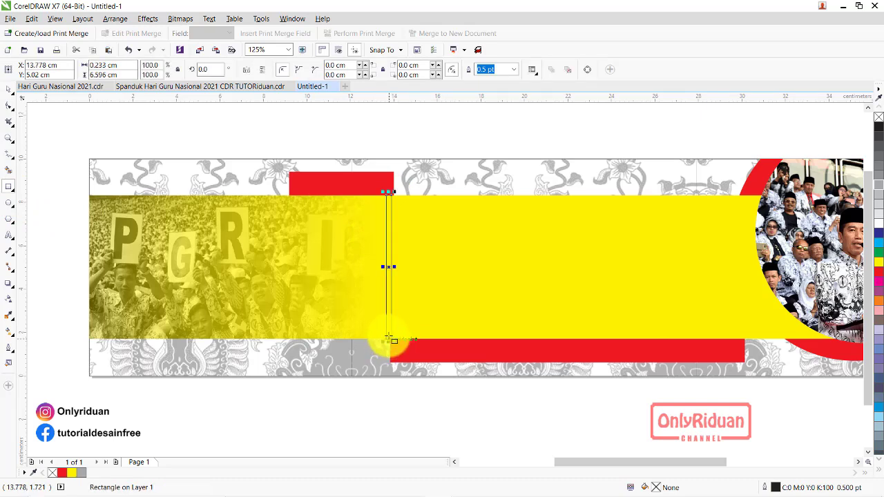
pyautogui.click(65, 474)
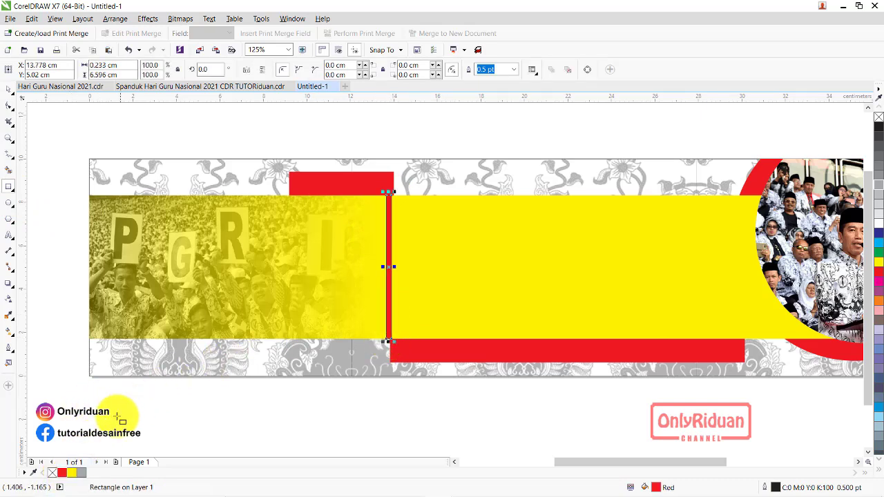
pyautogui.rightClick(53, 474)
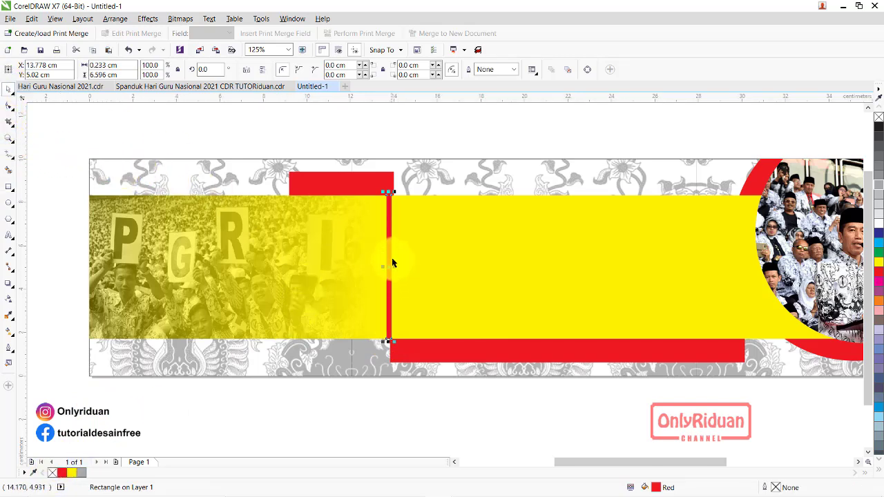
# Step: Nudge the red bar right and narrow it to 0.175 × 6.596 cm
pyautogui.scroll(2, 392, 262)
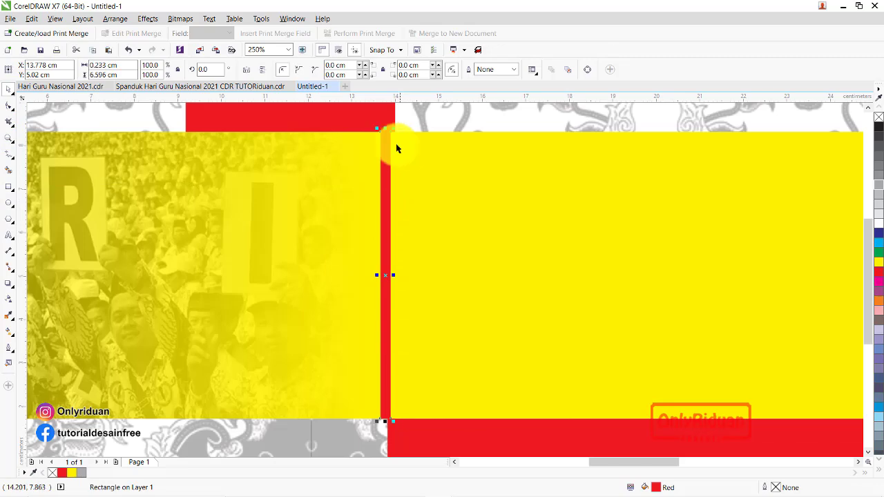
pyautogui.moveTo(391, 133); pyautogui.dragTo(395, 132)
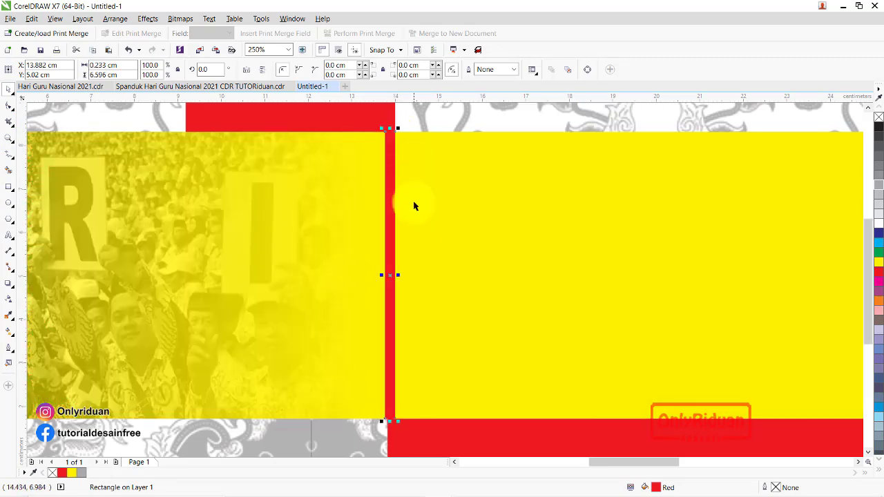
pyautogui.scroll(1, 399, 376)
pyautogui.scroll(-1, 399, 375)
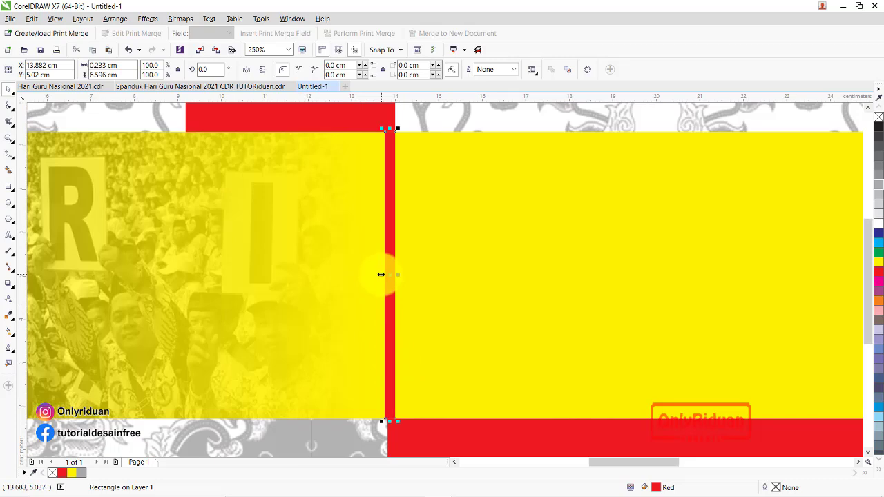
pyautogui.moveTo(381, 275)
pyautogui.mouseDown()
pyautogui.moveTo(389, 426)
pyautogui.moveTo(381, 405)
pyautogui.mouseUp()
pyautogui.scroll(-2, 353, 214)
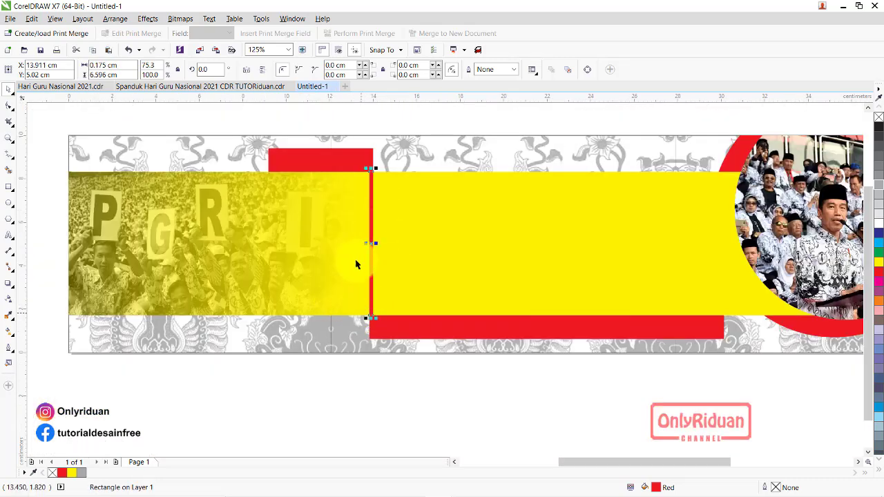
pyautogui.scroll(-1, 359, 193)
pyautogui.scroll(1, 351, 179)
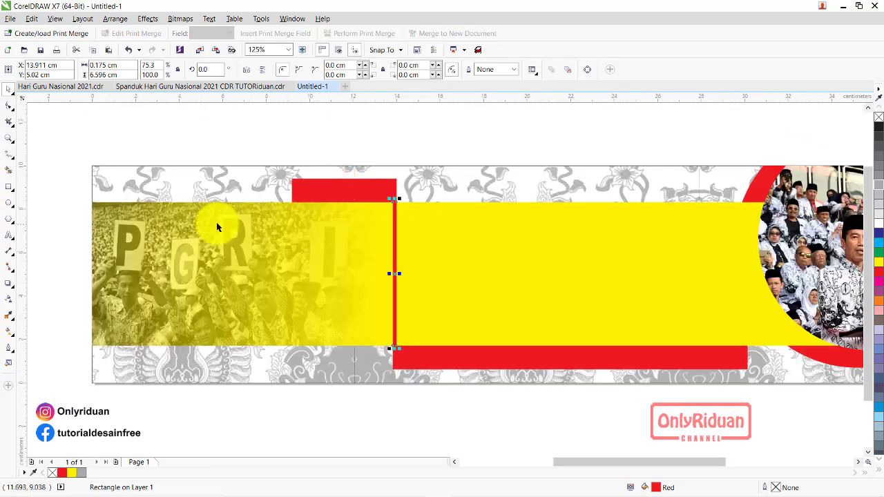
# Step: Check the reference HUT heading's font, Arial Black 46.72 pt, then return to Untitled-1
pyautogui.click(212, 88)
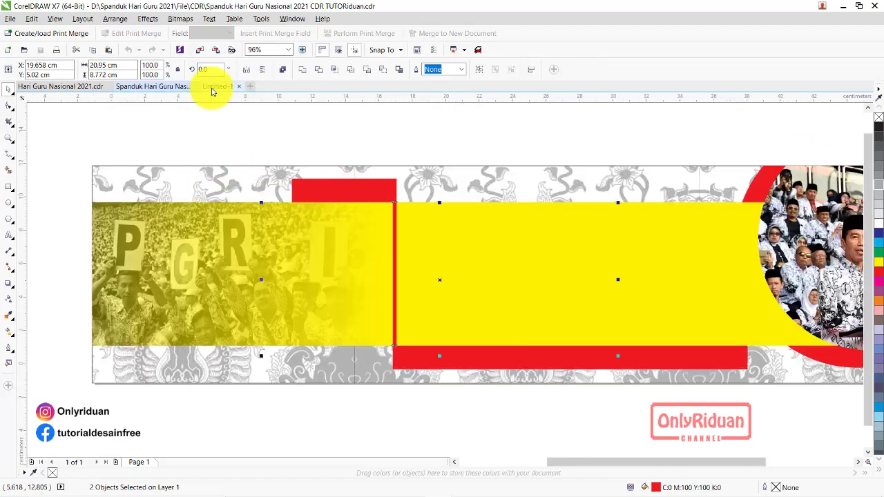
pyautogui.click(309, 250)
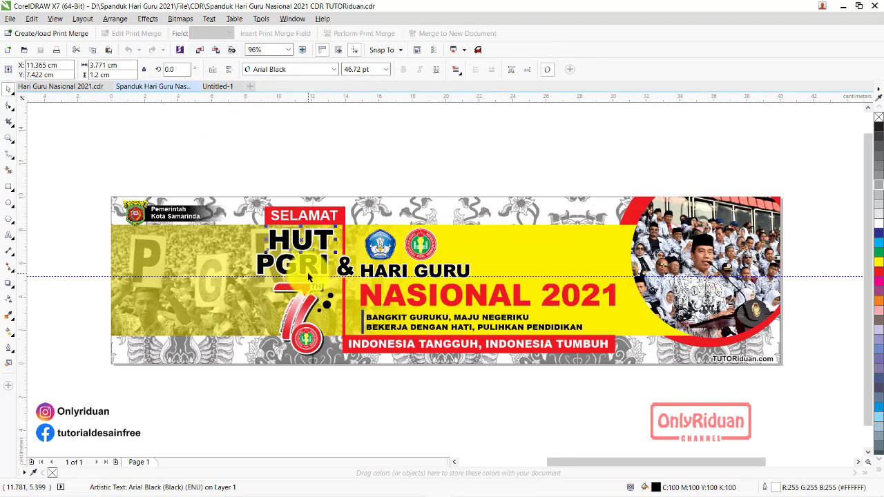
pyautogui.click(352, 69)
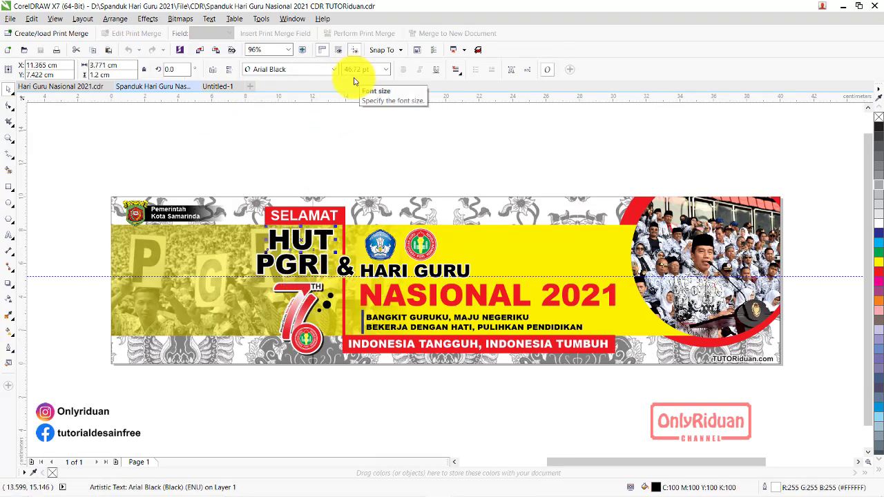
pyautogui.click(219, 86)
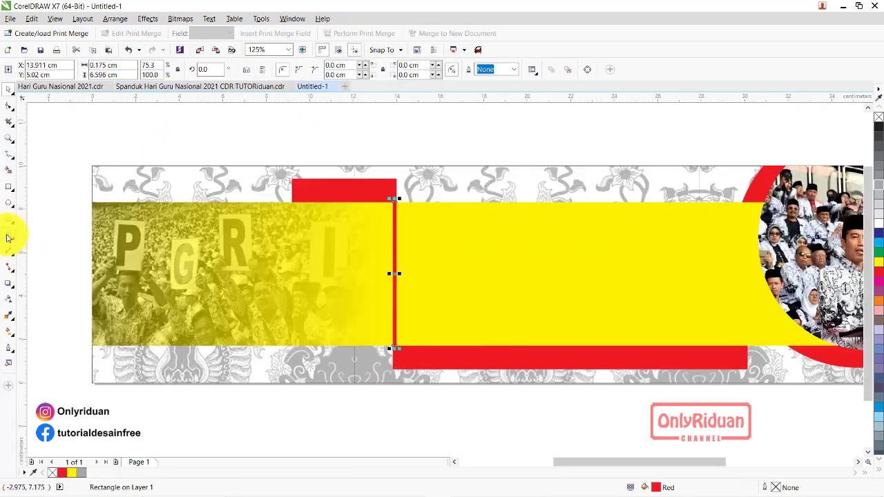
# Step: Create a right-aligned 'HUT PGRI' text in Arial Black 46 pt
pyautogui.click(333, 147)
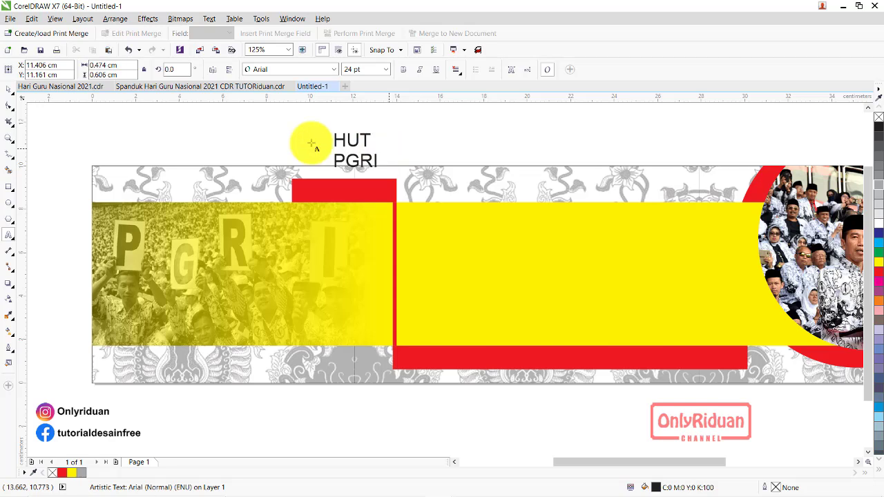
pyautogui.click(11, 92)
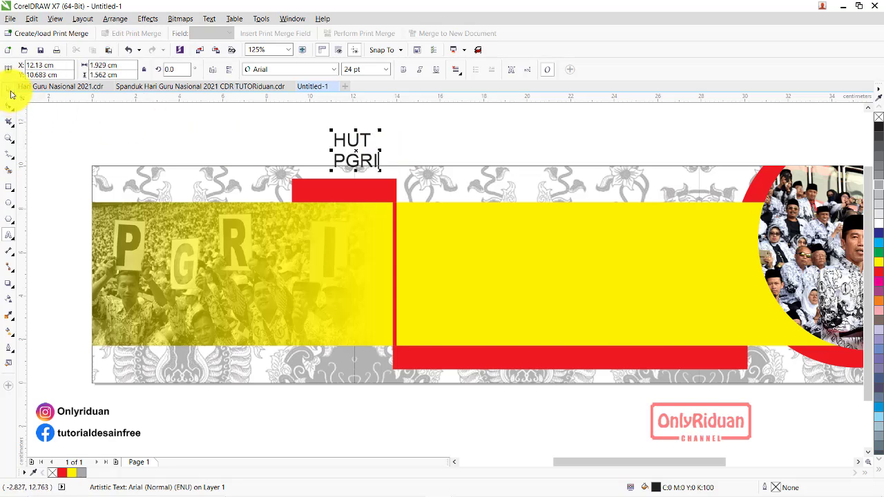
pyautogui.click(456, 69)
pyautogui.click(460, 120)
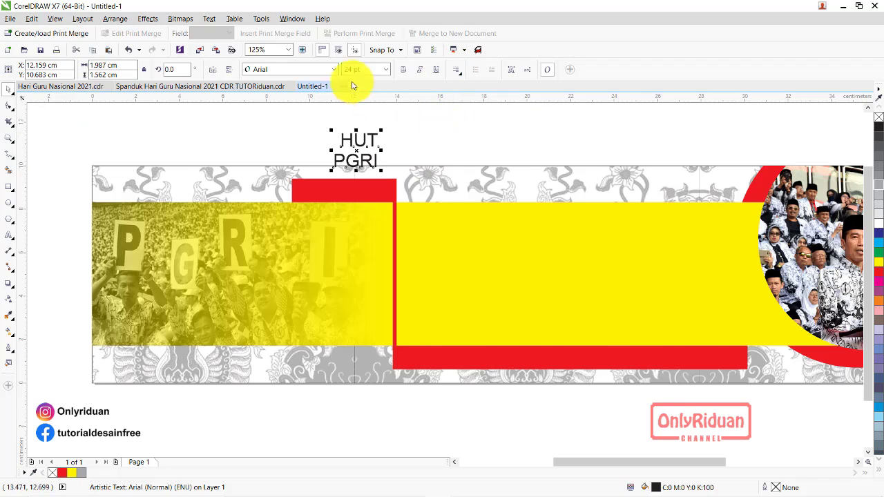
pyautogui.click(336, 71)
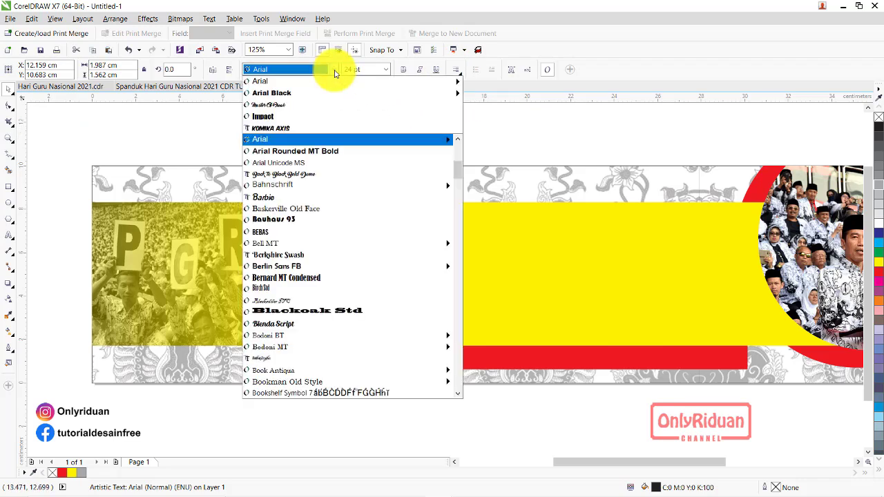
pyautogui.click(294, 93)
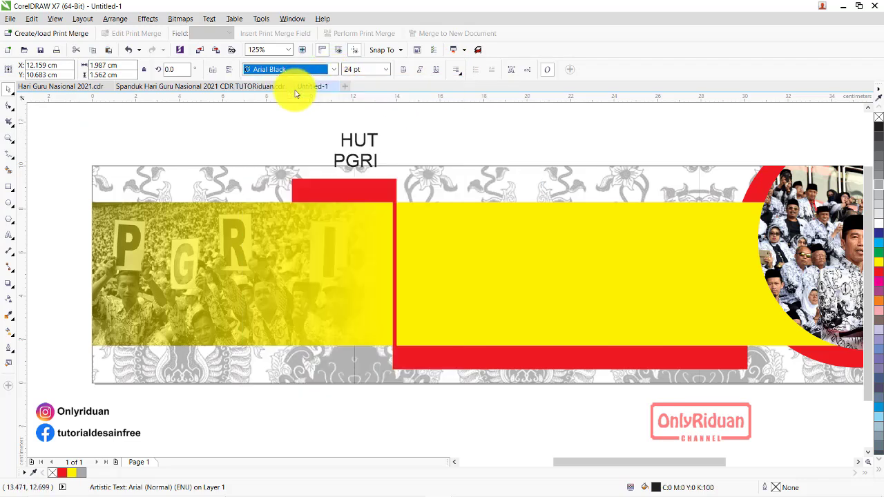
pyautogui.click(365, 69)
pyautogui.write('46')
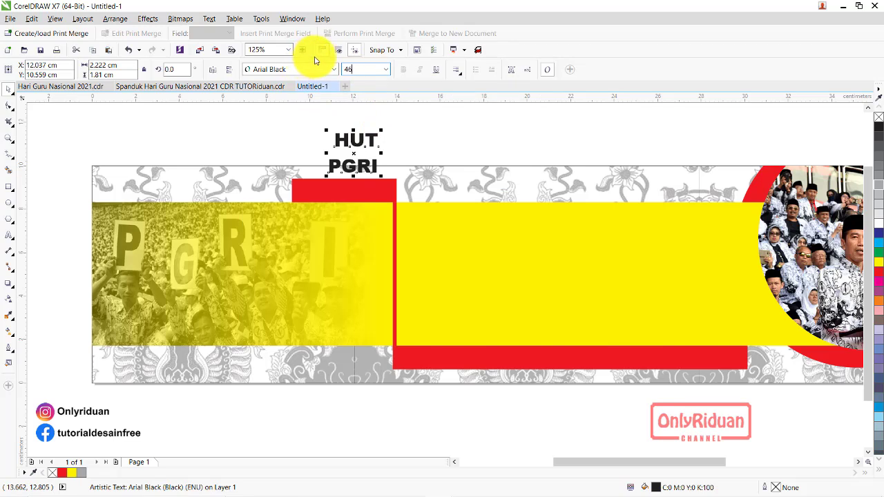
pyautogui.press('Return')
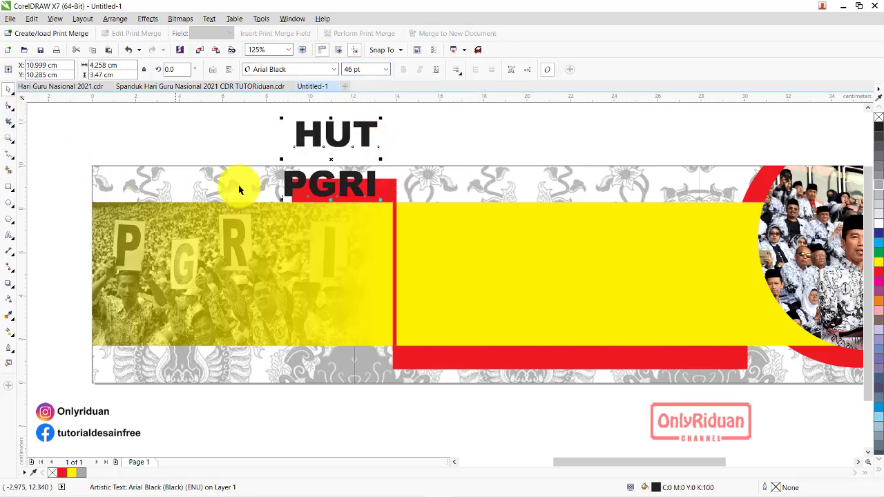
# Step: Tighten the heading's line spacing, fill it black and move it onto the faded photo
pyautogui.click(10, 106)
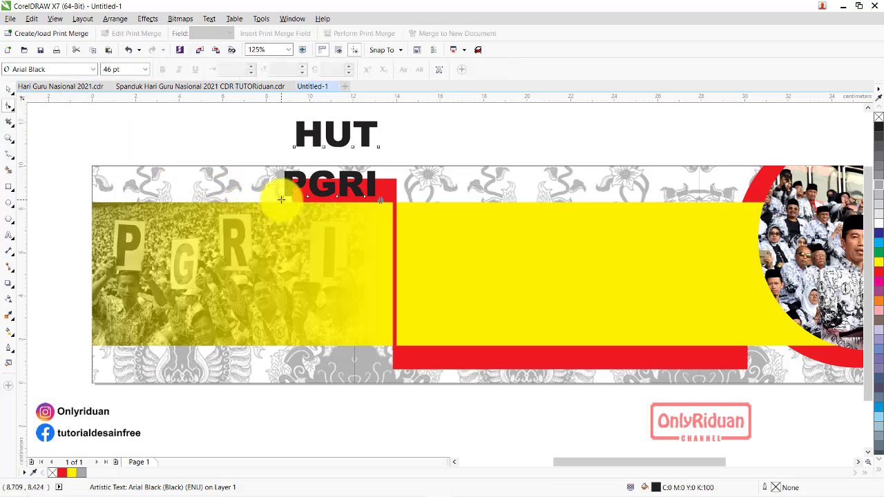
pyautogui.moveTo(281, 199); pyautogui.dragTo(281, 179)
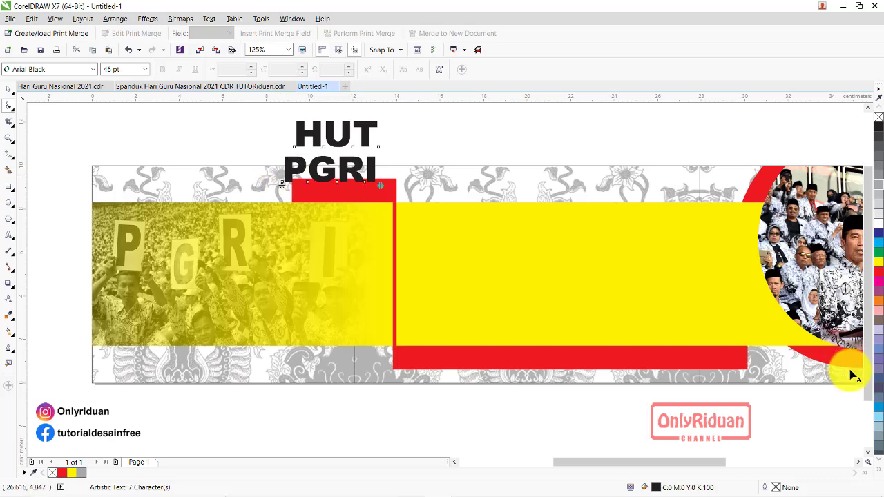
pyautogui.click(881, 470)
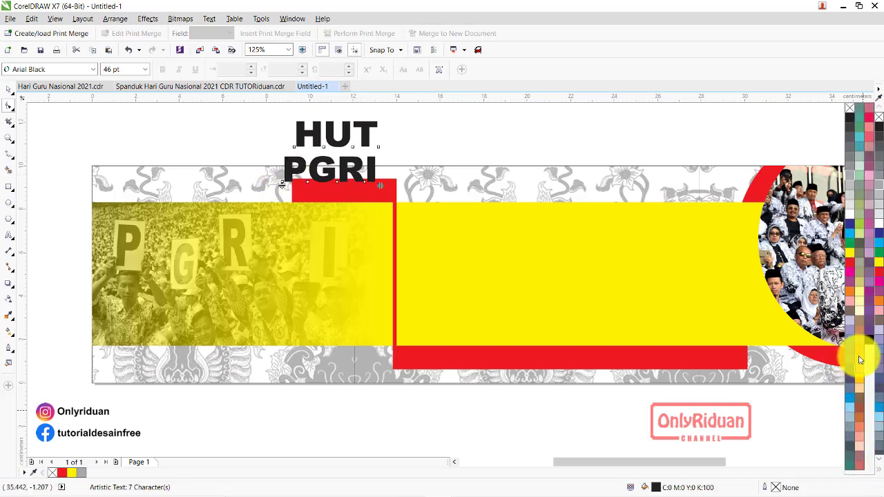
pyautogui.click(11, 89)
pyautogui.click(9, 89)
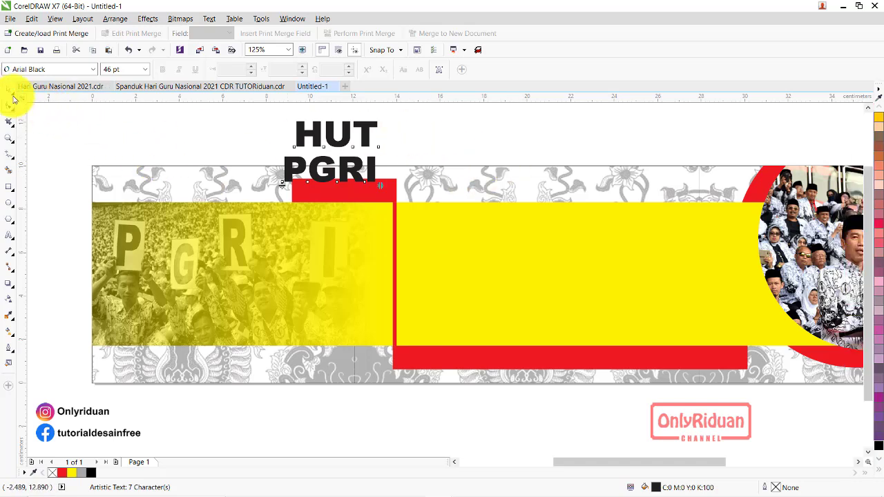
pyautogui.click(366, 139)
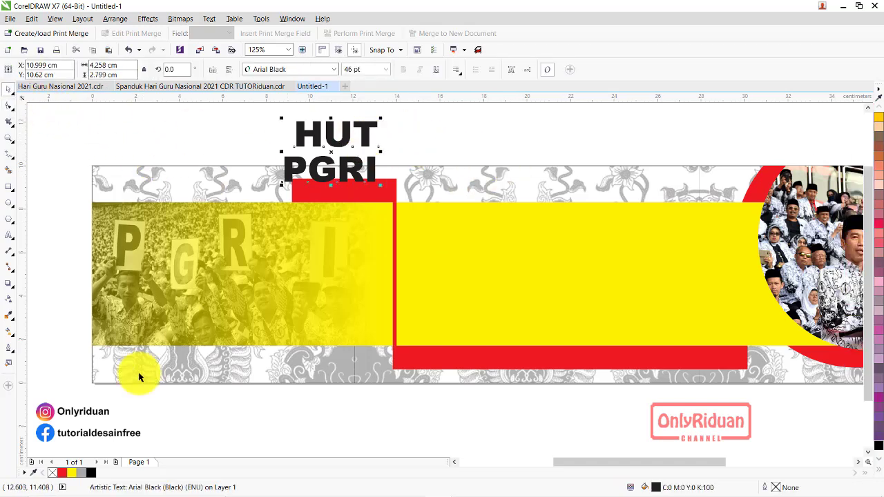
pyautogui.click(92, 473)
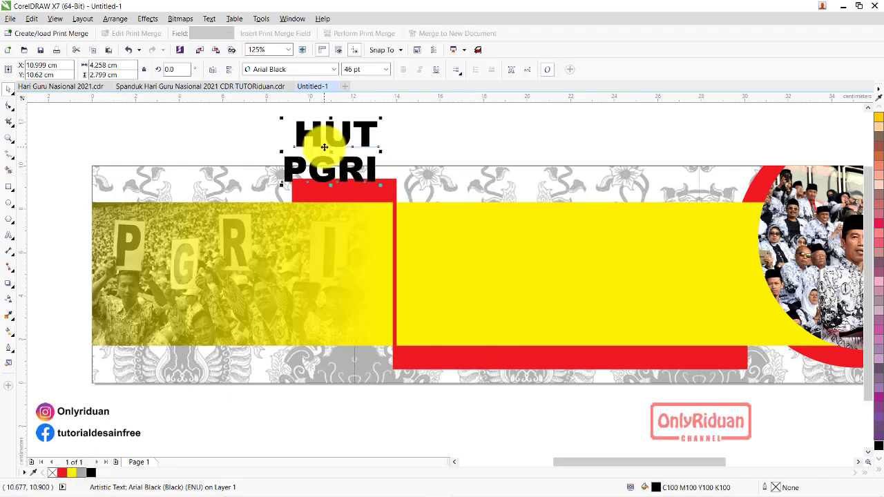
pyautogui.moveTo(330, 157); pyautogui.dragTo(335, 243)
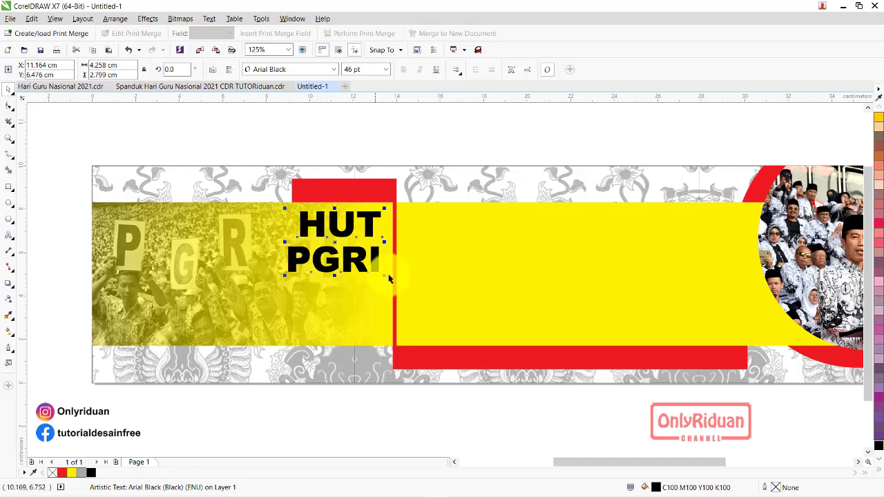
# Step: Type a black HARI GURU line and size and position it on the yellow panel
pyautogui.moveTo(363, 242); pyautogui.dragTo(465, 261)
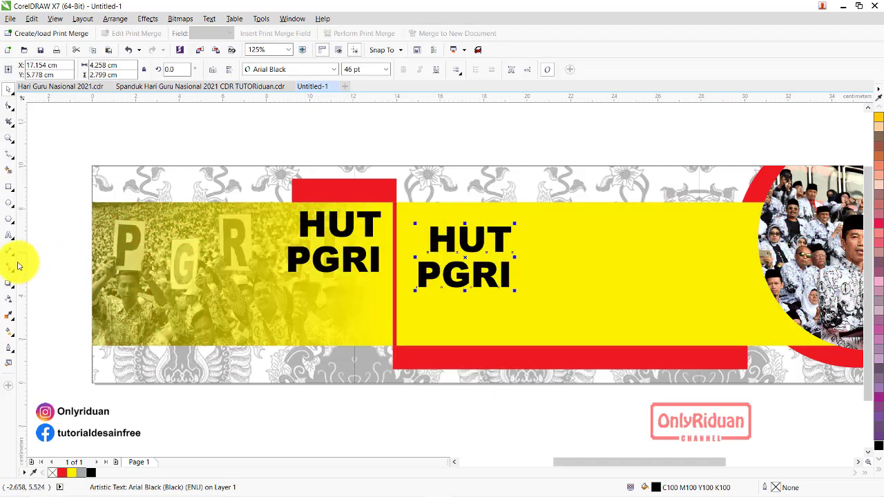
pyautogui.press('BackSpace')
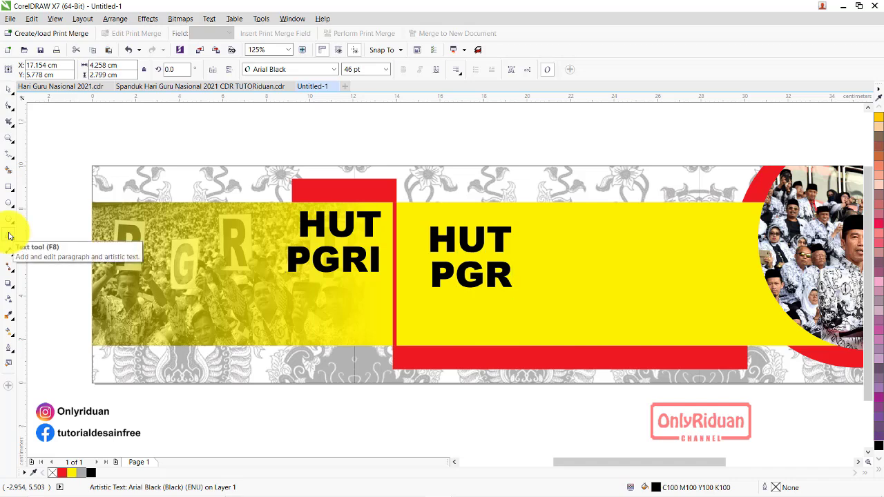
pyautogui.press('BackSpace')
pyautogui.press('BackSpace')
pyautogui.press('BackSpace')
pyautogui.write('HAR')
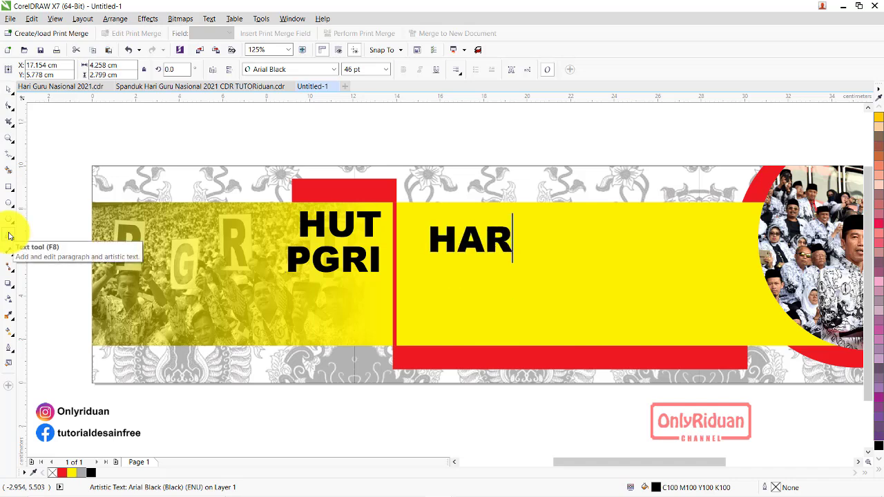
pyautogui.write('I GUR')
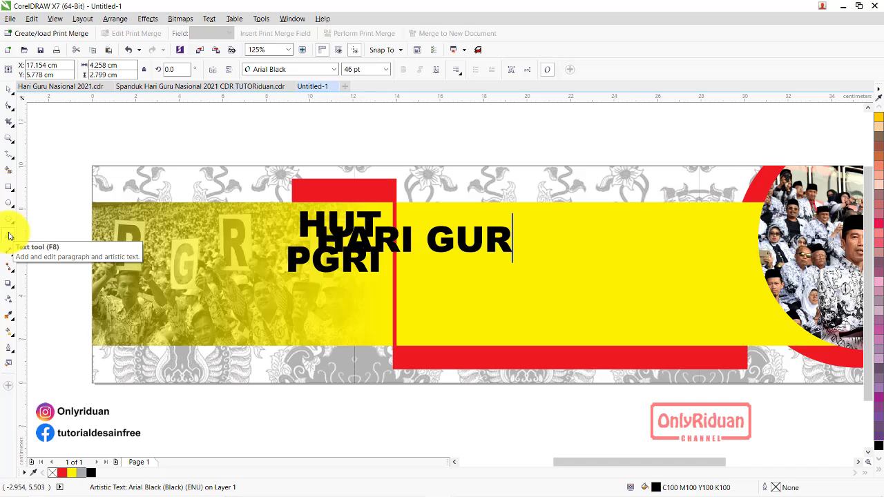
pyautogui.write('U')
pyautogui.click(8, 89)
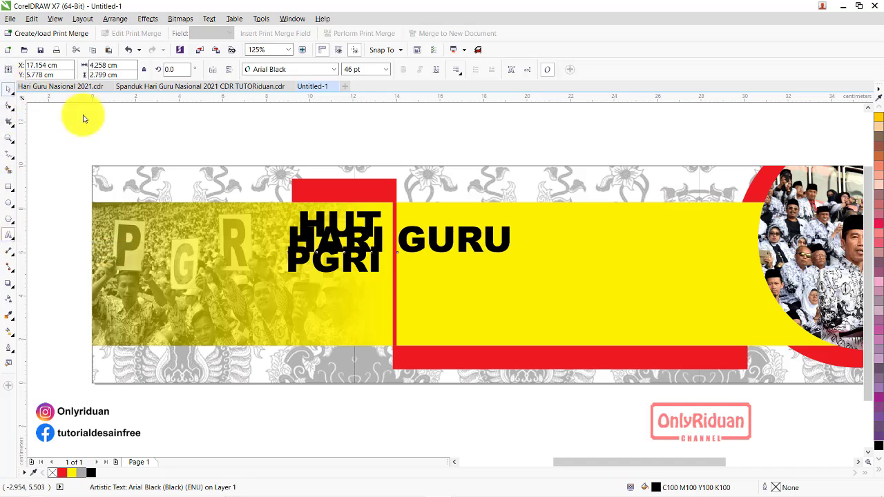
pyautogui.moveTo(511, 256); pyautogui.dragTo(399, 242)
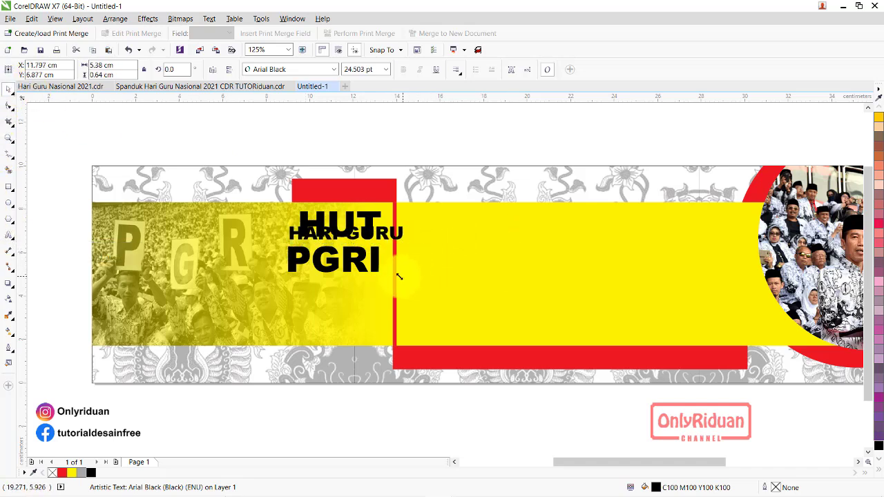
pyautogui.moveTo(345, 234); pyautogui.dragTo(469, 266)
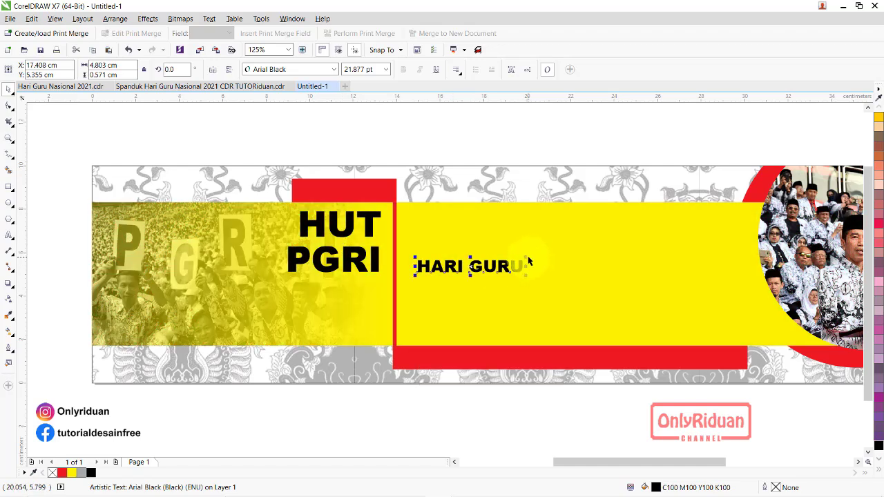
pyautogui.moveTo(536, 251); pyautogui.dragTo(548, 249)
pyautogui.moveTo(549, 249); pyautogui.dragTo(547, 253)
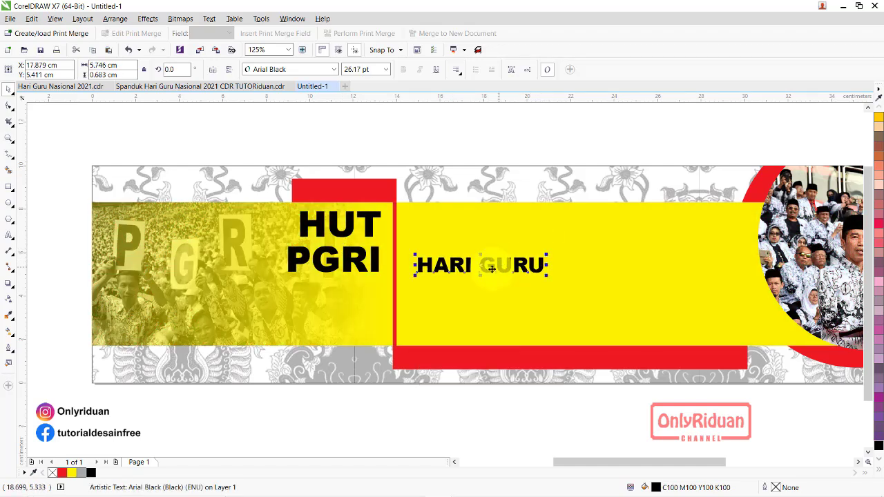
# Step: Duplicate it below as a larger red NASIONAL 2021 line, plus a blank copy above
pyautogui.moveTo(484, 269); pyautogui.dragTo(483, 302)
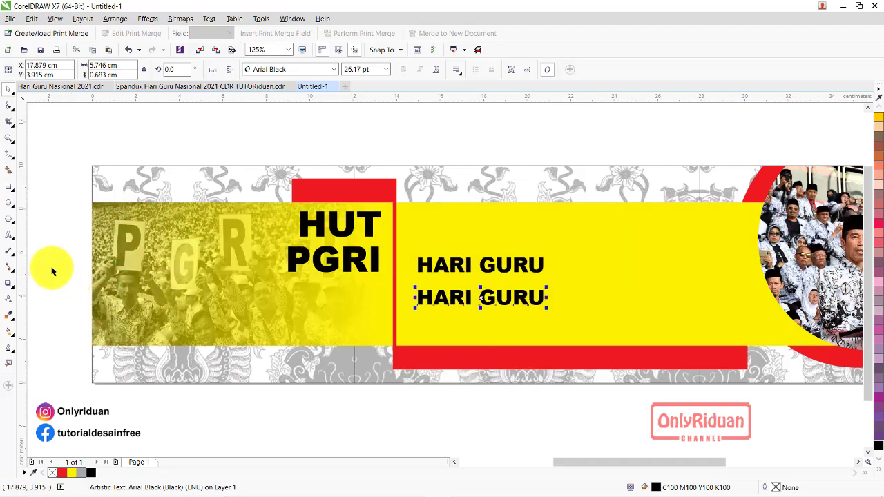
pyautogui.press('BackSpace')
pyautogui.press('BackSpace')
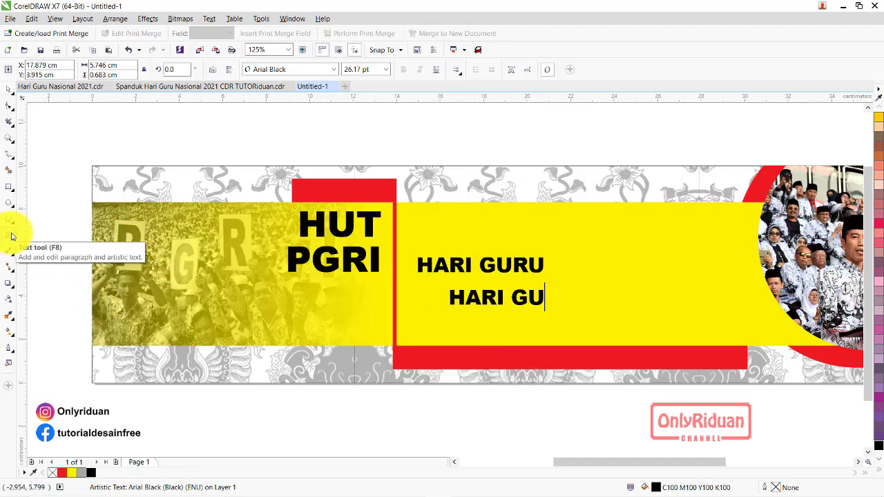
pyautogui.write('NASIONA')
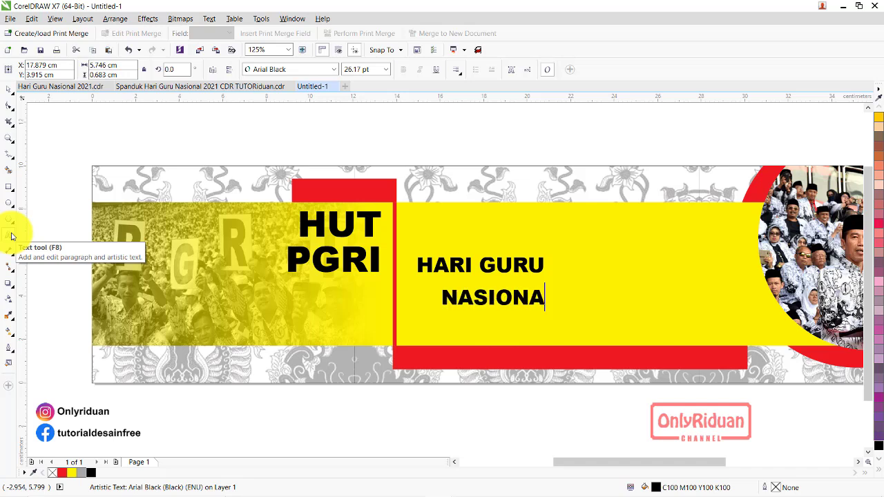
pyautogui.write('L 2')
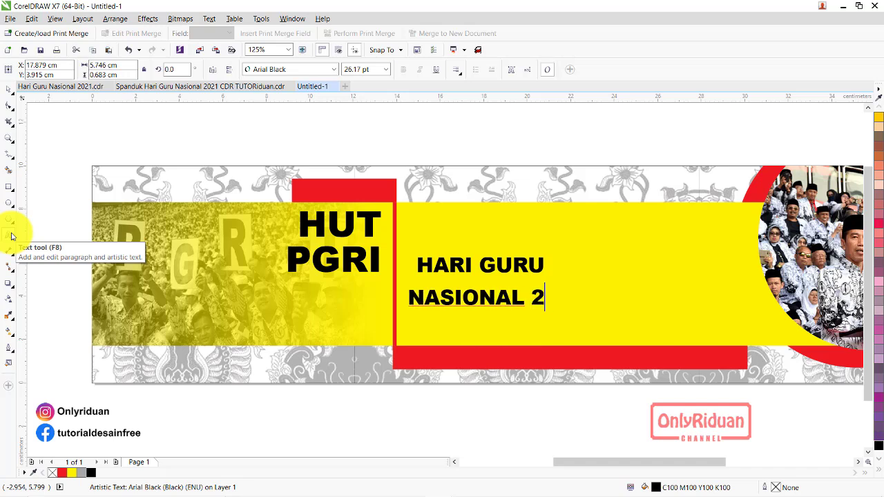
pyautogui.write('021')
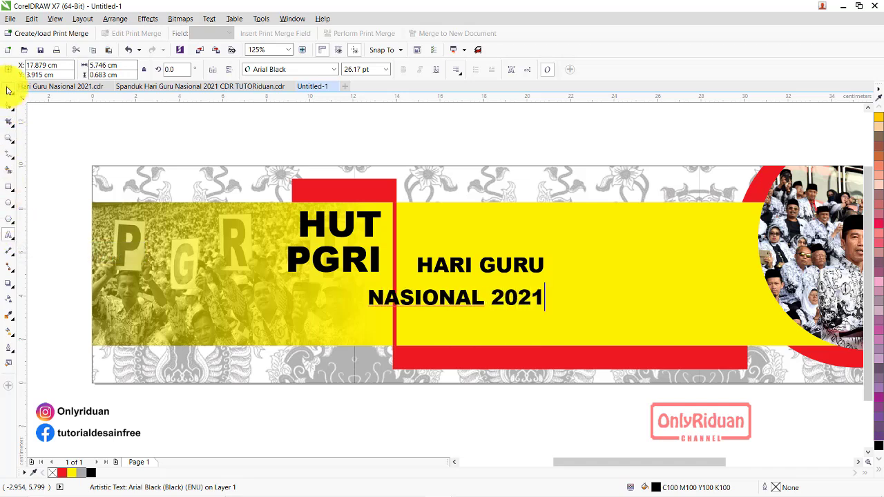
pyautogui.click(8, 89)
pyautogui.click(61, 473)
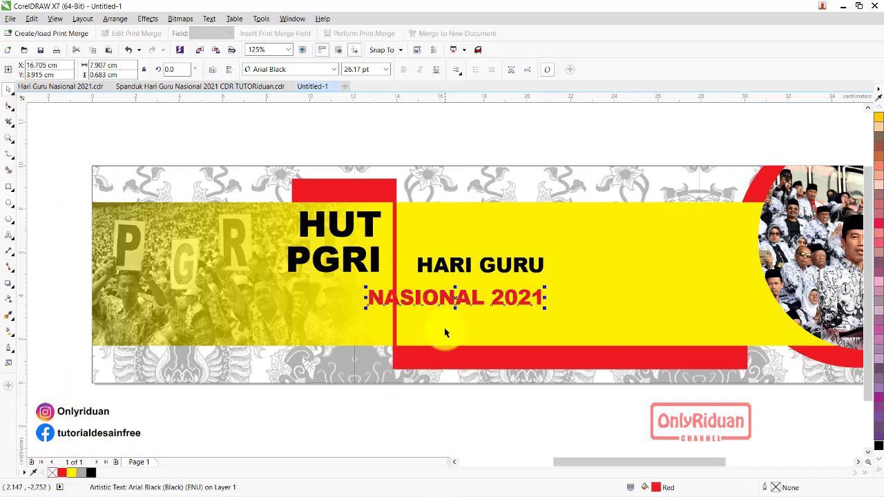
pyautogui.moveTo(481, 305); pyautogui.dragTo(504, 289)
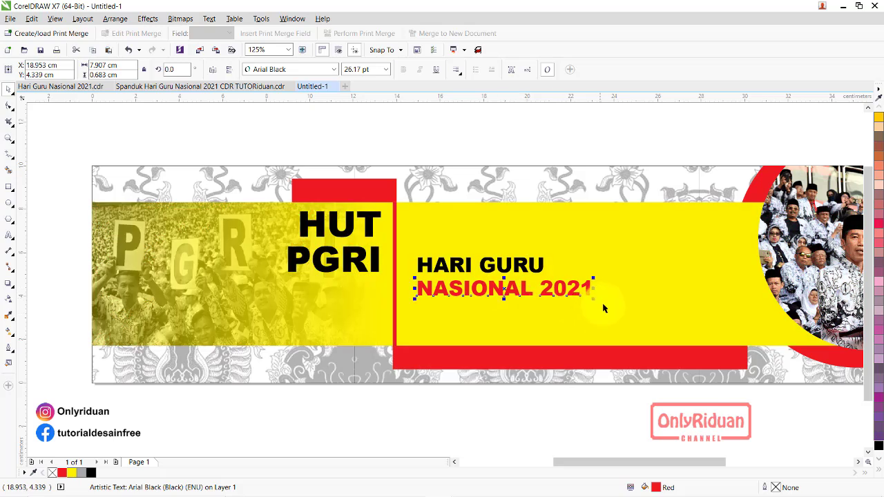
pyautogui.moveTo(592, 299); pyautogui.dragTo(723, 343)
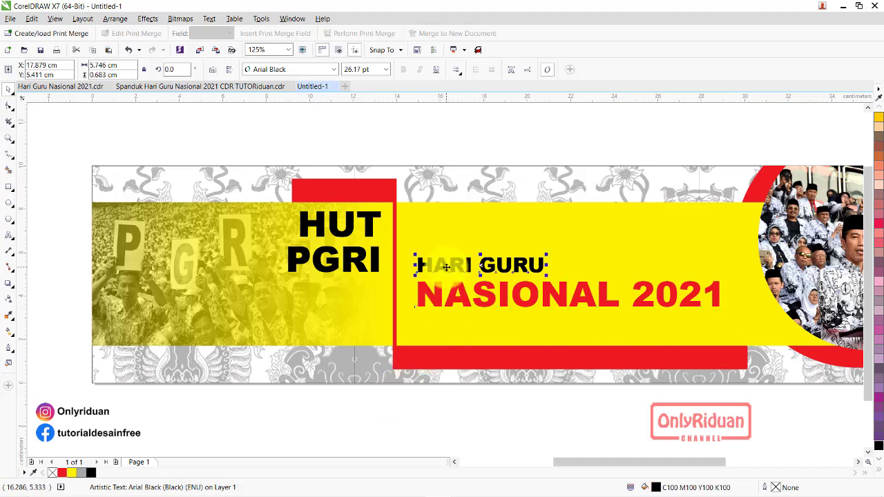
pyautogui.moveTo(459, 221); pyautogui.dragTo(459, 220)
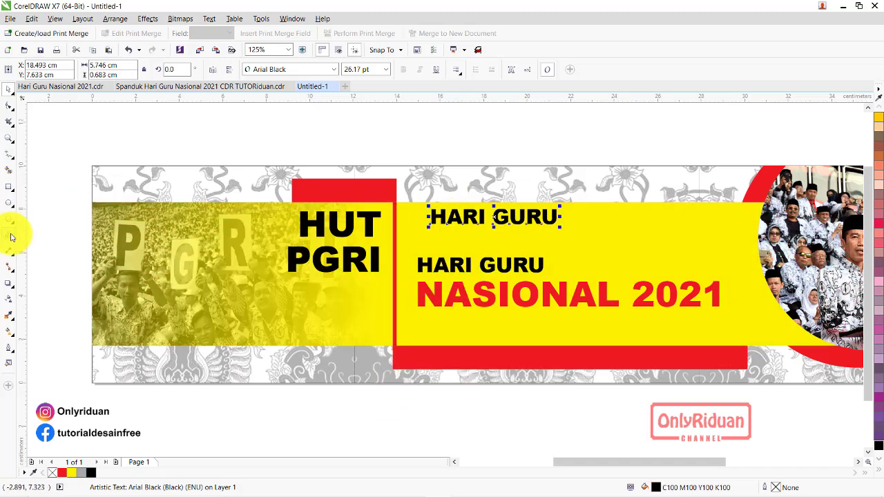
pyautogui.press('BackSpace')
pyautogui.press('BackSpace')
pyautogui.press('BackSpace')
pyautogui.press('BackSpace')
pyautogui.write('&')
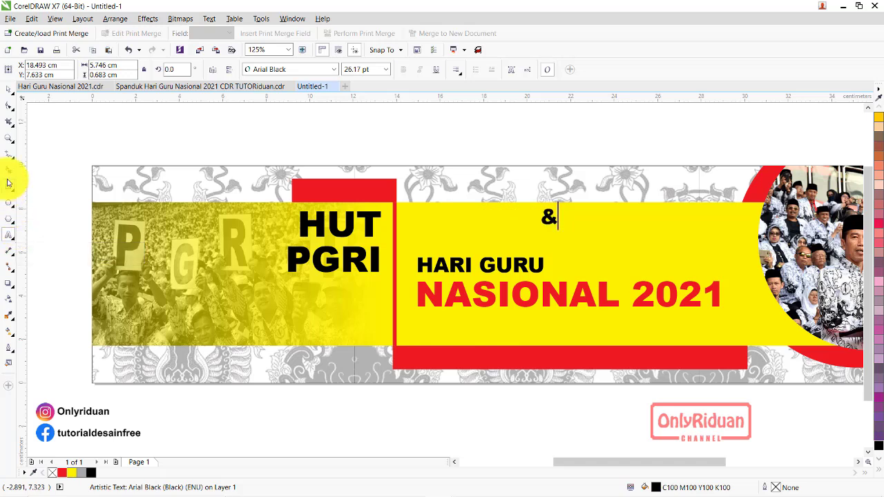
# Step: Turn the copy into a black '&' sized to fit just right of PGRI
pyautogui.click(8, 89)
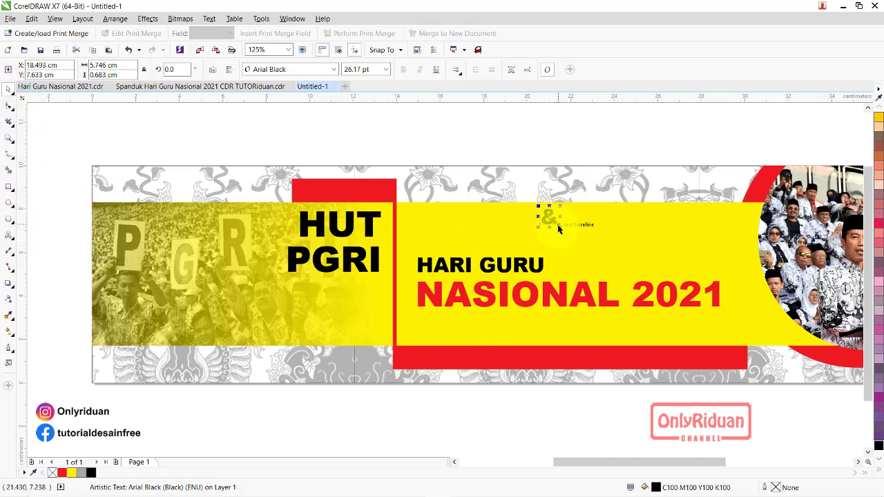
pyautogui.moveTo(565, 234); pyautogui.dragTo(574, 243)
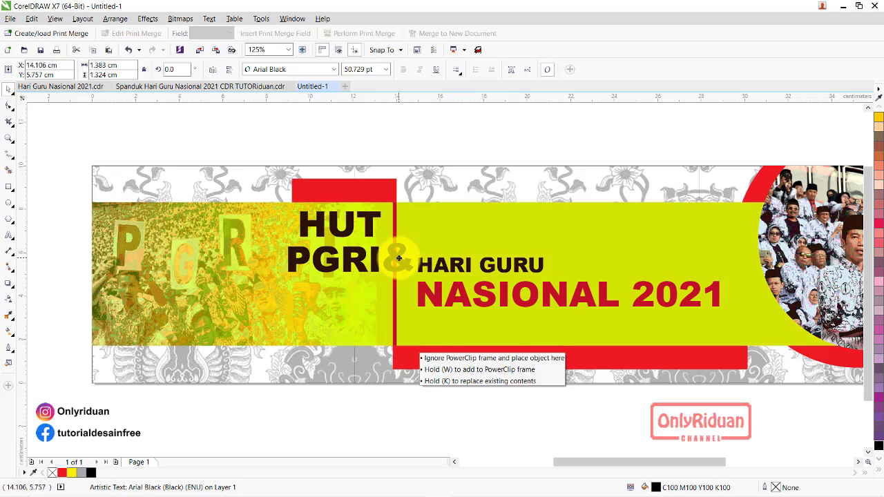
pyautogui.moveTo(559, 226); pyautogui.dragTo(407, 285)
pyautogui.scroll(2, 408, 285)
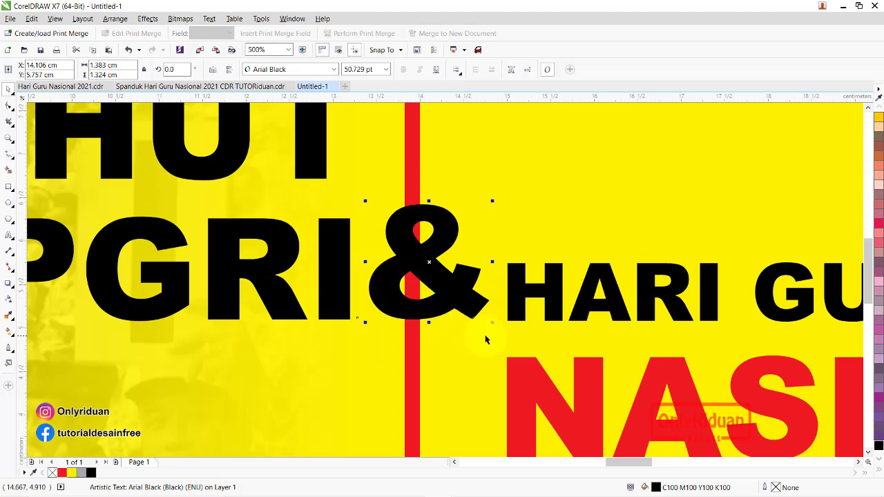
pyautogui.moveTo(491, 322); pyautogui.dragTo(456, 340)
pyautogui.moveTo(434, 262)
pyautogui.mouseDown()
pyautogui.moveTo(434, 297)
pyautogui.moveTo(399, 253)
pyautogui.mouseUp()
# Step: Select the title lines and nudge NASIONAL 2021 up slightly
pyautogui.click(534, 294)
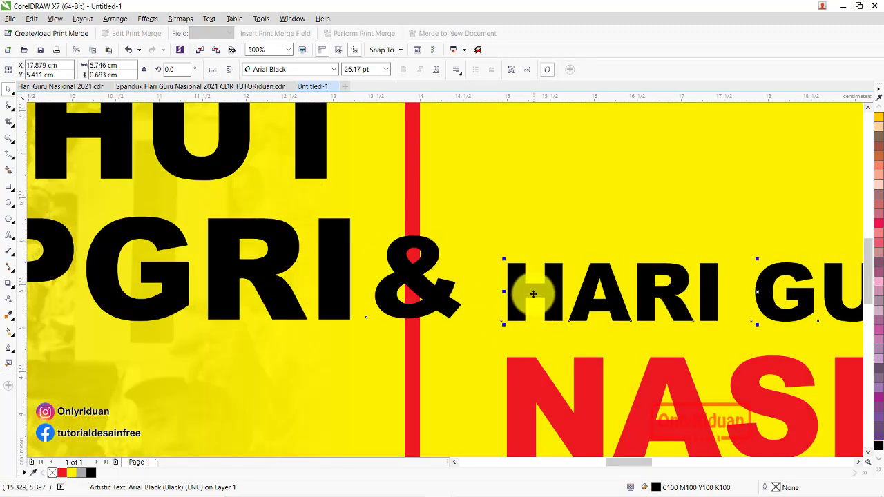
pyautogui.keyDown('shift'); pyautogui.click(341, 268); pyautogui.keyUp('shift')
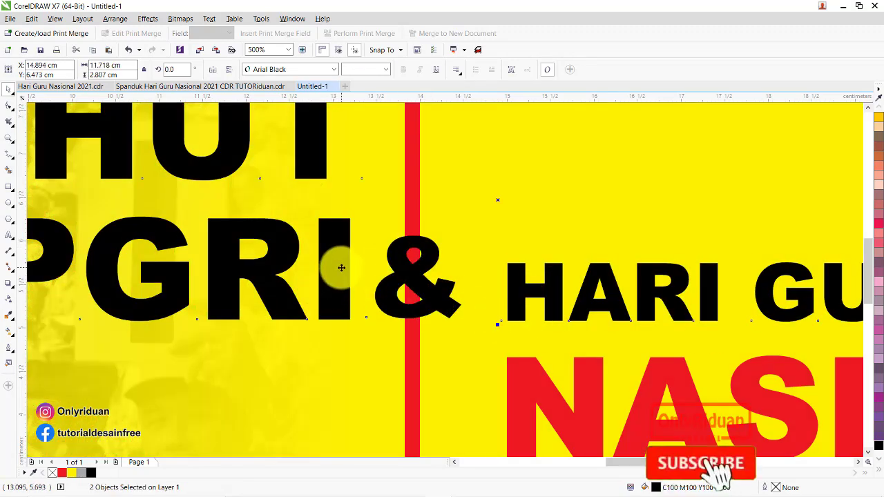
pyautogui.click(530, 384)
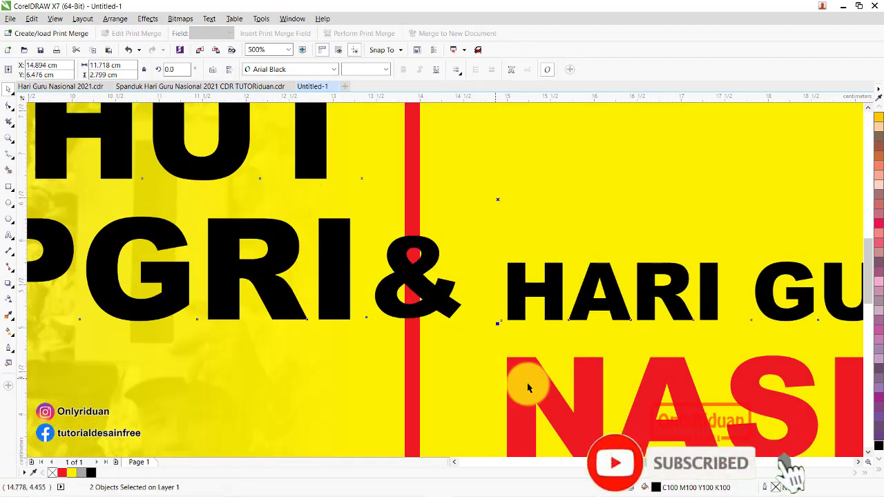
pyautogui.keyDown('shift'); pyautogui.click(523, 298); pyautogui.keyUp('shift')
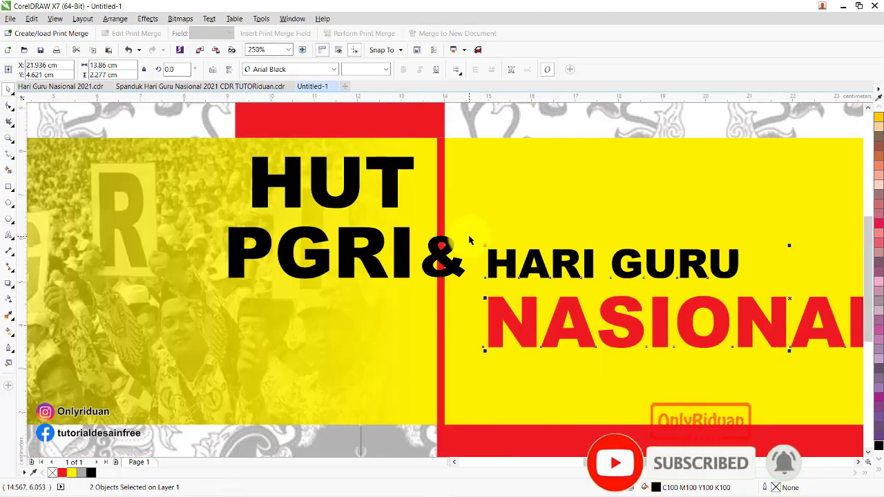
pyautogui.scroll(-4, 468, 236)
pyautogui.click(577, 286)
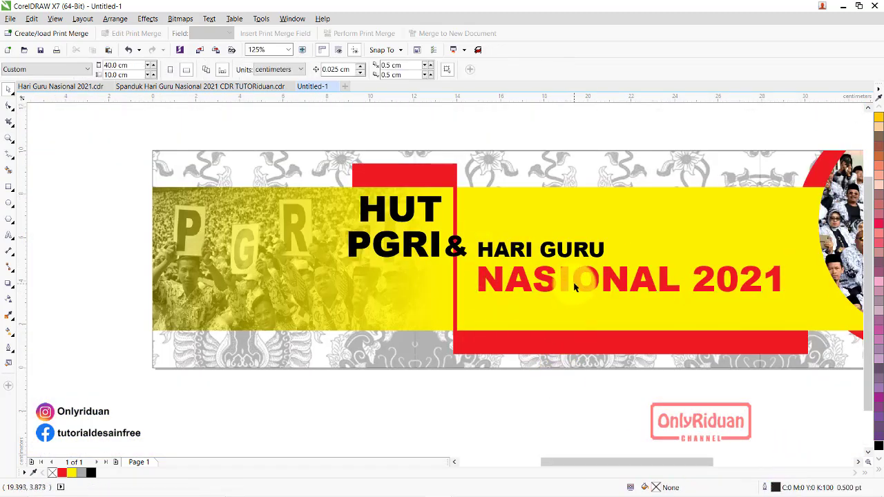
pyautogui.press('Up')
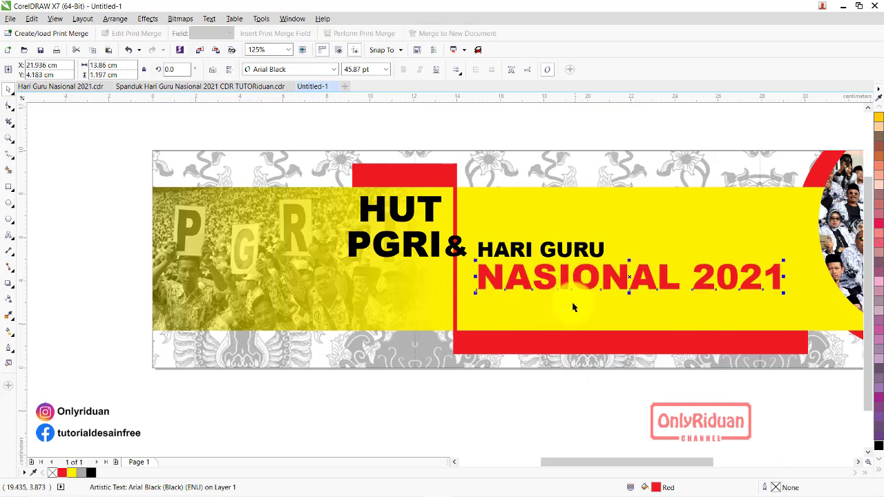
# Step: Copy the red 76th PGRI logo from the Spanduk banner into Untitled-1 under PGRI
pyautogui.click(183, 86)
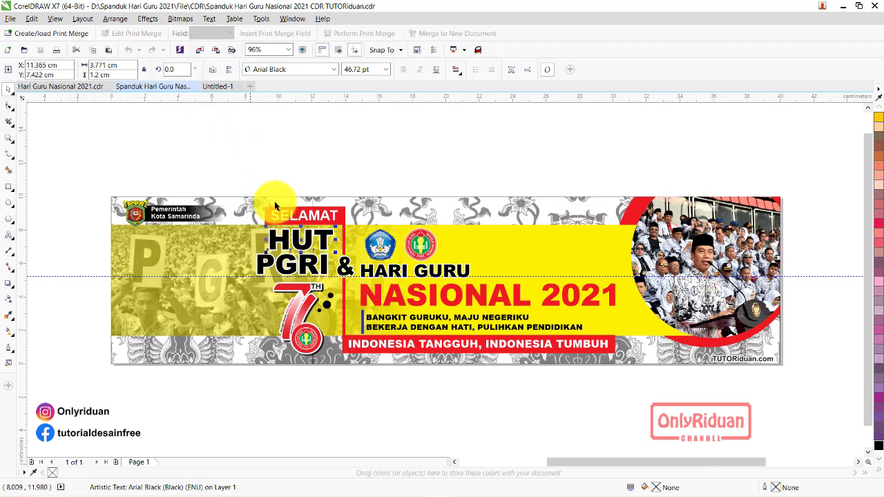
pyautogui.click(242, 284)
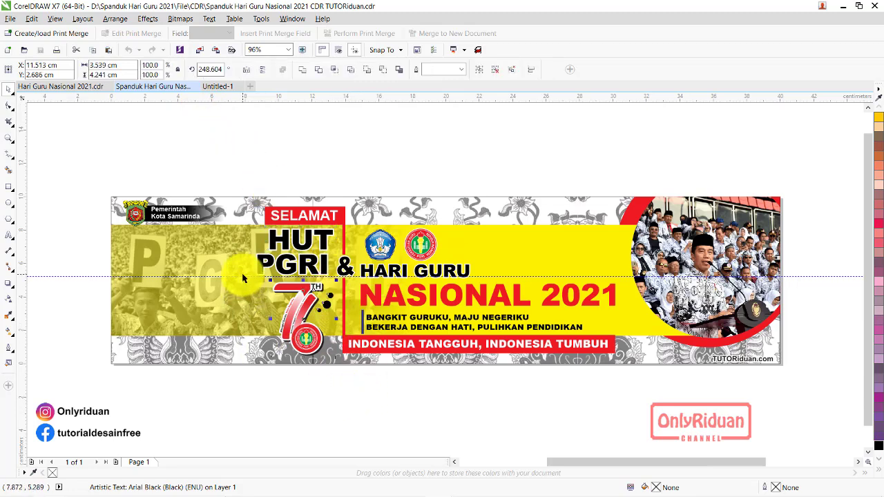
pyautogui.click(214, 87)
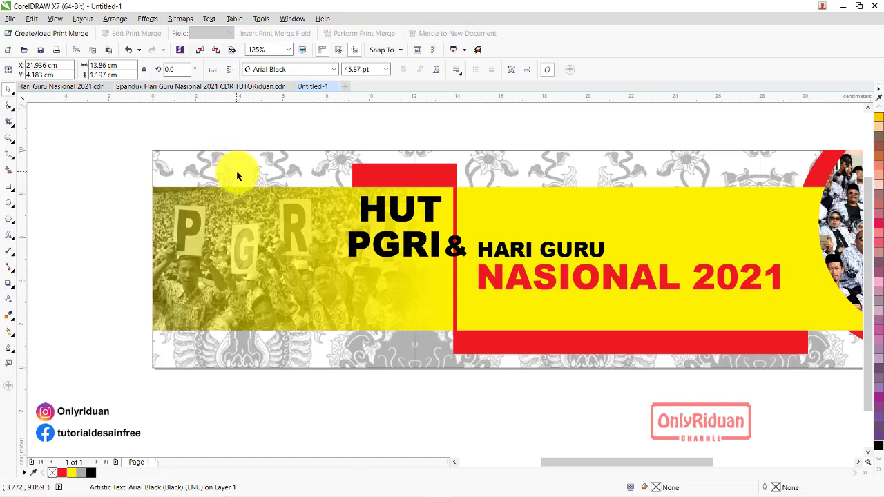
pyautogui.hotkey('ctrl', 'v')
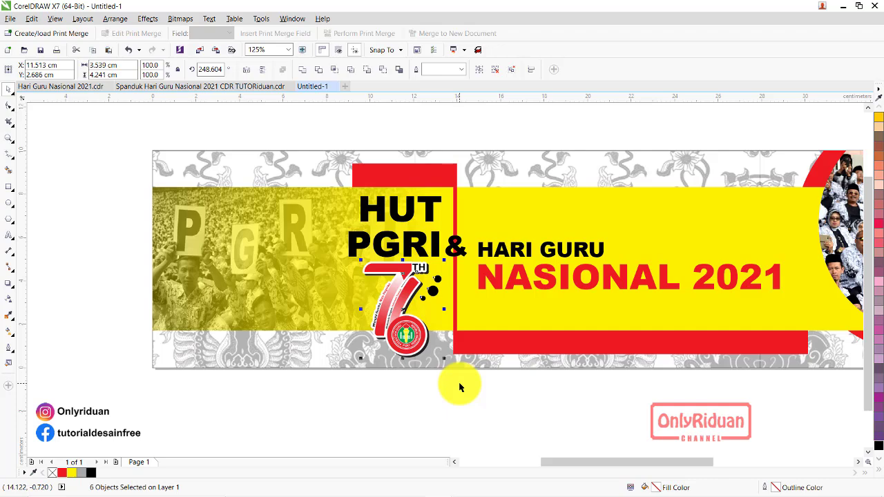
# Step: Duplicate HARI GURU above the banner and retype the copy as SELAMAT
pyautogui.click(509, 253)
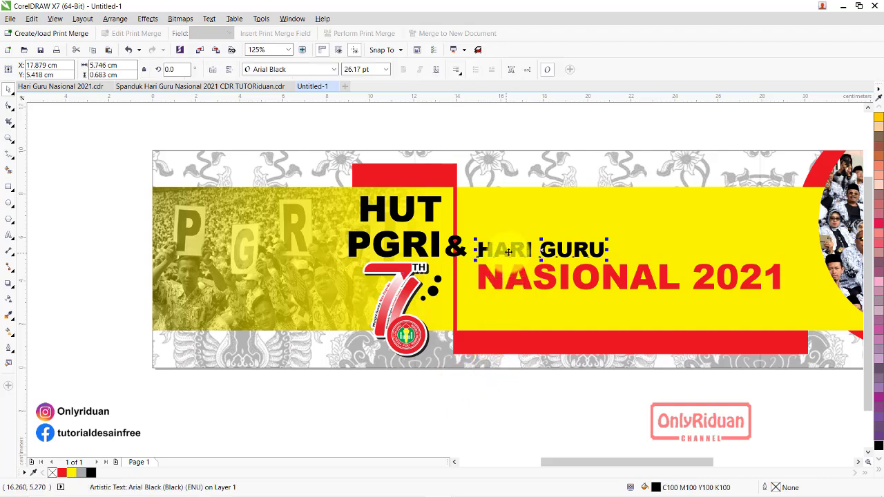
pyautogui.moveTo(527, 253); pyautogui.dragTo(423, 139)
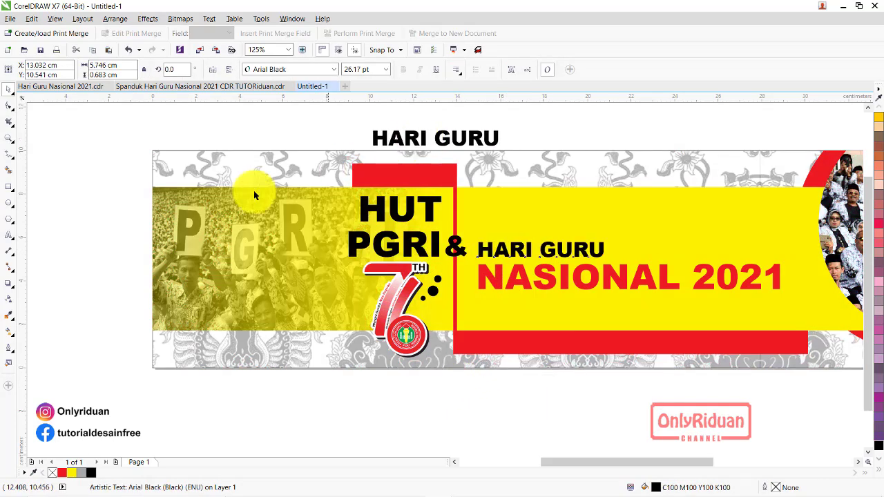
pyautogui.click(8, 239)
pyautogui.press('BackSpace')
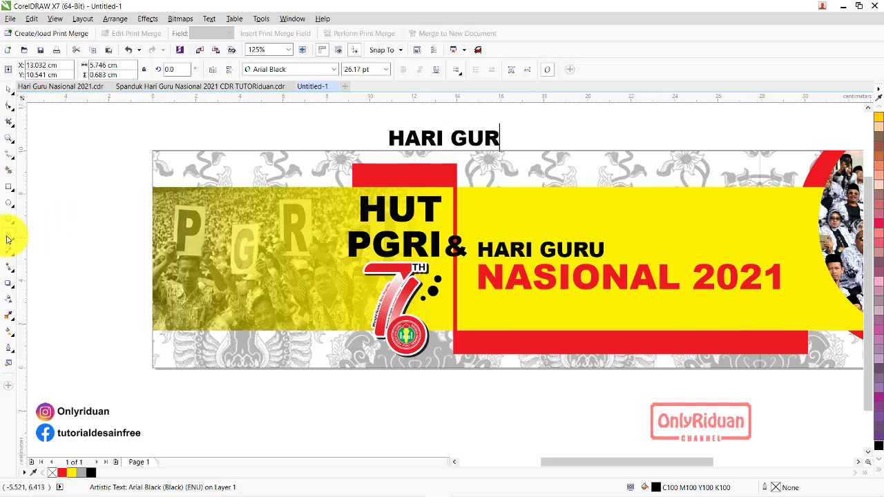
pyautogui.press('BackSpace')
pyautogui.press('BackSpace')
pyautogui.press('BackSpace')
pyautogui.write('LAM')
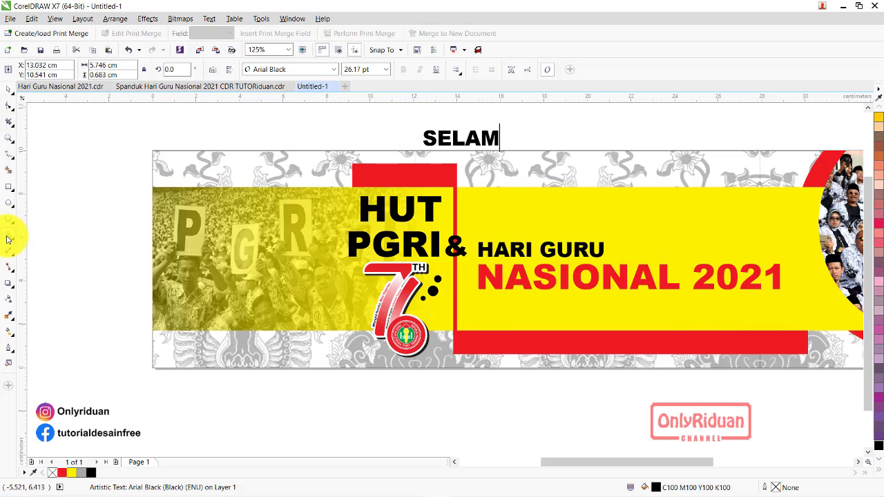
pyautogui.write('AT')
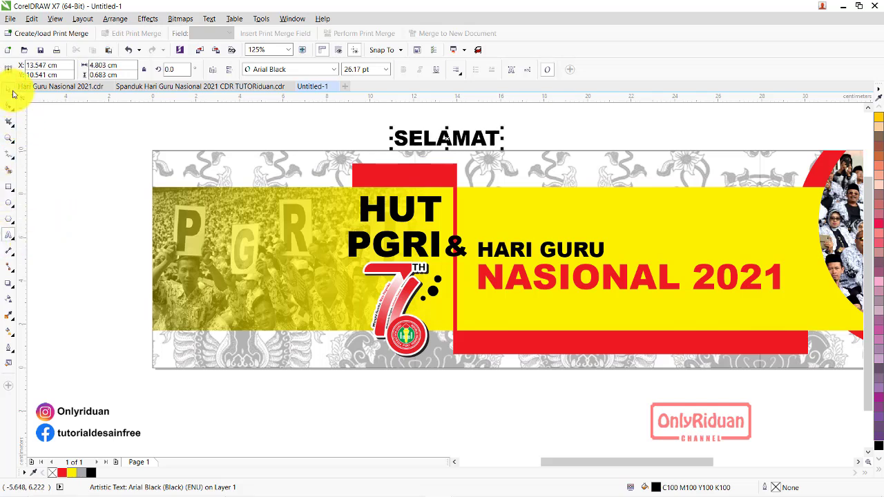
# Step: Set SELAMAT to Arial Bold, move it onto the red box above HUT, colour it white
pyautogui.click(335, 70)
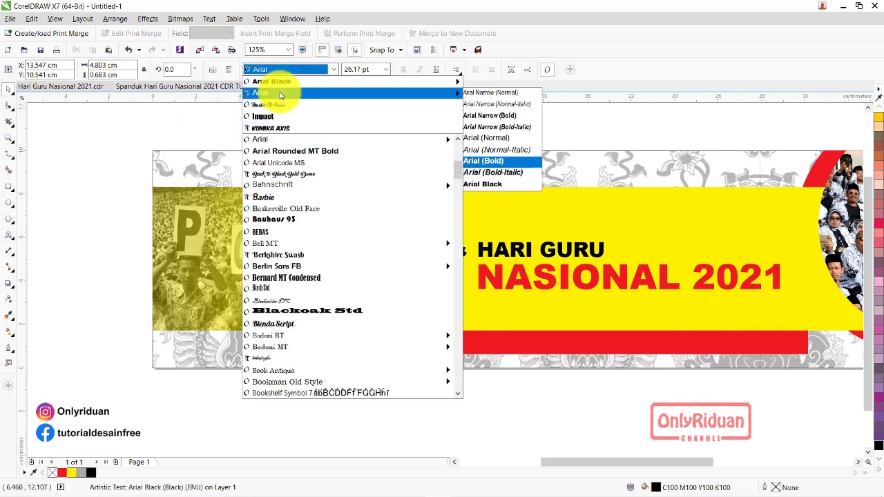
pyautogui.click(484, 158)
pyautogui.click(404, 70)
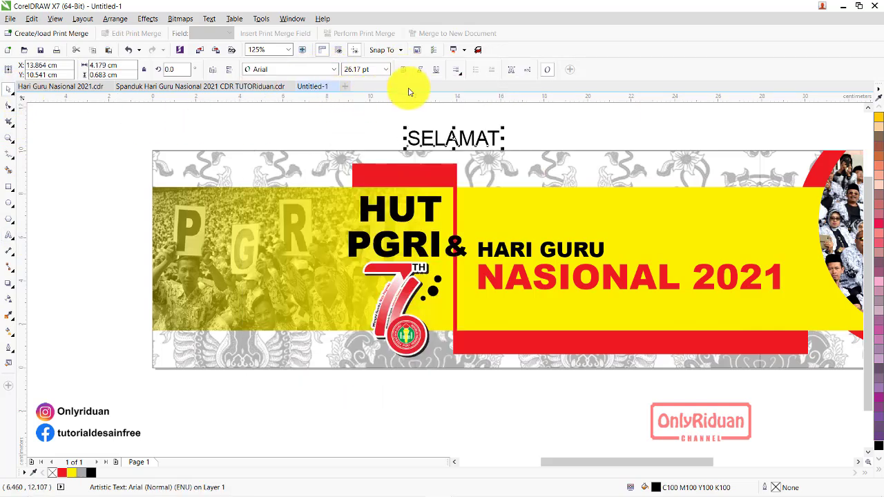
pyautogui.click(405, 70)
pyautogui.moveTo(451, 137); pyautogui.dragTo(402, 176)
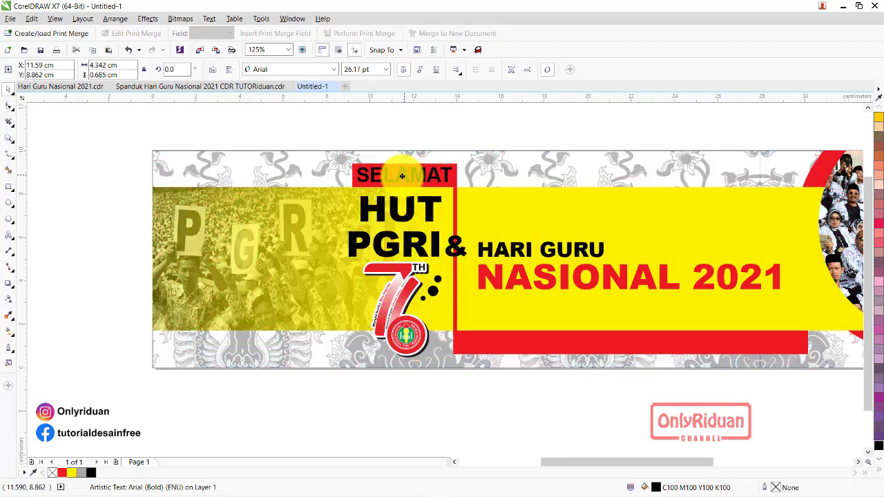
pyautogui.click(879, 472)
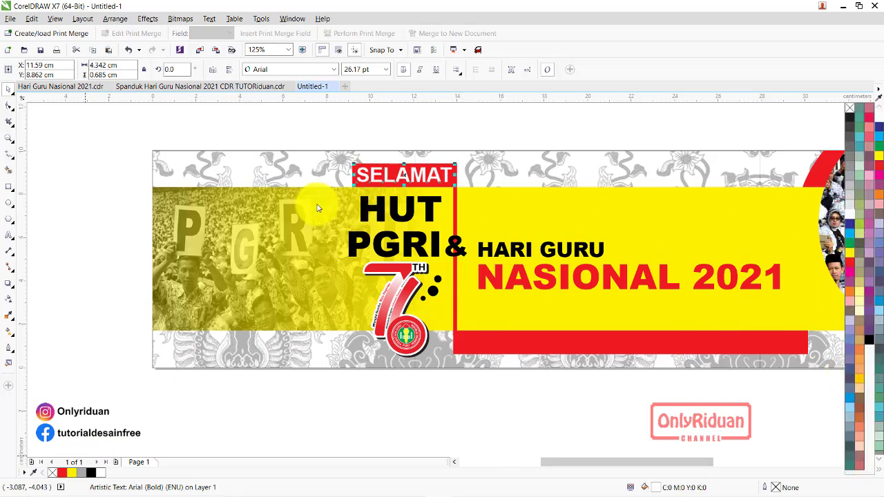
pyautogui.click(212, 90)
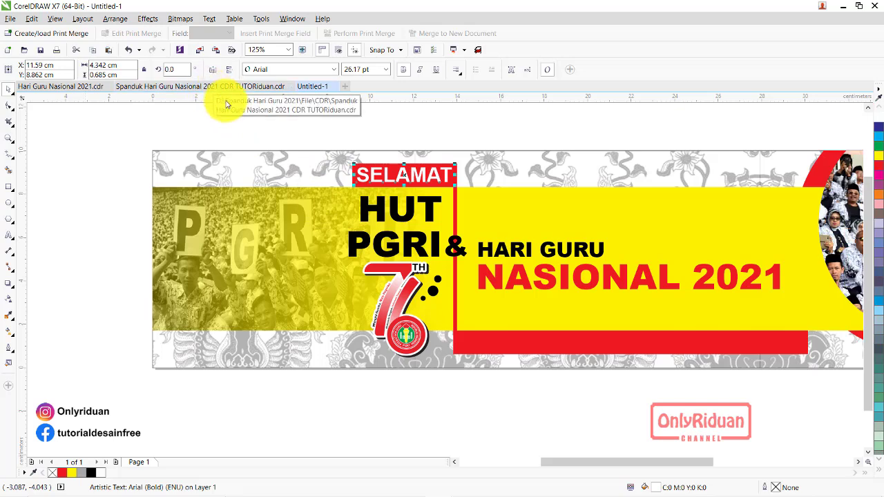
# Step: Copy the two-line BANGKIT GURUKU, MAJU NEGERIKU slogan with its side bar into Untitled-1
pyautogui.click(246, 91)
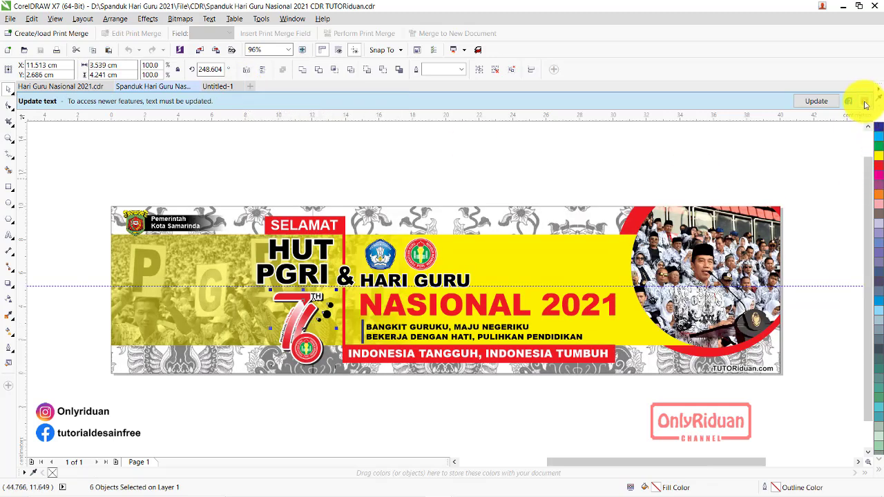
pyautogui.click(867, 105)
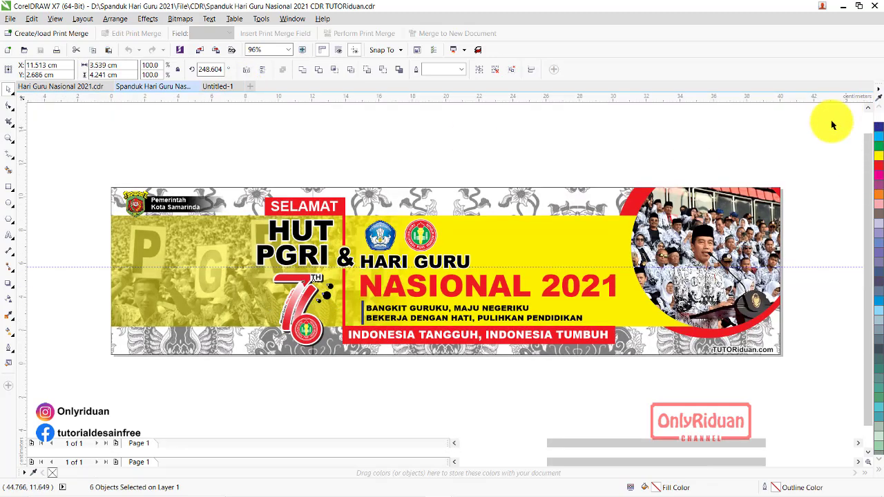
pyautogui.click(517, 381)
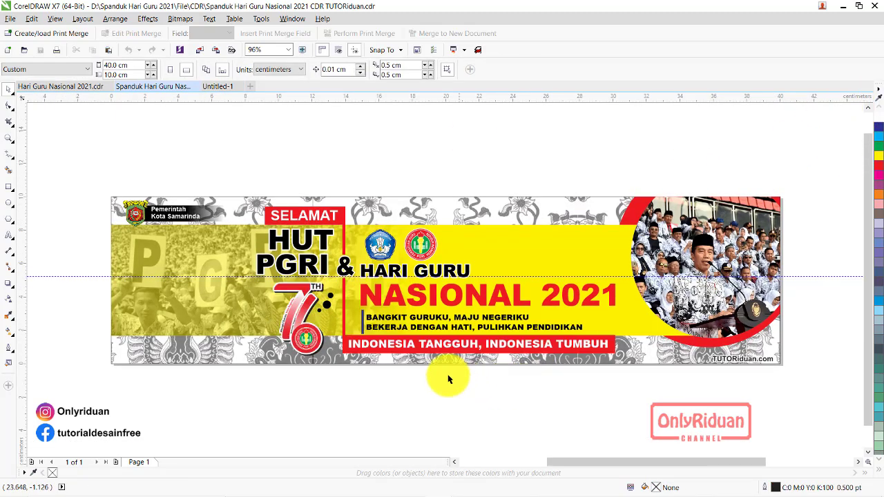
pyautogui.click(444, 328)
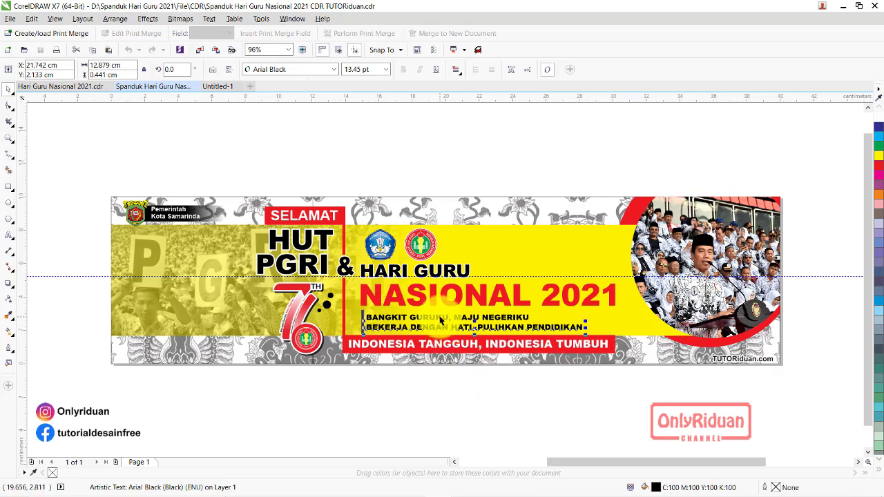
pyautogui.moveTo(595, 378)
pyautogui.mouseDown()
pyautogui.moveTo(413, 335)
pyautogui.moveTo(356, 304)
pyautogui.mouseUp()
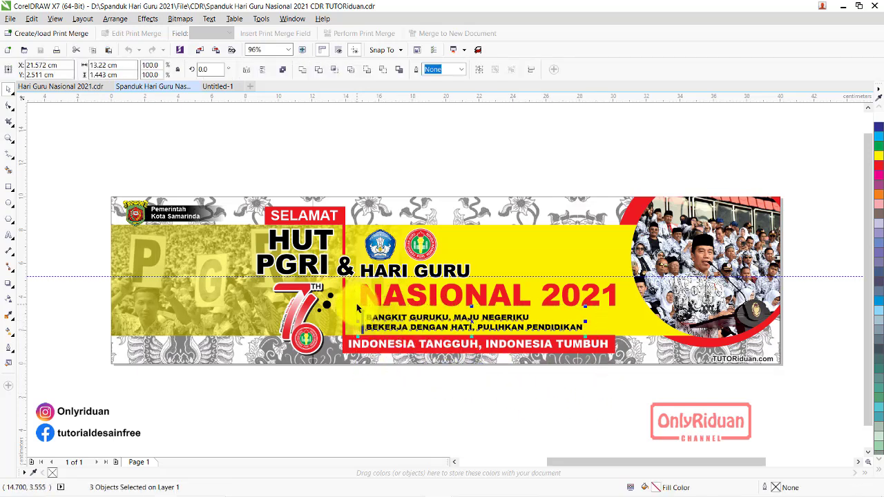
pyautogui.click(217, 87)
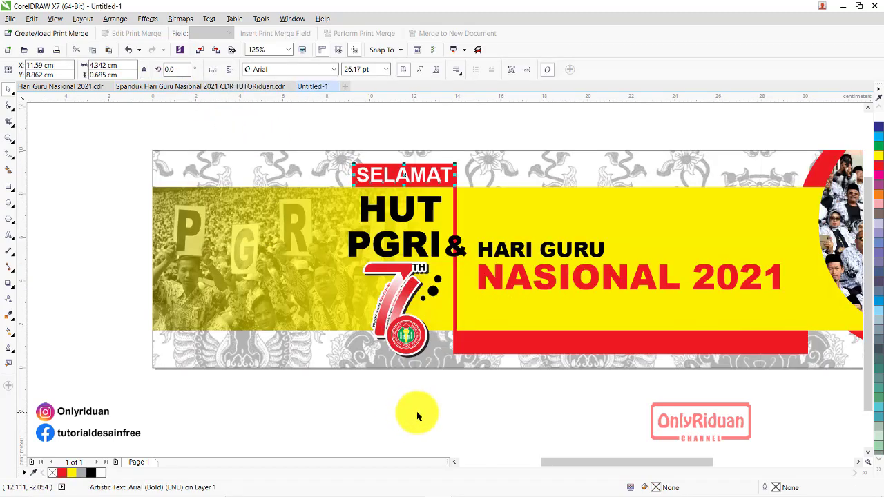
pyautogui.hotkey('ctrl', 'v')
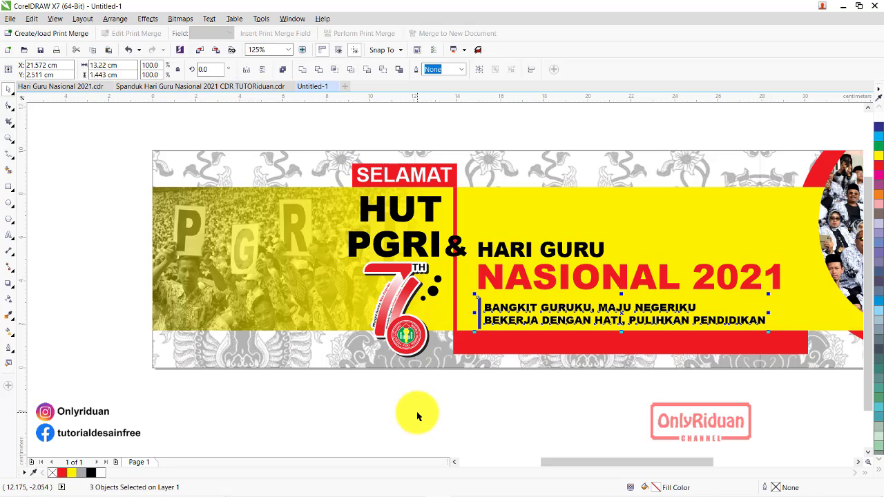
# Step: Copy the two emblem logos from the Spanduk banner and paste them above HARI GURU
pyautogui.click(219, 86)
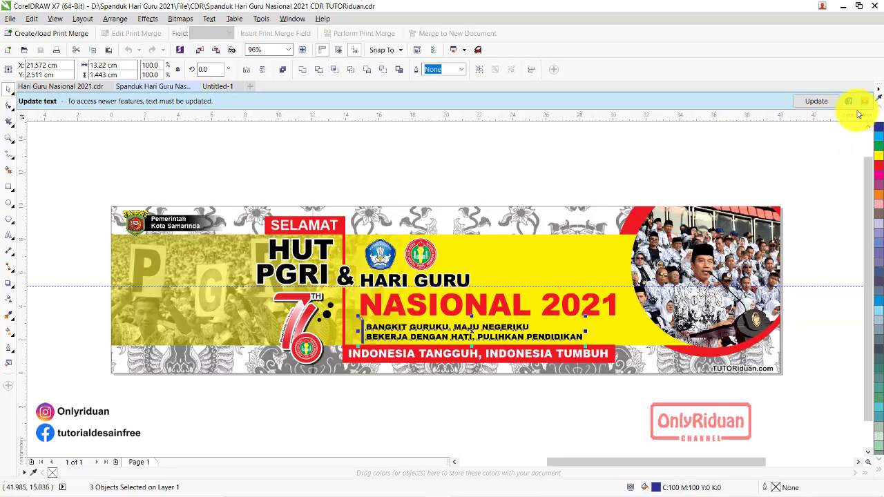
pyautogui.click(864, 101)
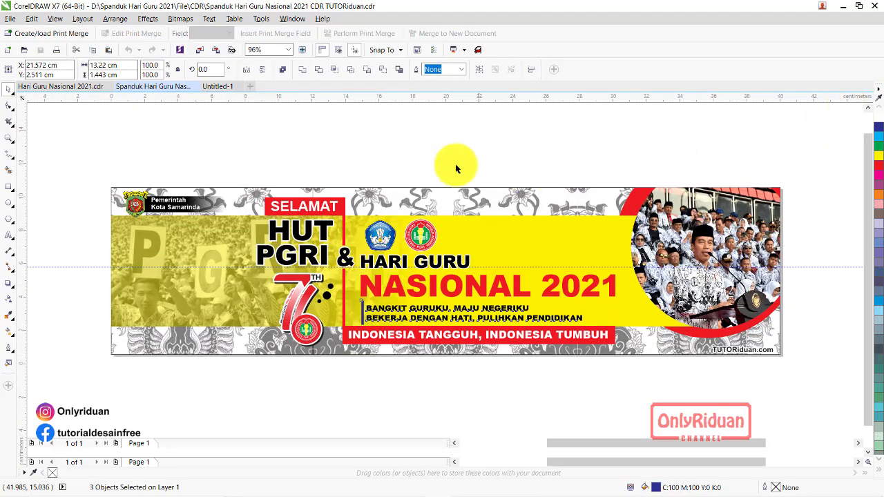
pyautogui.moveTo(355, 163); pyautogui.dragTo(455, 273)
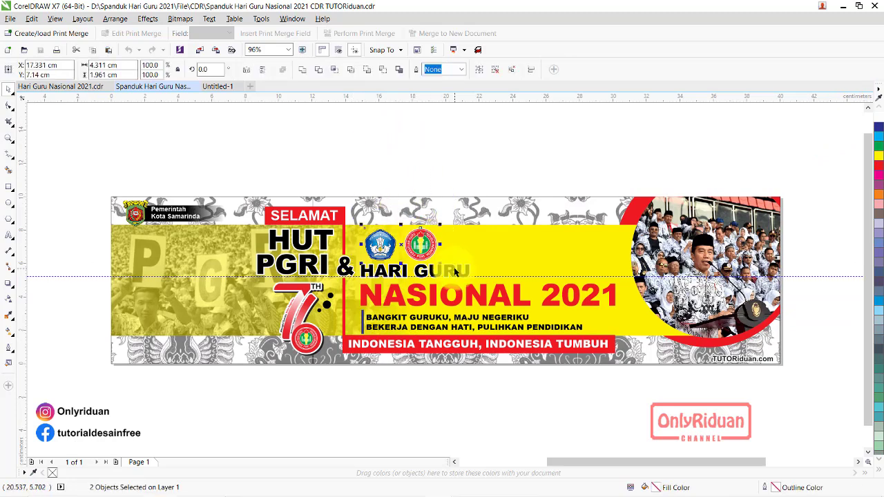
pyautogui.click(215, 86)
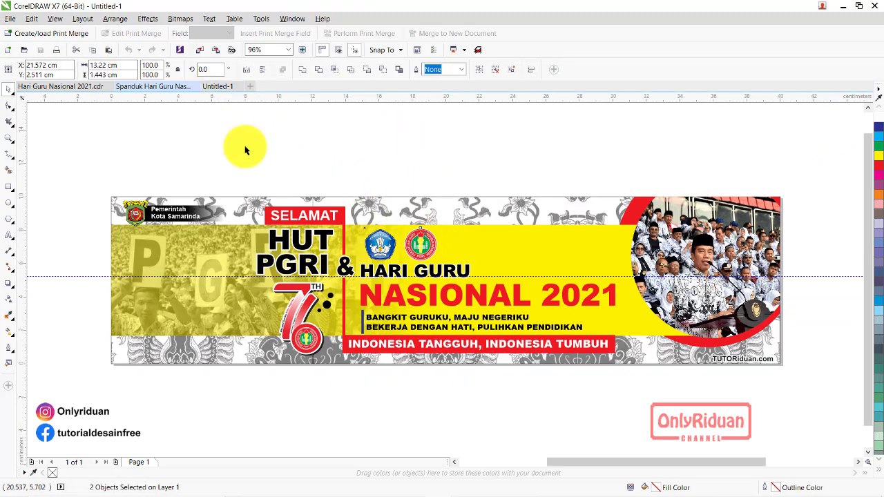
pyautogui.hotkey('ctrl', 'v')
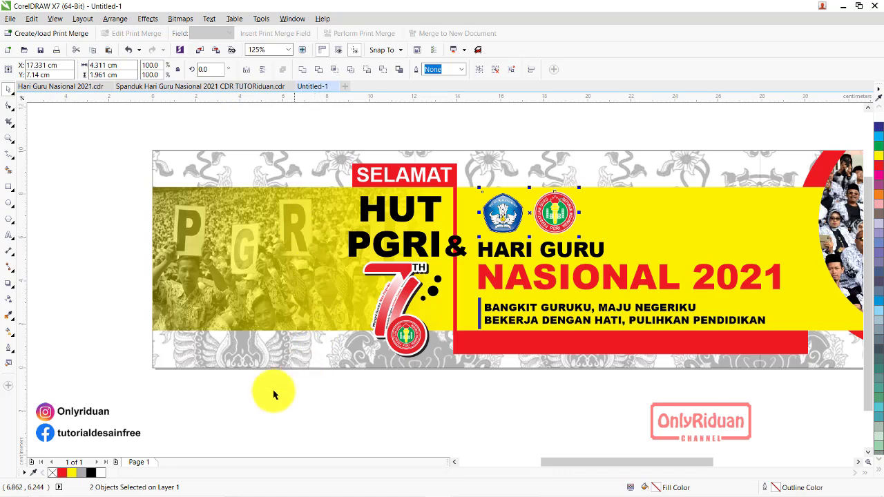
# Step: Draw a black, outline-free 5.503 × 1.291 cm rectangle at the banner's top-left
pyautogui.click(9, 187)
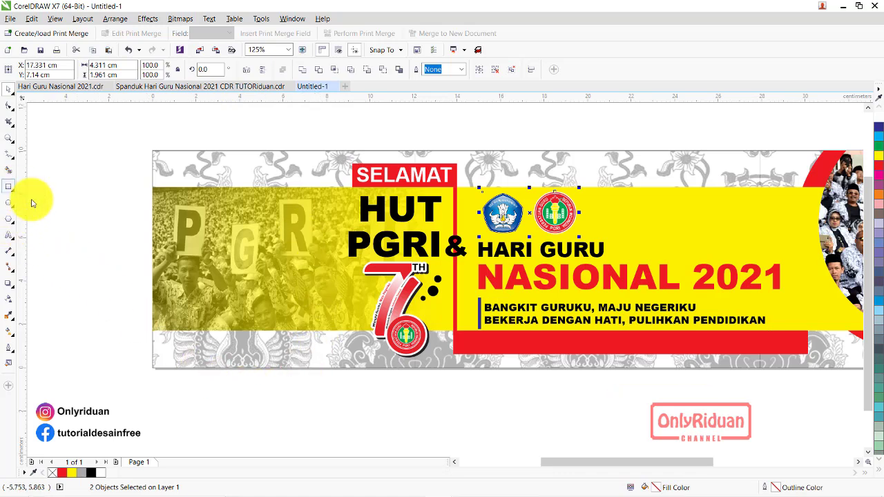
pyautogui.moveTo(196, 160); pyautogui.dragTo(315, 188)
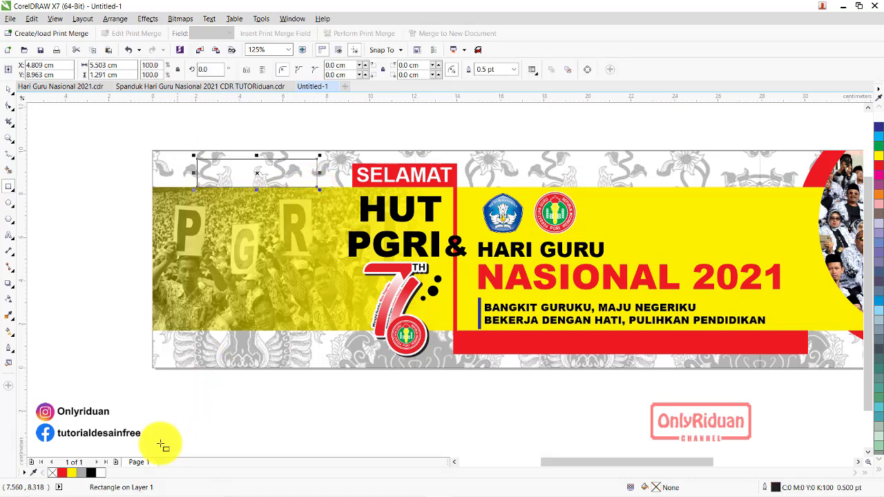
pyautogui.click(91, 473)
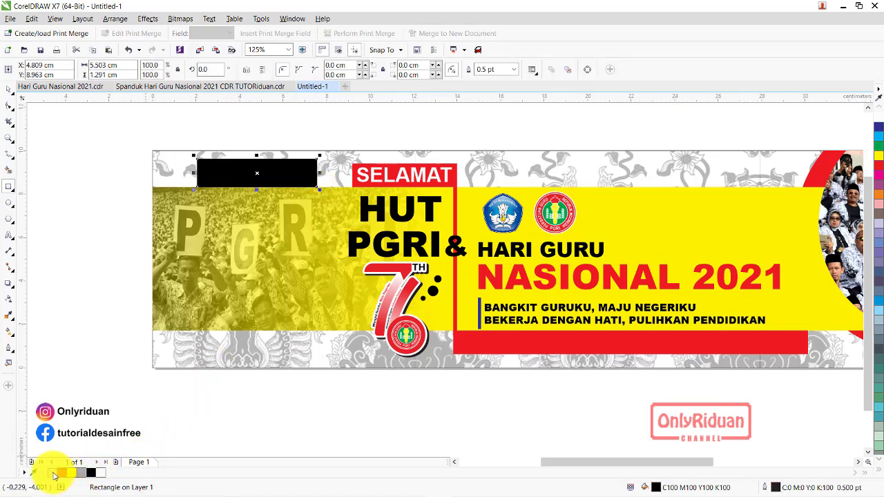
pyautogui.rightClick(53, 473)
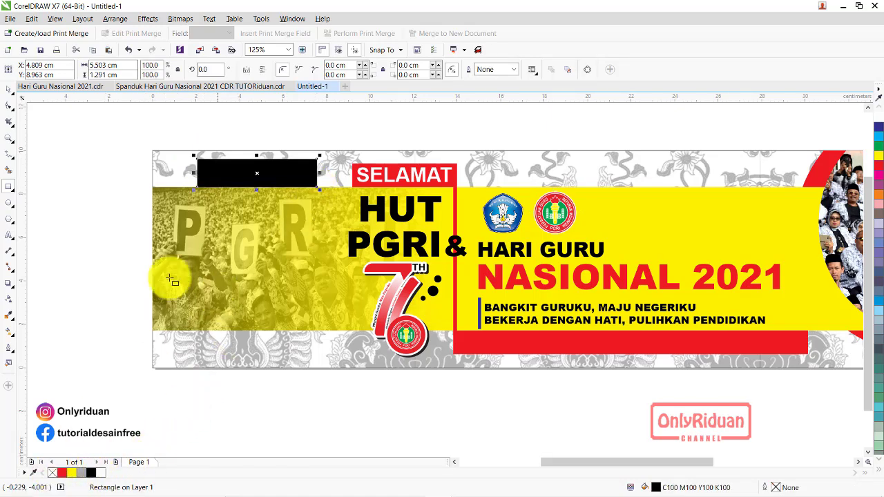
# Step: Apply a linear transparency fading the rectangle from solid black to clear on the right
pyautogui.click(11, 302)
pyautogui.moveTo(239, 172); pyautogui.dragTo(315, 174)
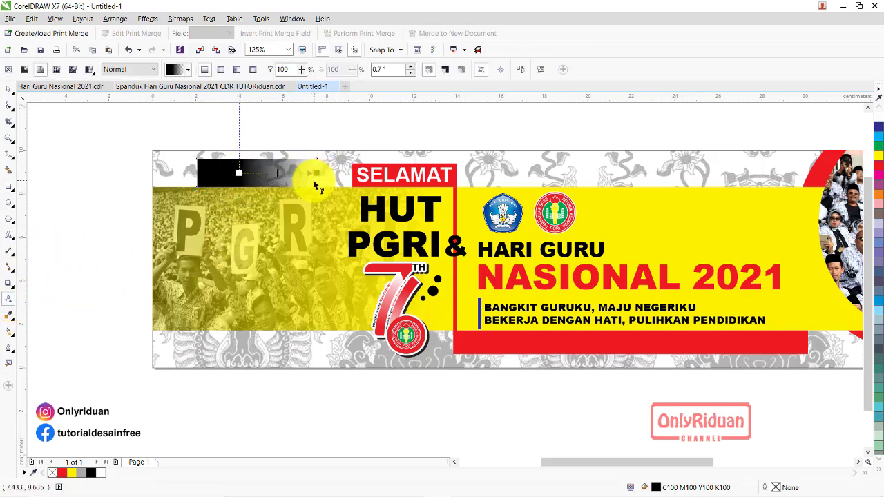
pyautogui.moveTo(238, 173); pyautogui.dragTo(274, 174)
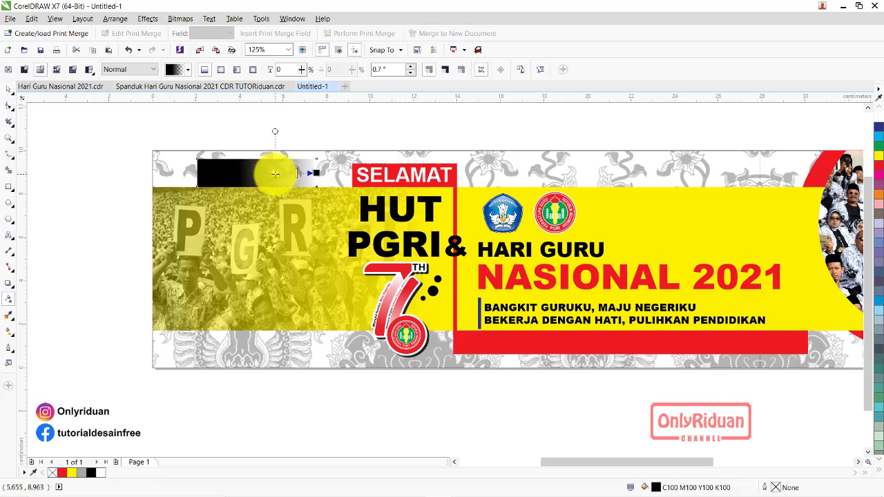
pyautogui.click(9, 89)
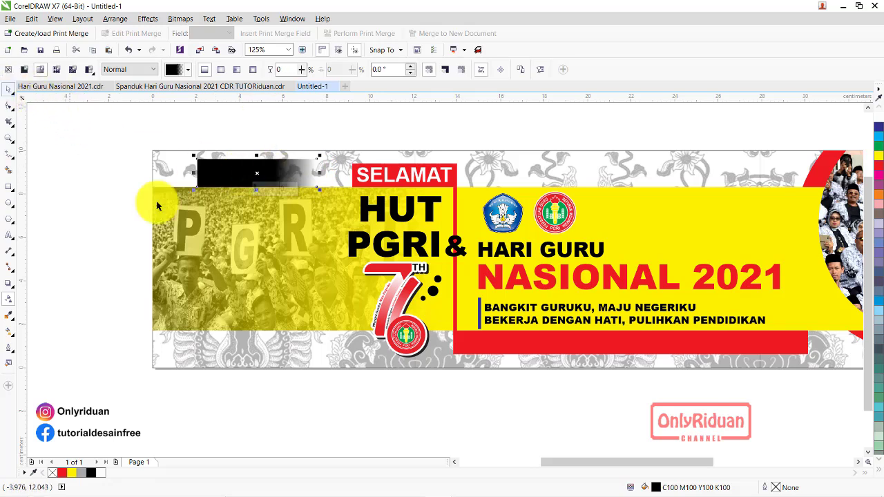
pyautogui.click(9, 235)
pyautogui.click(222, 244)
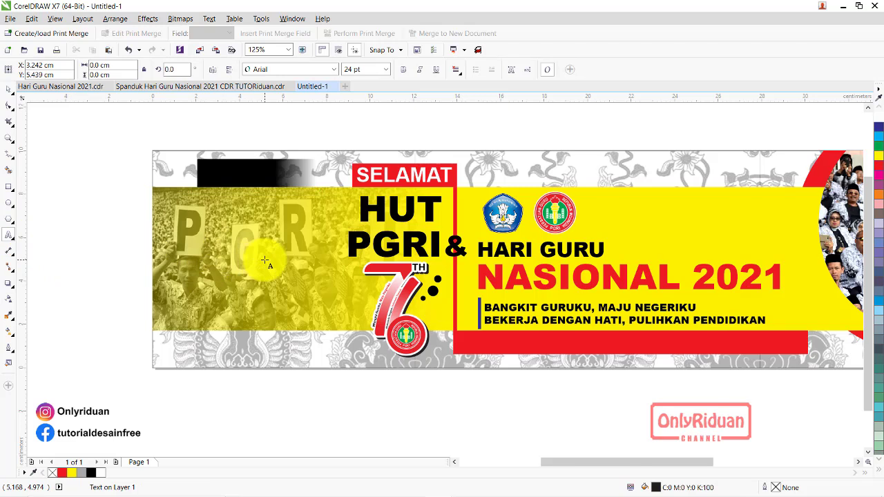
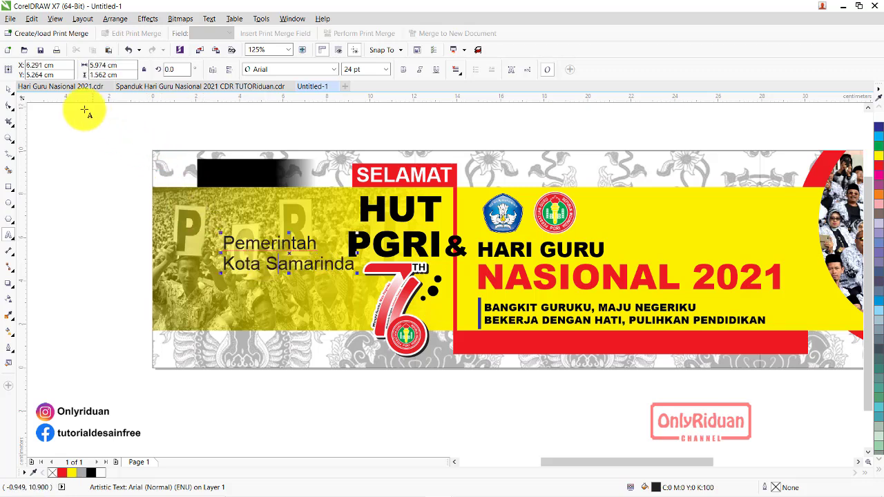
# Step: Make the Pemerintah Kota Samarinda text bold, about half size, and place it on the black strip
pyautogui.click(9, 88)
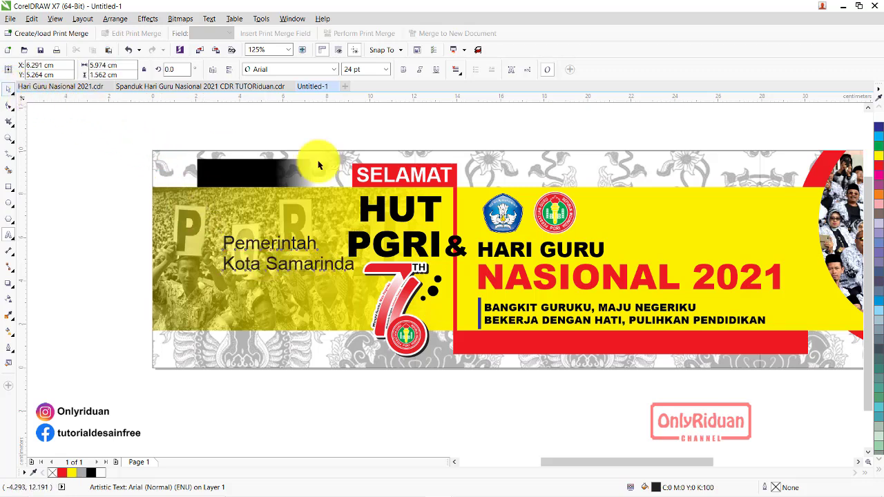
pyautogui.click(403, 69)
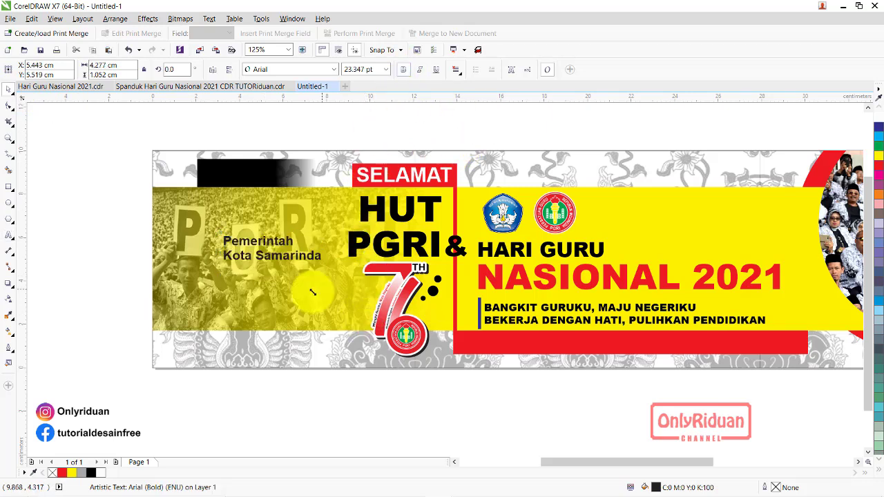
pyautogui.moveTo(367, 274); pyautogui.dragTo(294, 295)
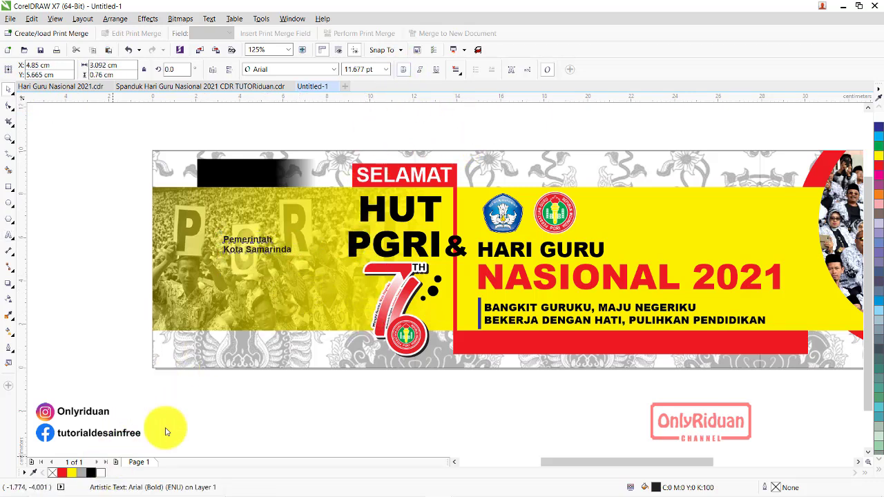
pyautogui.moveTo(104, 472)
pyautogui.mouseDown()
pyautogui.moveTo(257, 248)
pyautogui.moveTo(245, 173)
pyautogui.moveTo(257, 181)
pyautogui.mouseUp()
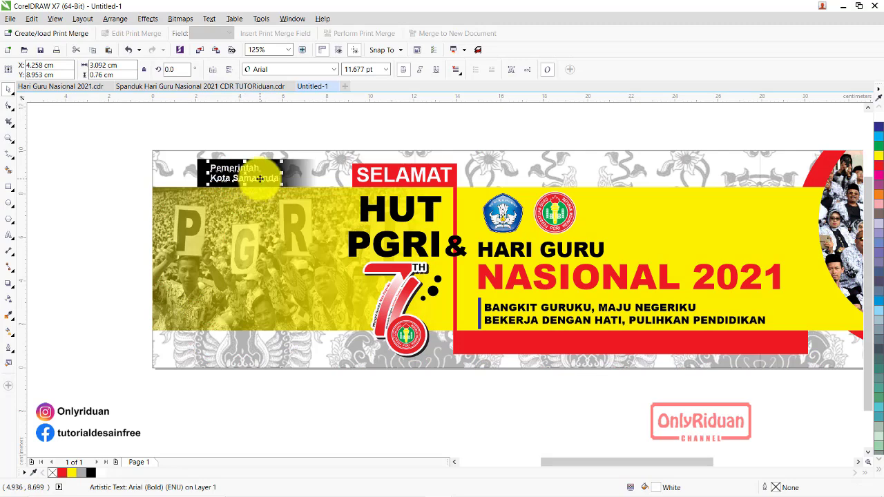
# Step: Shorten the black strip slightly and nudge the Pemerintah Kota Samarinda text up within it
pyautogui.scroll(2, 259, 178)
pyautogui.click(332, 181)
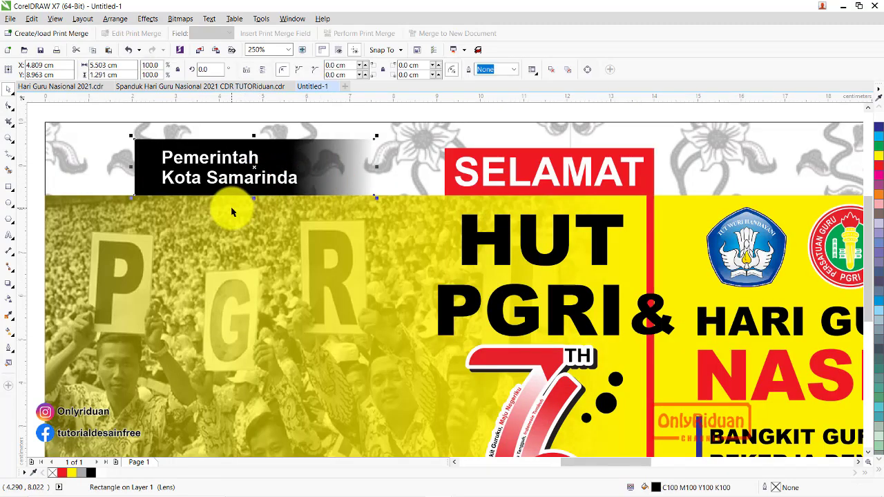
pyautogui.moveTo(254, 198); pyautogui.dragTo(261, 191)
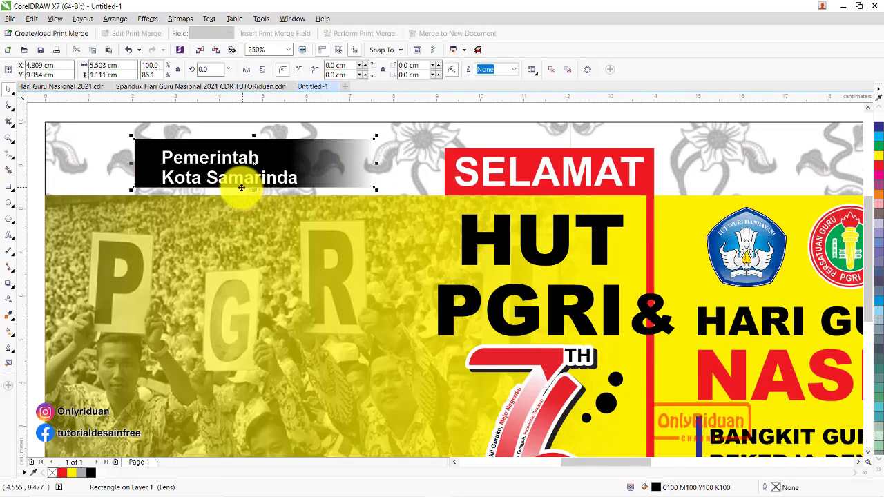
pyautogui.click(228, 192)
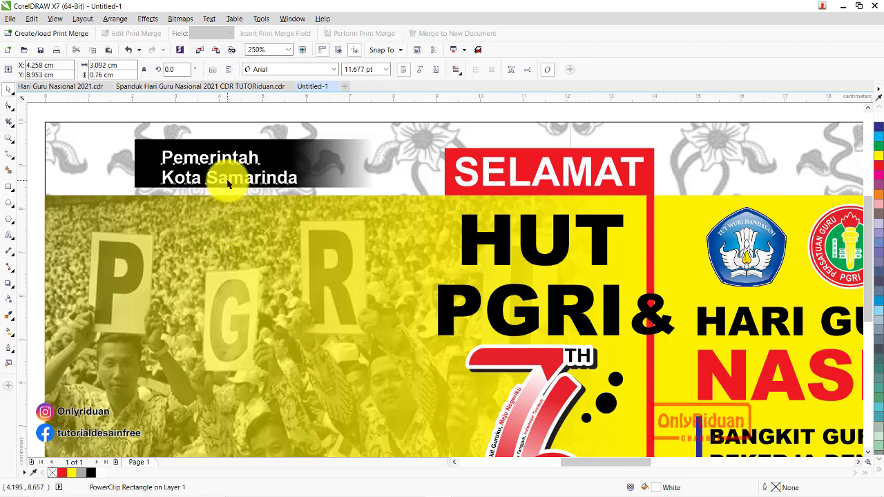
pyautogui.press('Up')
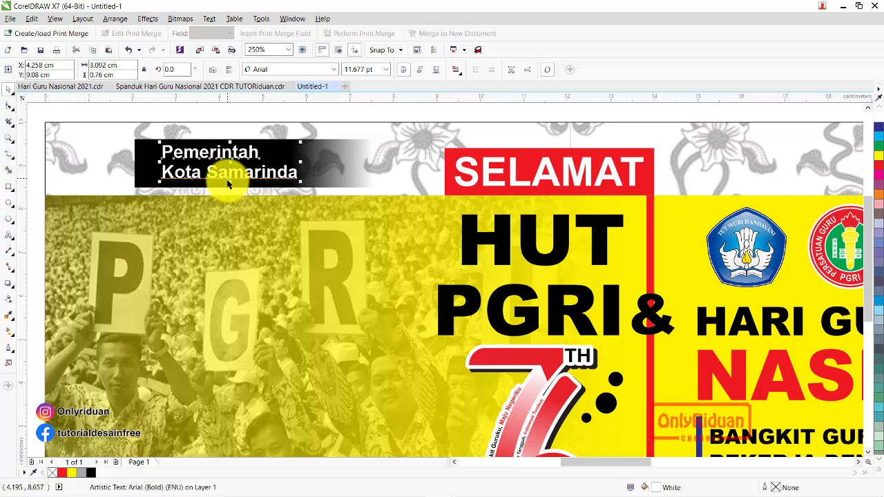
pyautogui.scroll(-1, 298, 209)
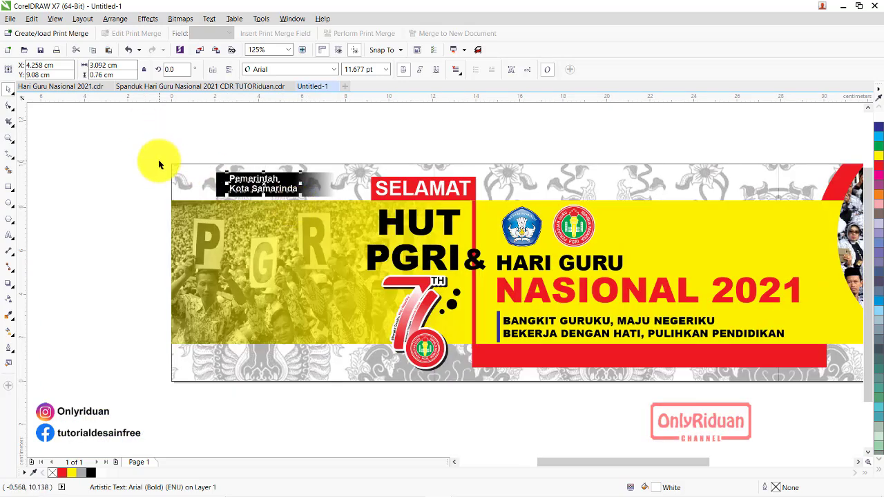
# Step: Bring the Samarinda emblem from the Spanduk document into Untitled-1, placed left of the Pemerintah Kota Samarinda text
pyautogui.click(166, 87)
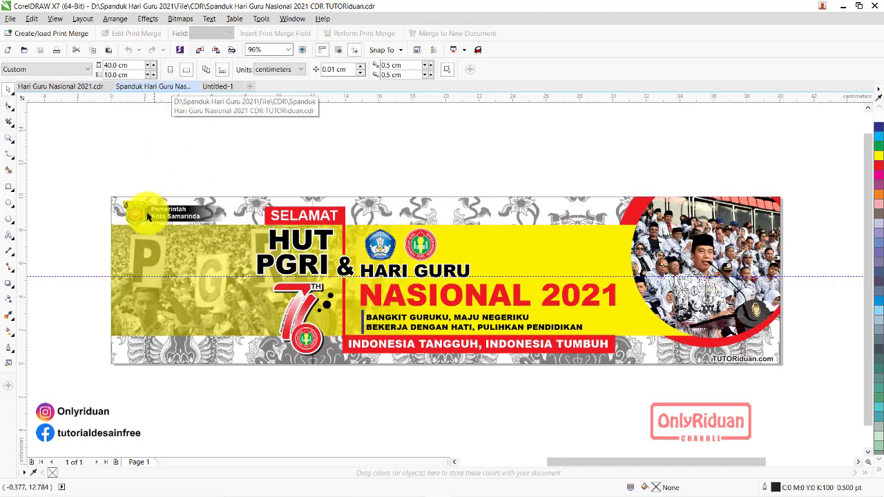
pyautogui.click(137, 219)
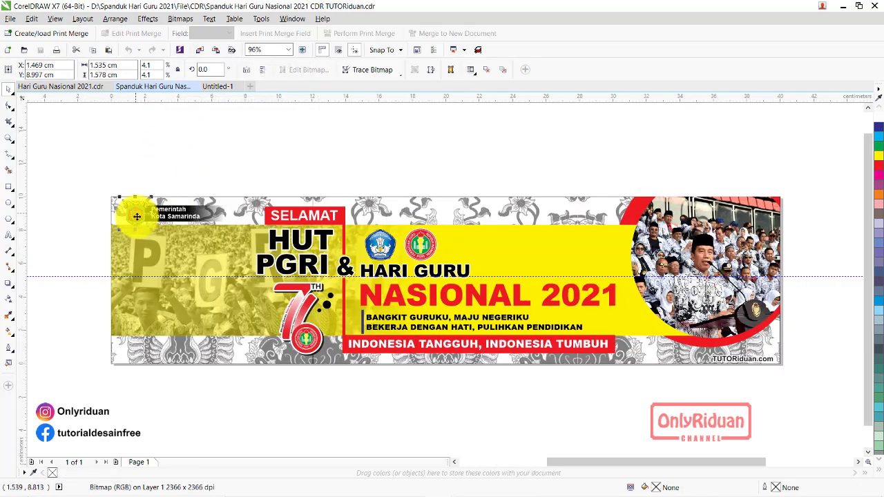
pyautogui.click(215, 86)
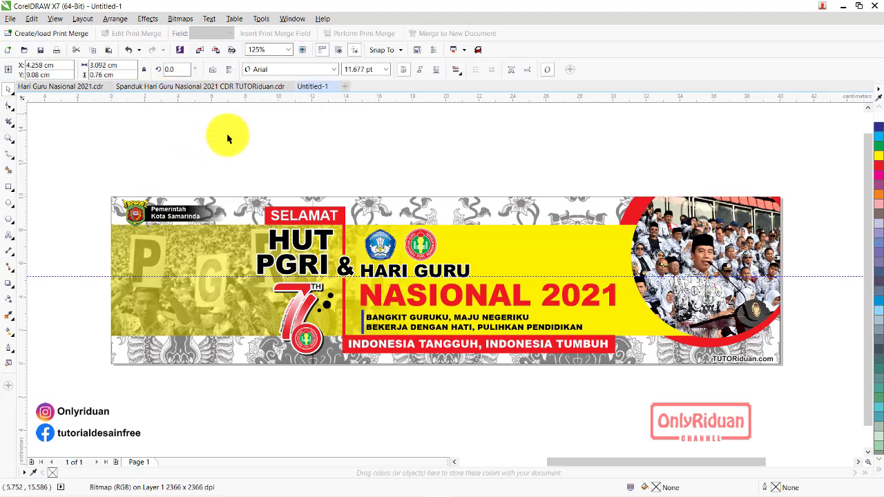
pyautogui.hotkey('ctrl', 'v')
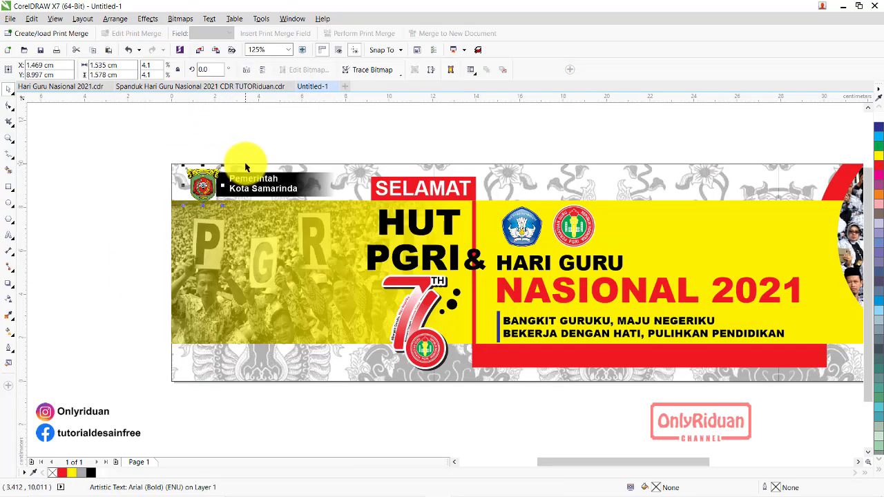
pyautogui.moveTo(241, 161); pyautogui.dragTo(211, 195)
pyautogui.scroll(1, 219, 197)
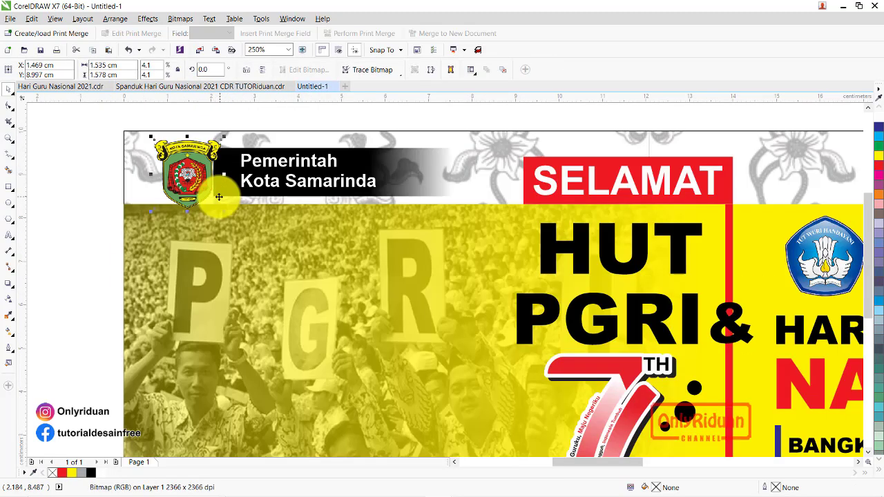
pyautogui.press('Right')
pyautogui.press('Right')
pyautogui.press('Right')
pyautogui.press('Right')
pyautogui.press('Right')
pyautogui.press('Right')
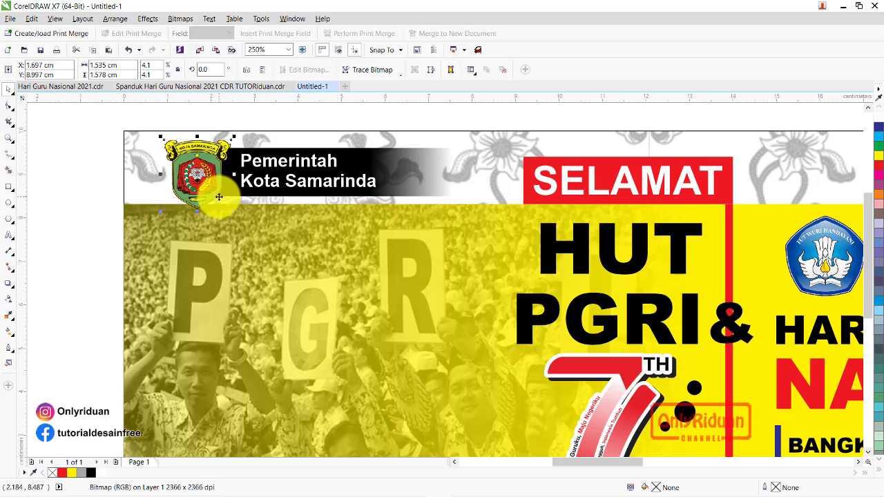
pyautogui.press('Right')
pyautogui.press('Right')
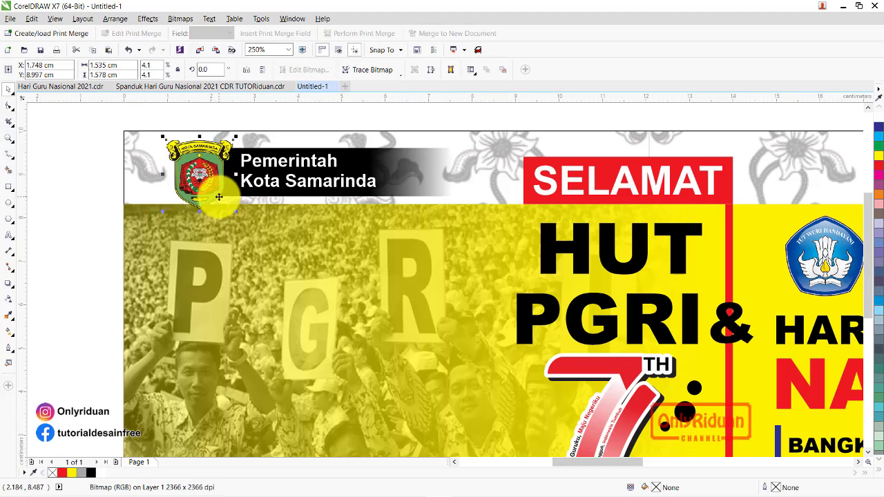
# Step: Copy the INDONESIA TANGGUH, INDONESIA TUMBUH text from the Spanduk document and paste it into Untitled-1
pyautogui.click(89, 224)
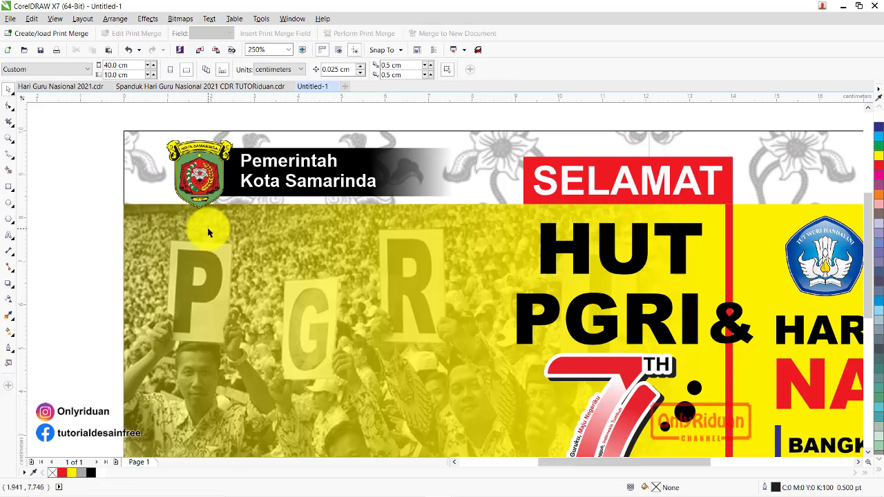
pyautogui.scroll(-4, 199, 231)
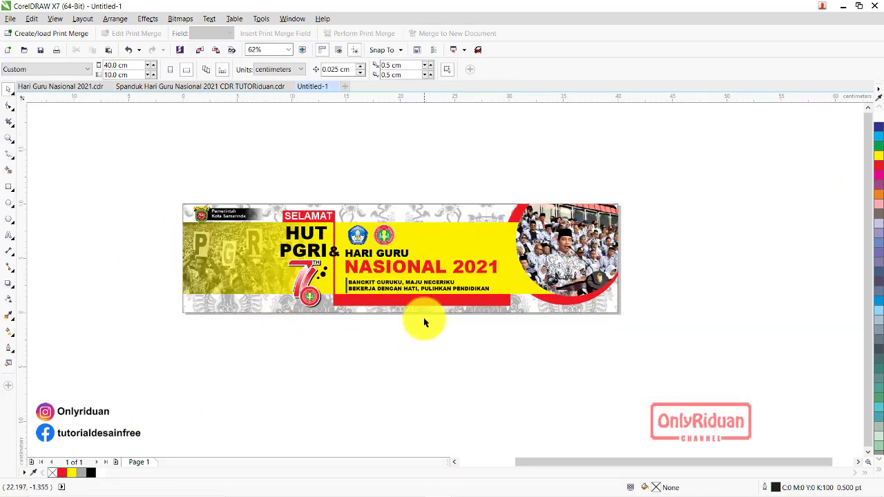
pyautogui.click(240, 91)
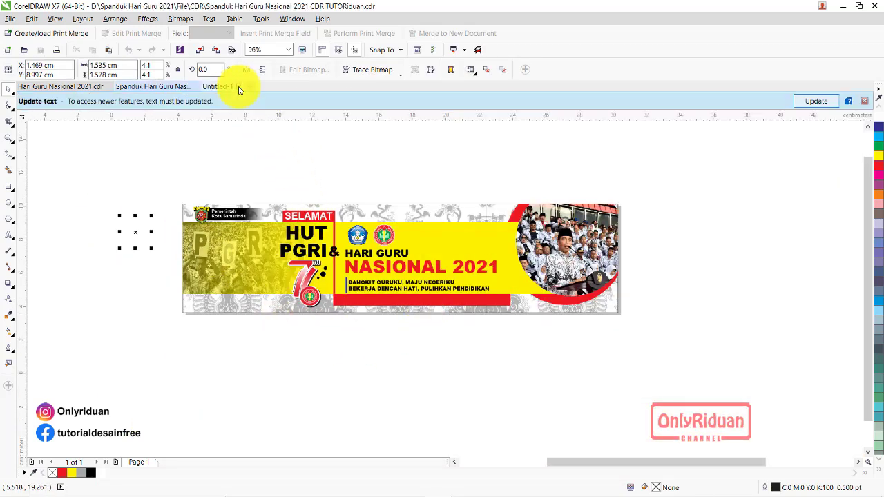
pyautogui.click(870, 105)
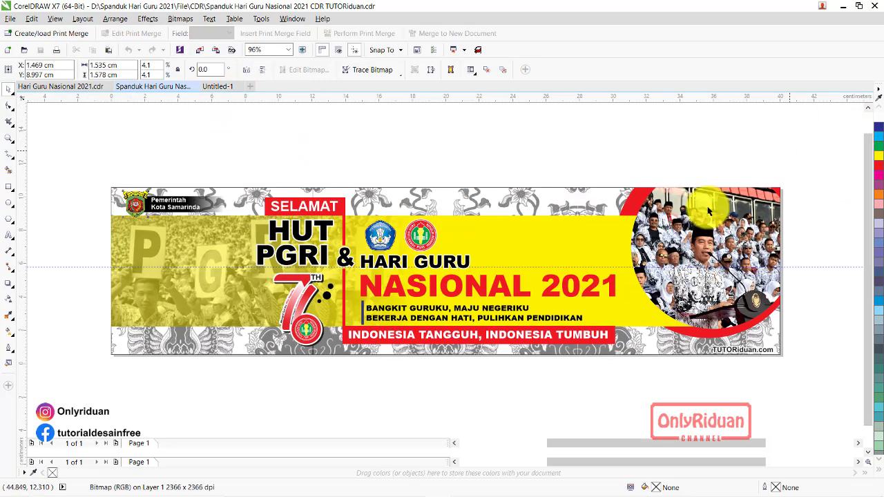
pyautogui.click(504, 342)
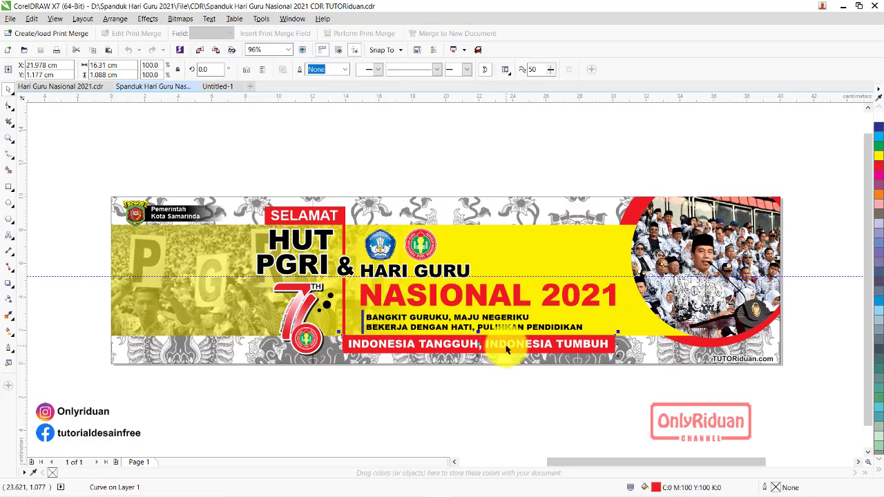
pyautogui.click(506, 350)
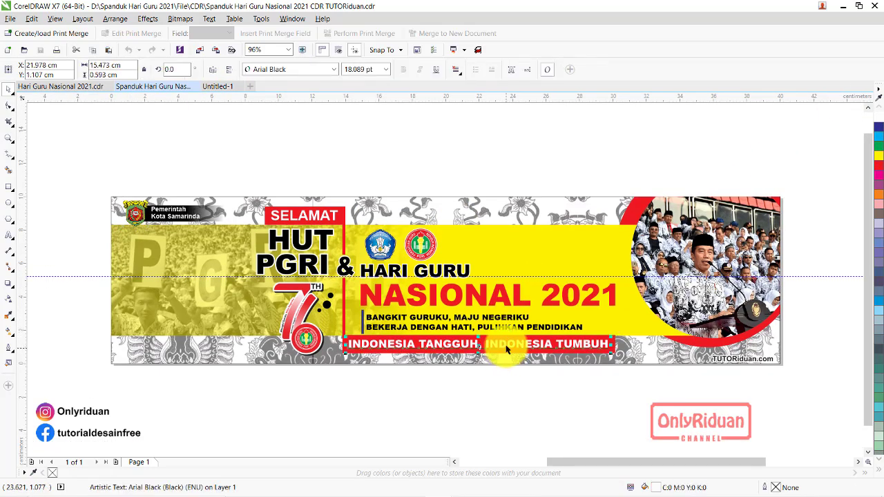
pyautogui.click(216, 86)
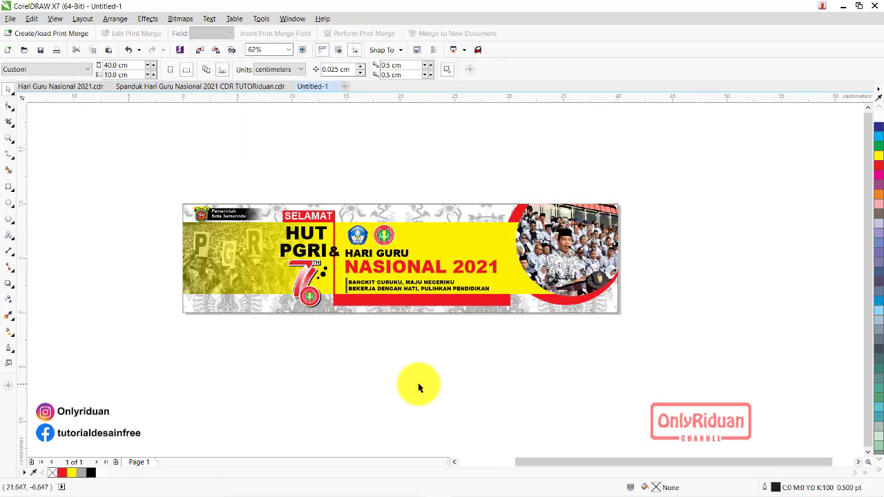
pyautogui.write('INDONESIA TANGGUH, INDONESIA TUMBUH')
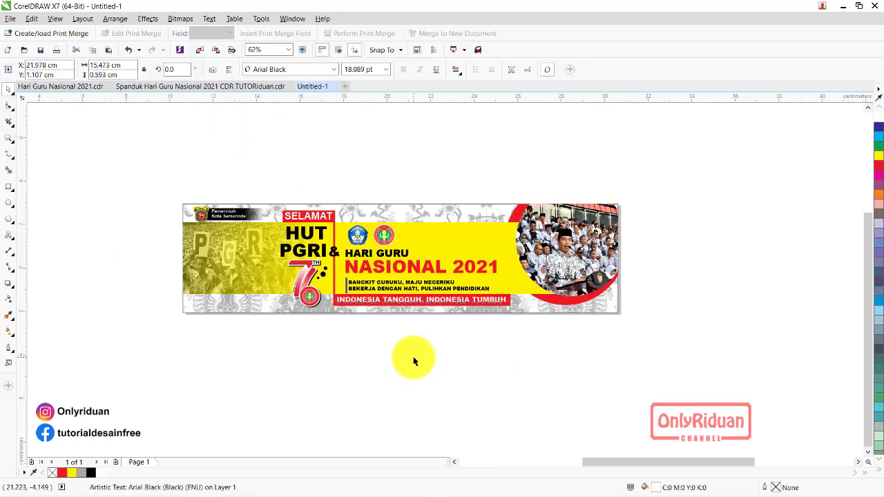
pyautogui.scroll(2, 414, 361)
pyautogui.scroll(-2, 415, 362)
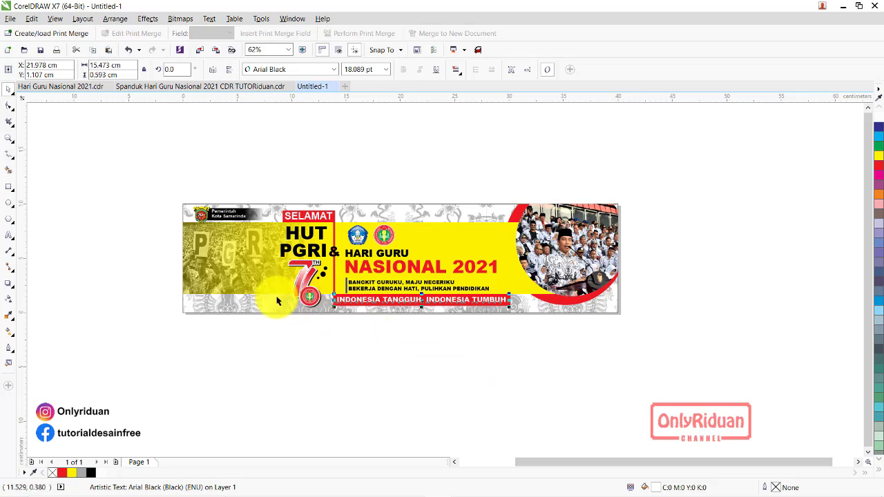
# Step: Copy the two officials' photo and captions from Hari Guru Nasional 2021 and paste them onto the banner
pyautogui.click(178, 87)
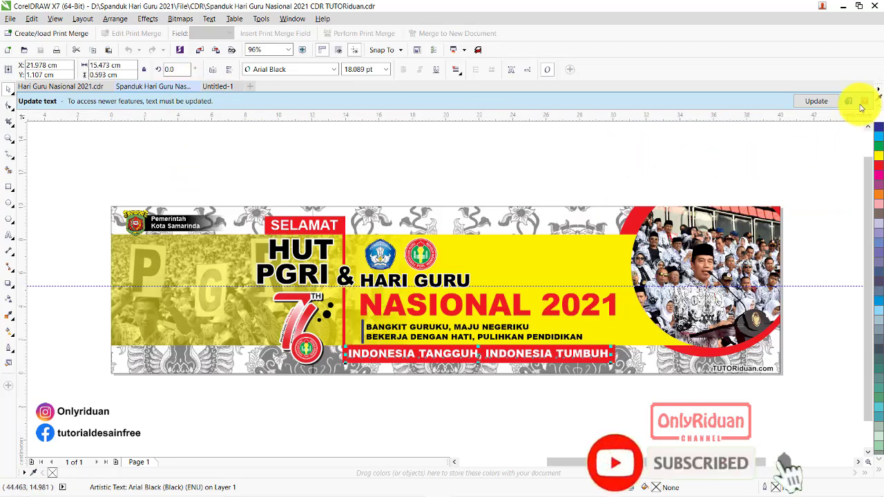
pyautogui.click(864, 101)
pyautogui.click(65, 86)
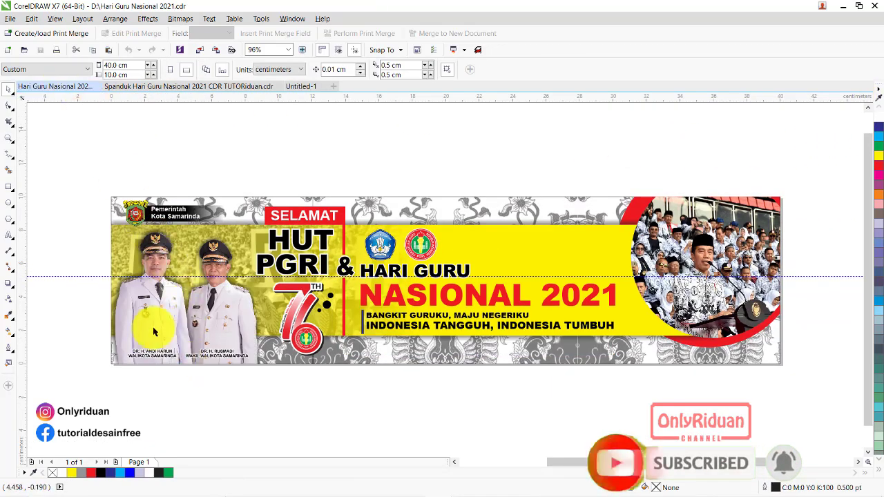
pyautogui.click(190, 343)
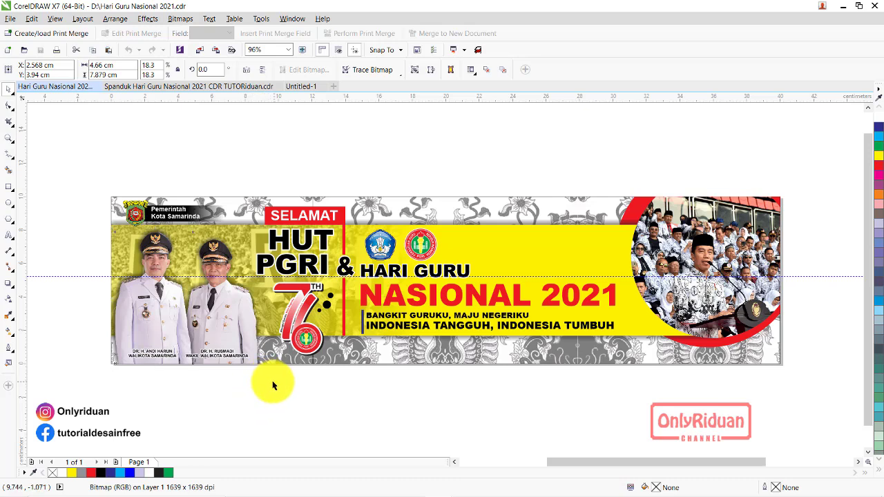
pyautogui.moveTo(273, 383); pyautogui.dragTo(72, 230)
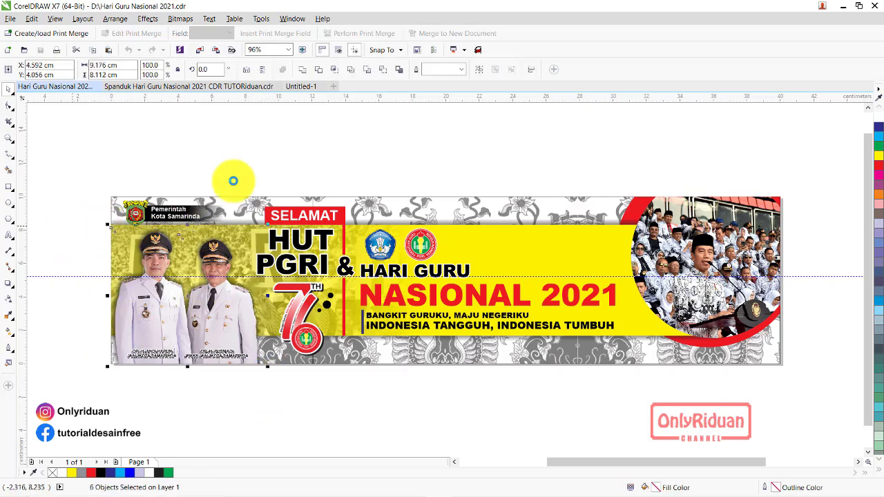
pyautogui.click(299, 86)
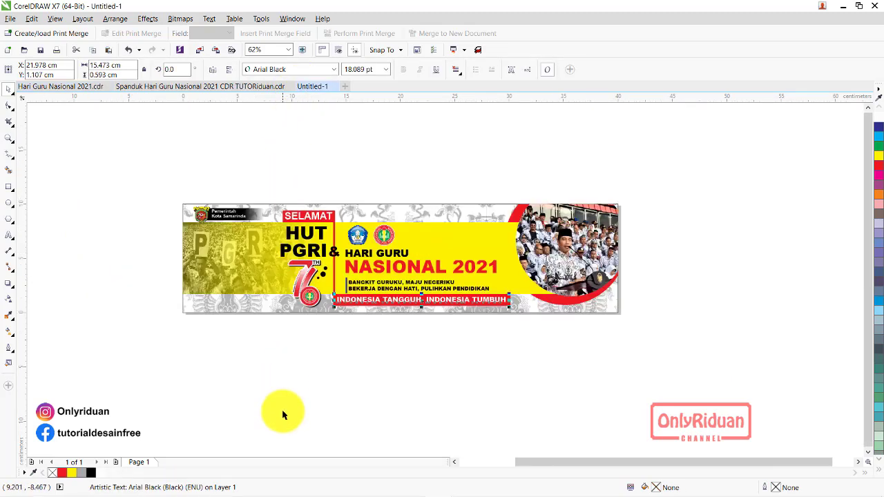
pyautogui.hotkey('ctrl', 'v')
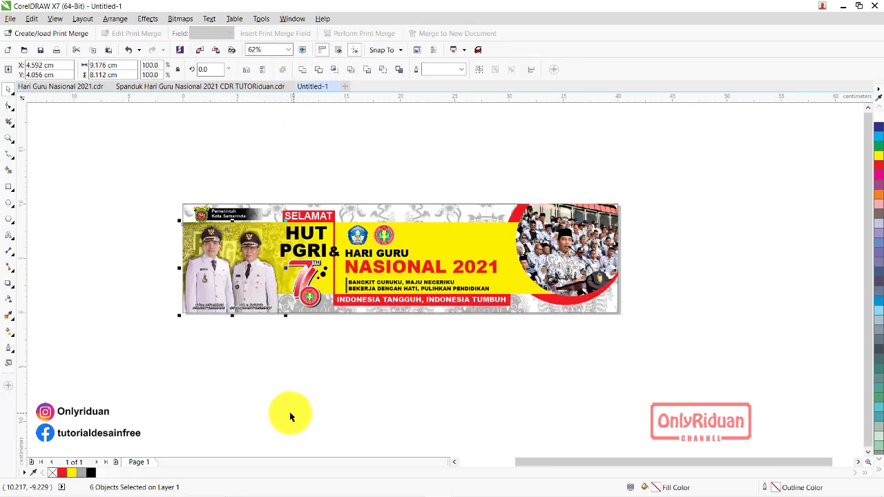
pyautogui.click(9, 137)
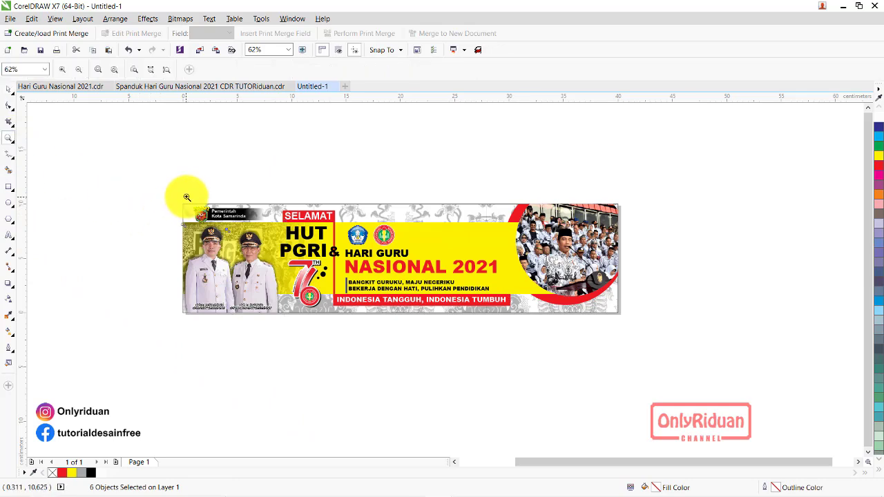
# Step: Zoom in to about 216% on the HUT PGRI & heading
pyautogui.moveTo(175, 191); pyautogui.dragTo(621, 327)
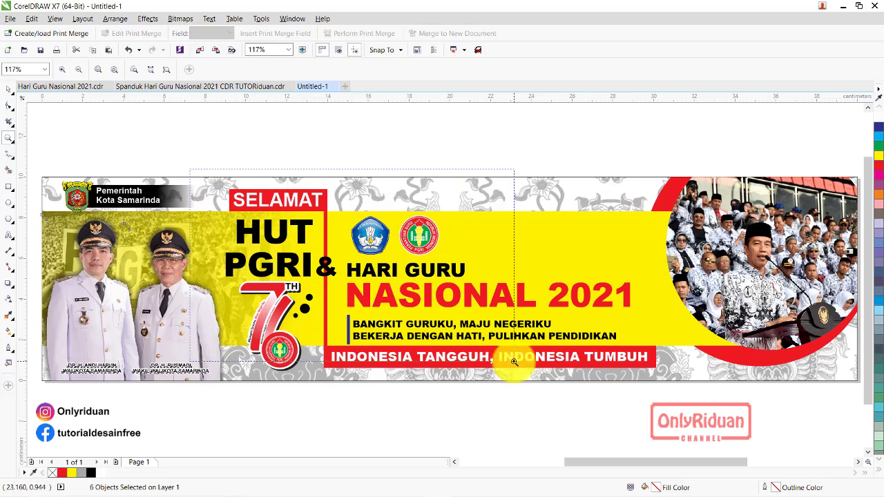
pyautogui.click(374, 297)
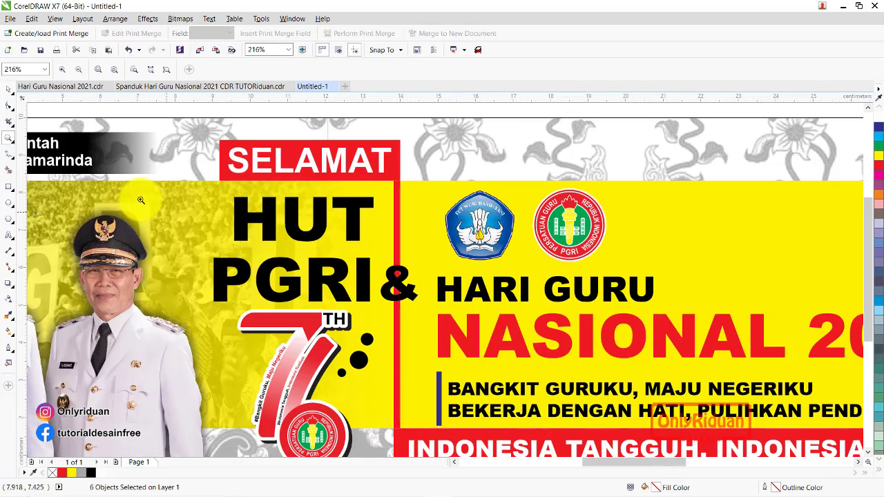
pyautogui.click(8, 89)
pyautogui.click(155, 110)
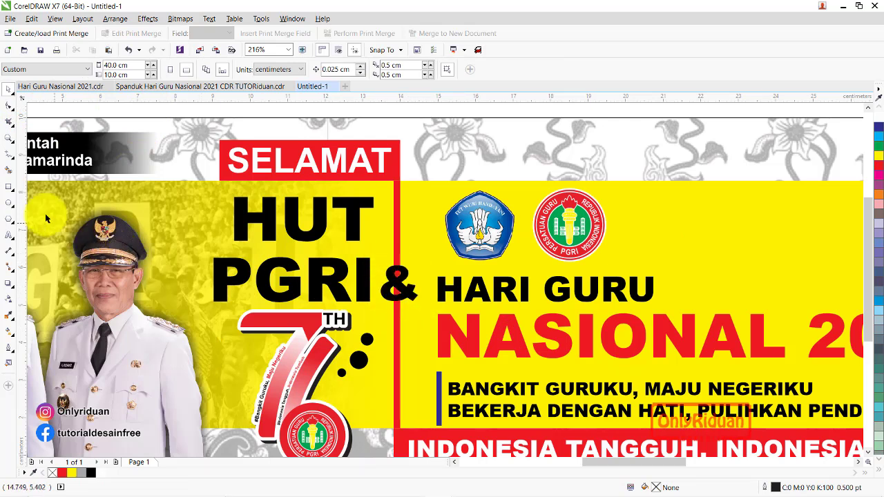
# Step: Draw a rectangle around the & sign and select the HUT PGRI text
pyautogui.click(9, 186)
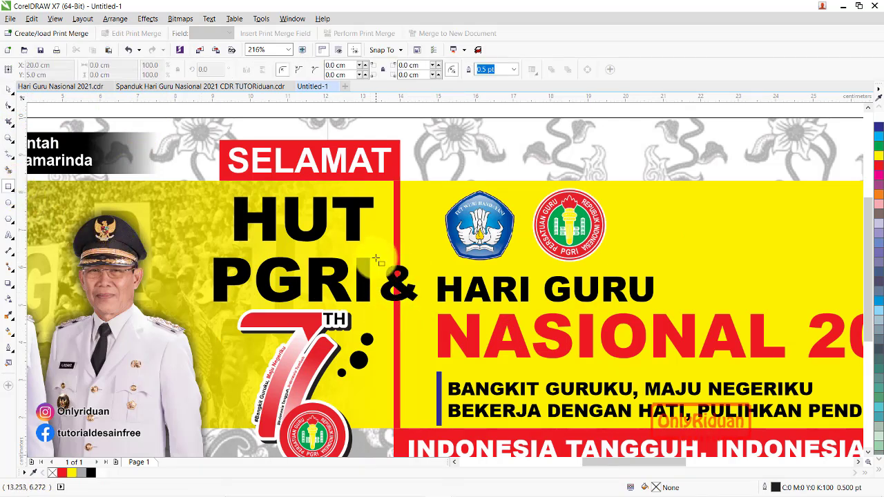
pyautogui.moveTo(376, 259); pyautogui.dragTo(422, 312)
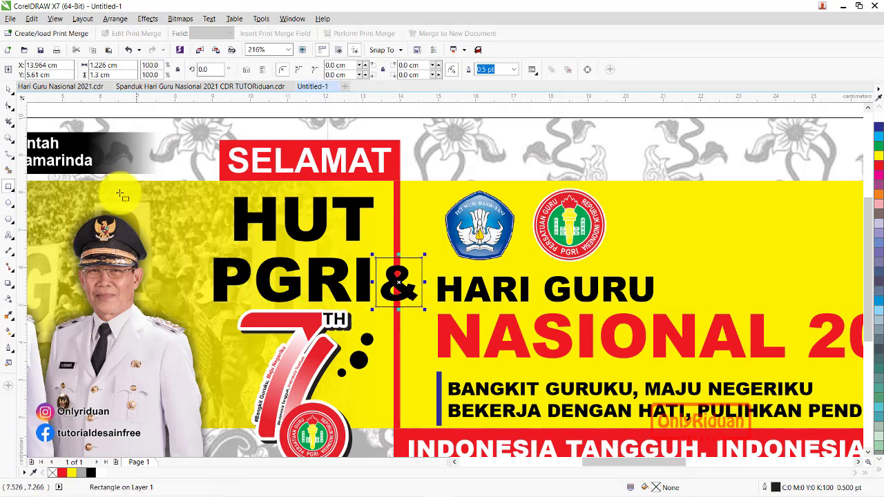
pyautogui.click(9, 89)
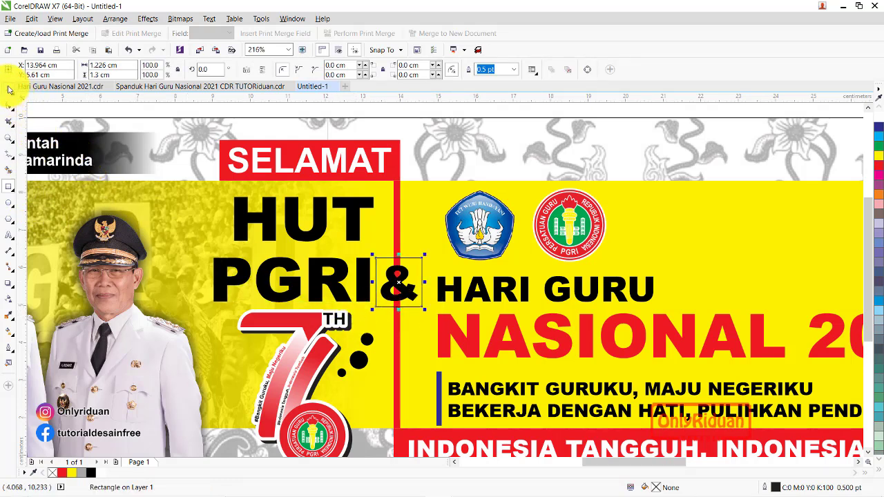
pyautogui.keyDown('shift'); pyautogui.click(398, 223); pyautogui.keyUp('shift')
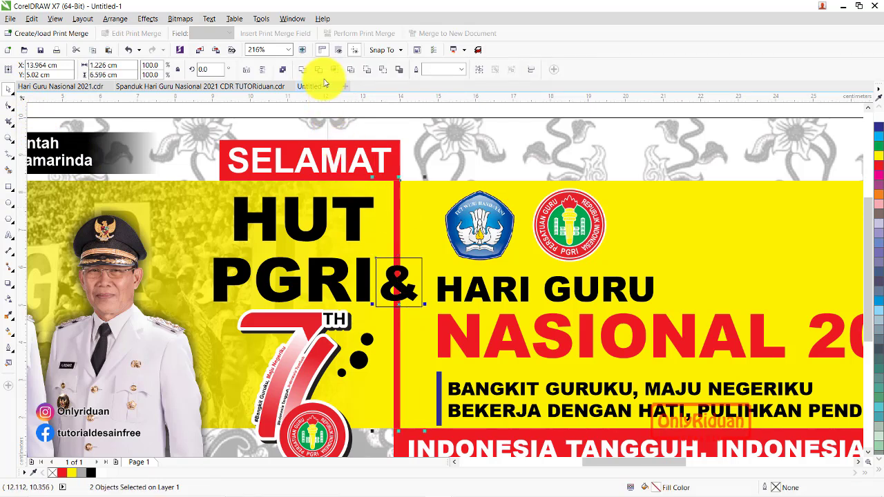
pyautogui.click(407, 261)
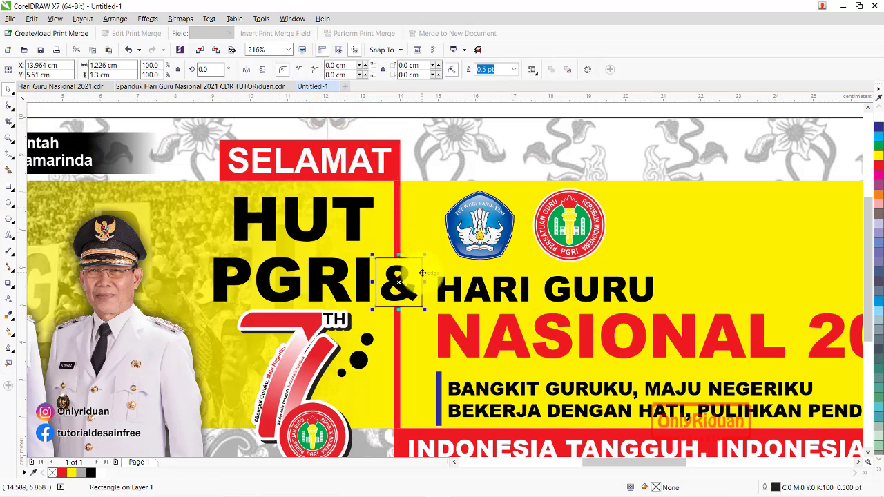
pyautogui.click(357, 227)
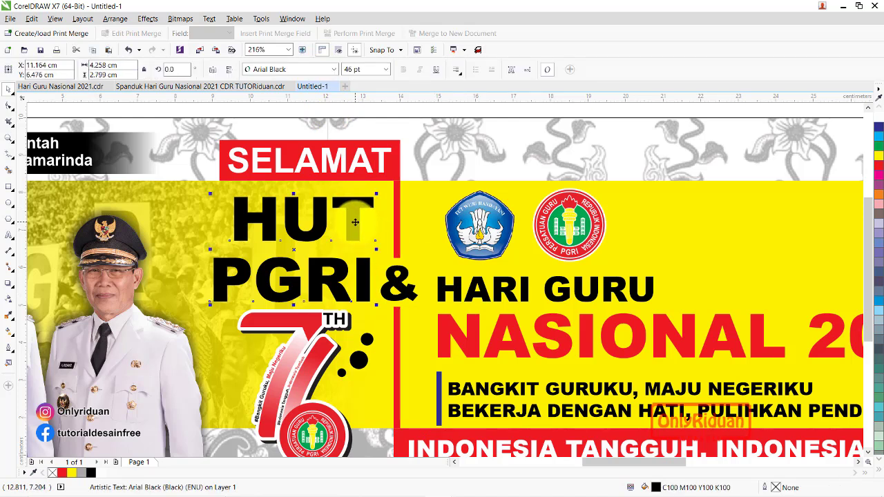
# Step: Give HUT PGRI a white outline behind its fill, first 1.5 pt, then thickened to 3.0 pt
pyautogui.doubleClick(776, 490)
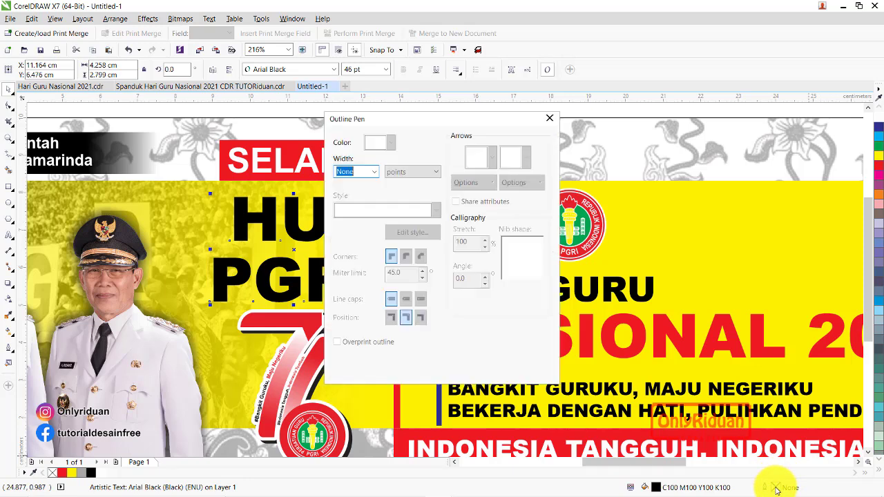
pyautogui.click(377, 171)
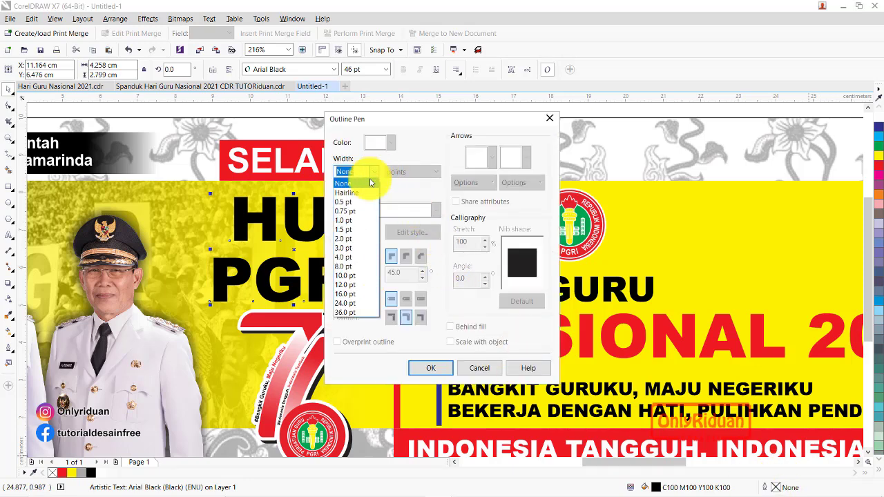
pyautogui.click(363, 221)
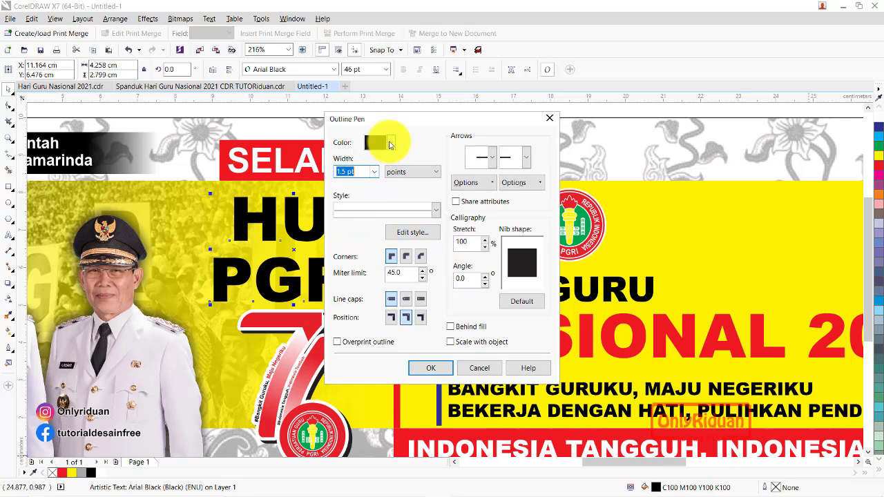
pyautogui.click(380, 143)
pyautogui.click(407, 158)
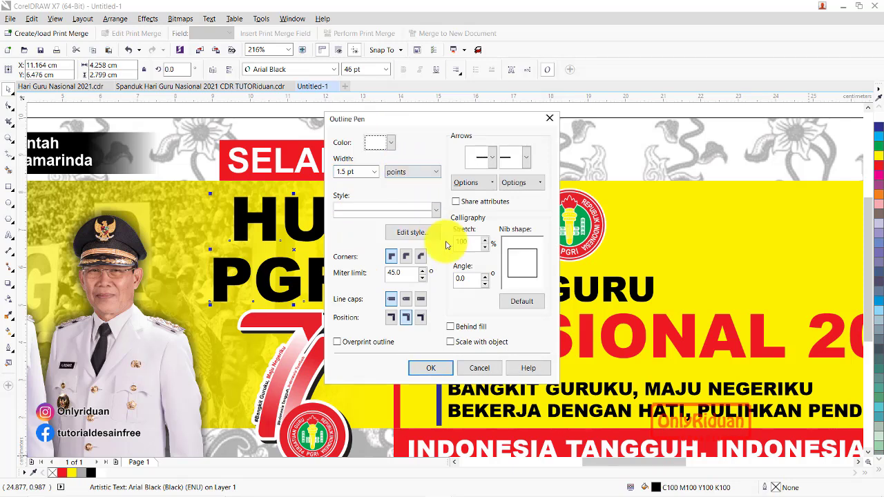
pyautogui.click(451, 329)
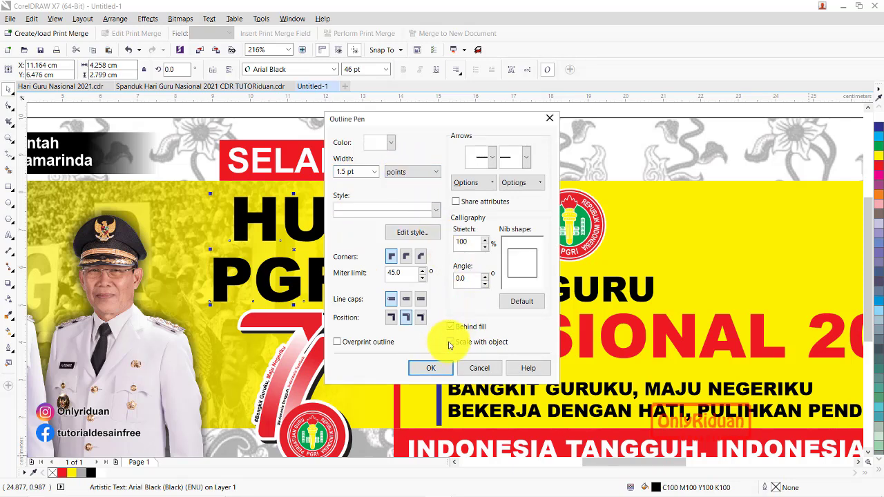
pyautogui.click(422, 368)
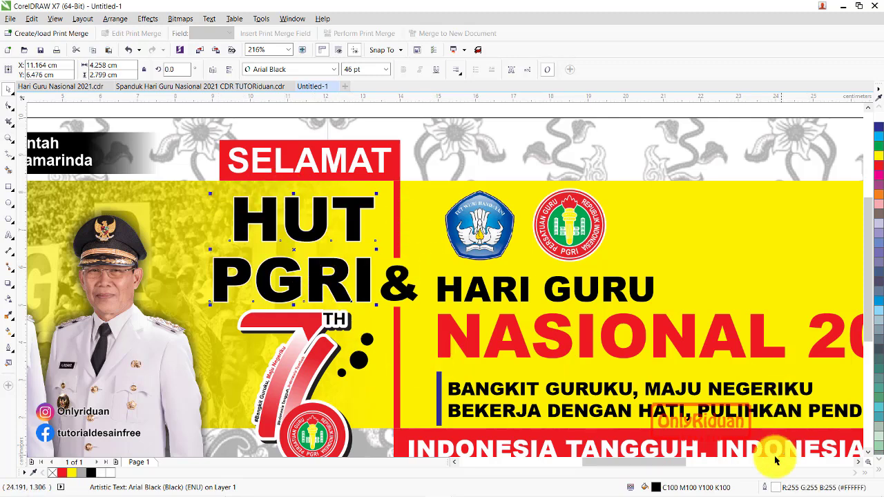
pyautogui.doubleClick(775, 489)
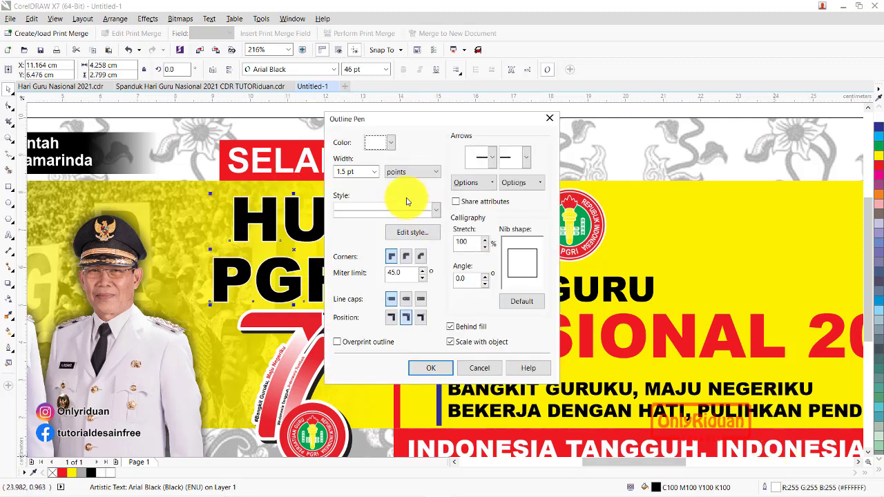
pyautogui.click(374, 171)
pyautogui.click(351, 233)
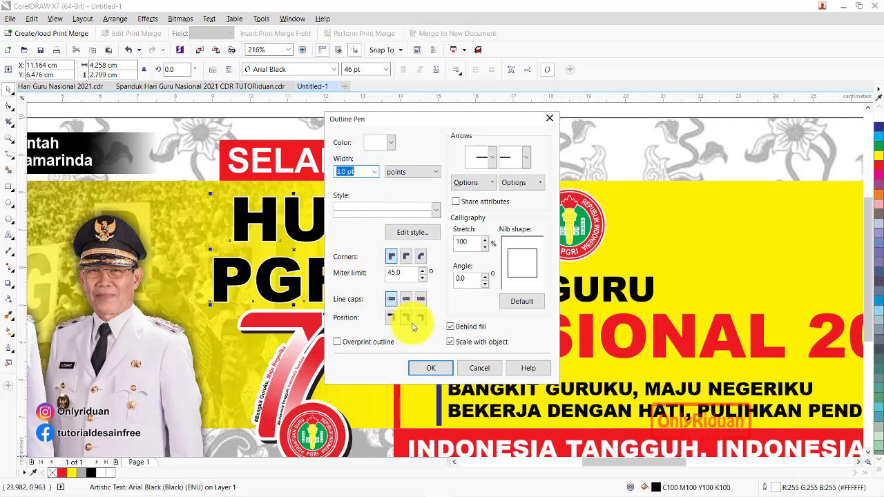
pyautogui.click(423, 368)
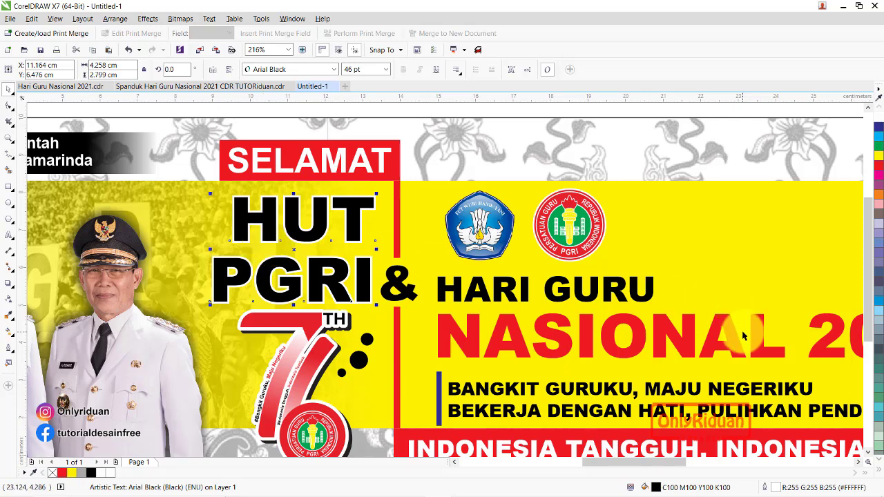
# Step: Give the & sign a white 3.0 pt outline
pyautogui.click(407, 297)
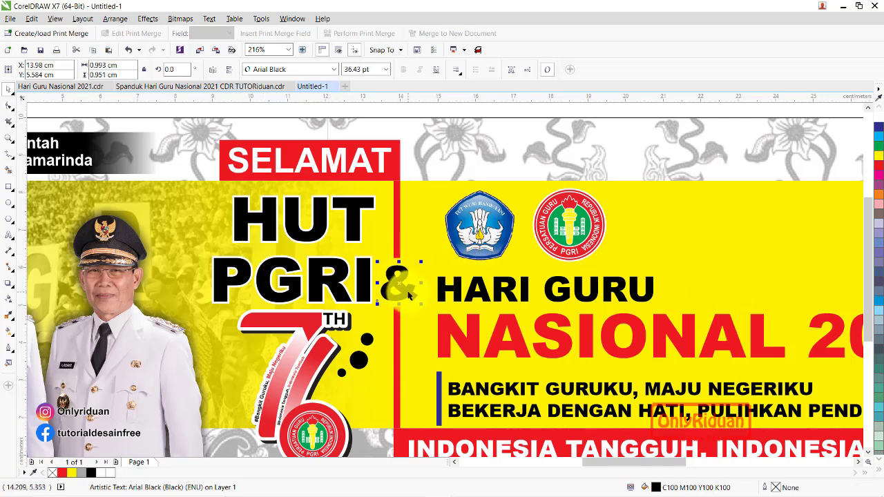
pyautogui.doubleClick(776, 487)
pyautogui.click(375, 172)
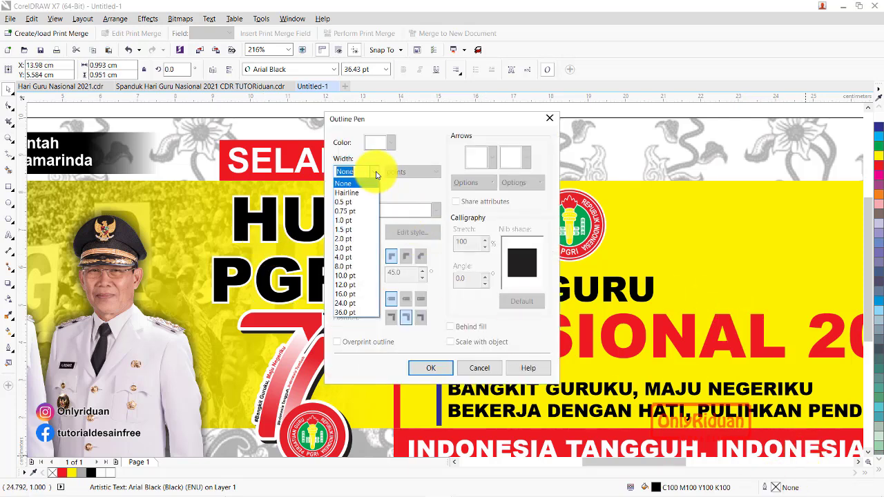
pyautogui.click(353, 247)
pyautogui.click(381, 143)
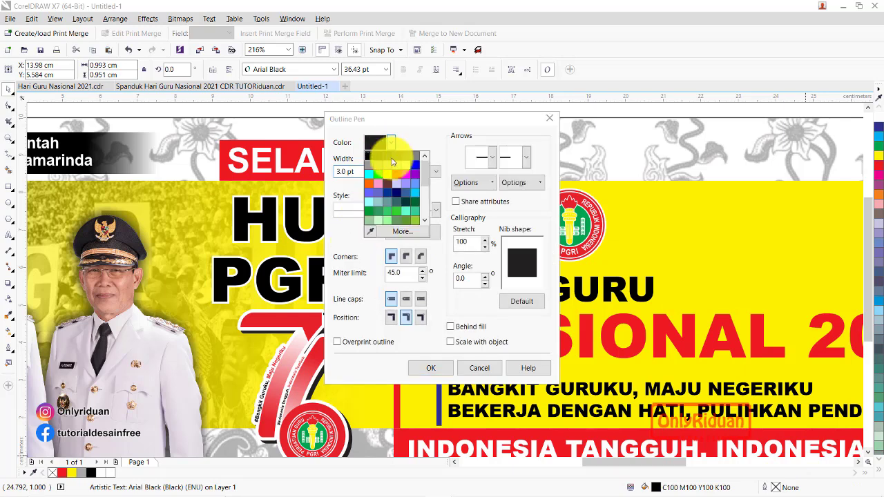
pyautogui.click(387, 157)
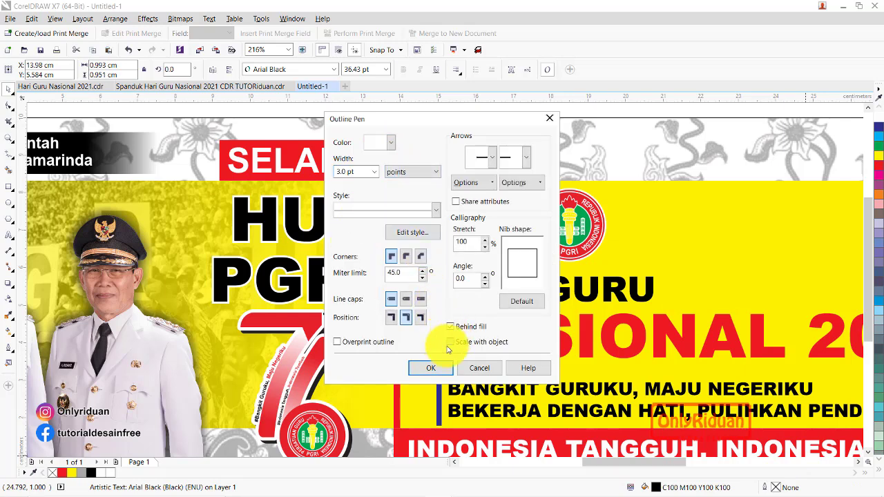
pyautogui.click(429, 368)
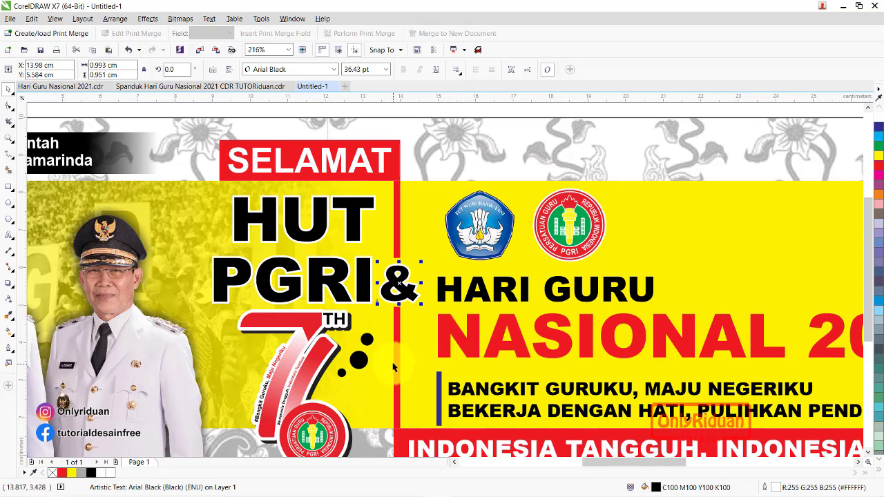
# Step: Give HARI GURU a white 3.0 pt outline behind the fill, scaling with the object
pyautogui.click(483, 291)
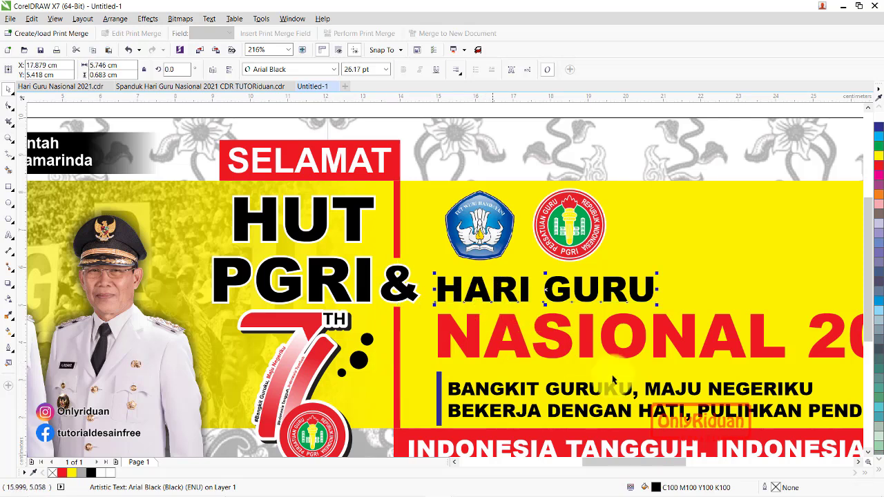
pyautogui.doubleClick(781, 487)
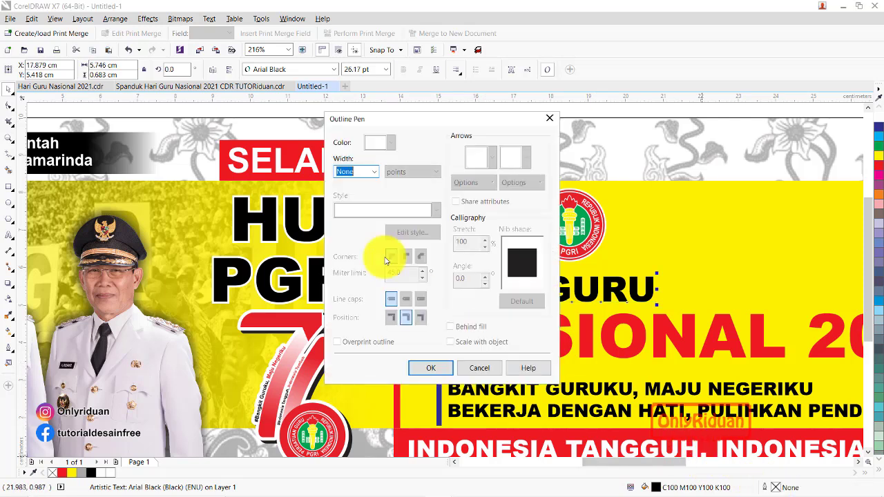
pyautogui.click(373, 173)
pyautogui.click(361, 246)
pyautogui.click(388, 144)
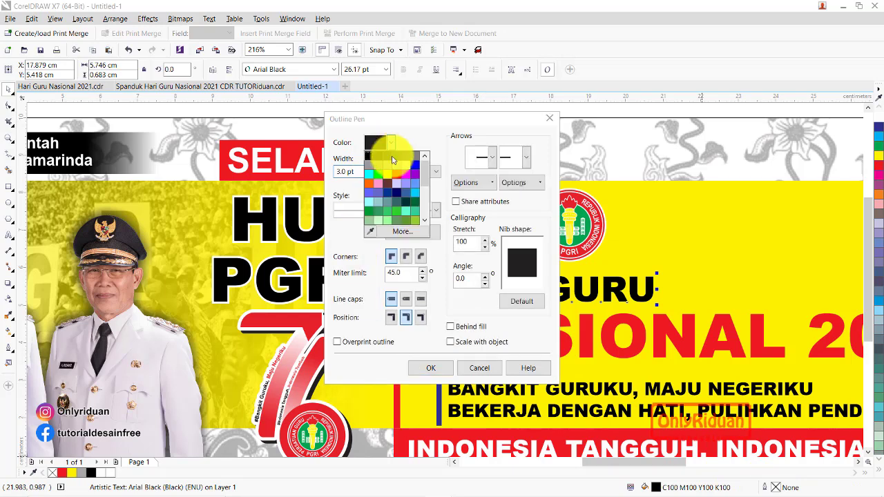
pyautogui.click(370, 154)
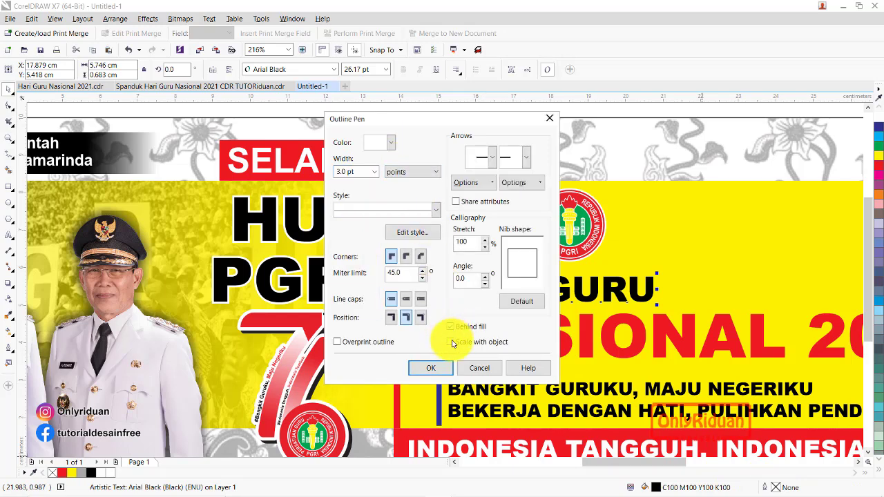
pyautogui.click(452, 342)
pyautogui.click(432, 369)
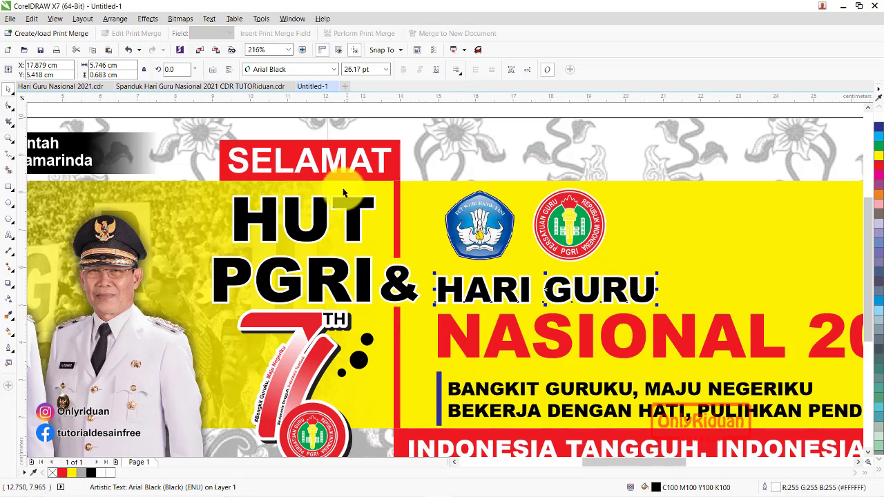
# Step: Marquee-select the entire banner and group its 33 objects into one
pyautogui.scroll(-3, 345, 190)
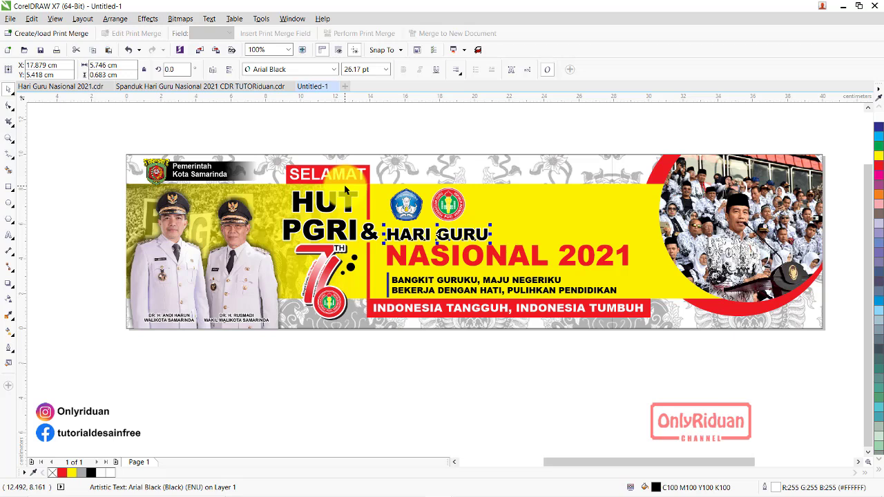
pyautogui.click(489, 371)
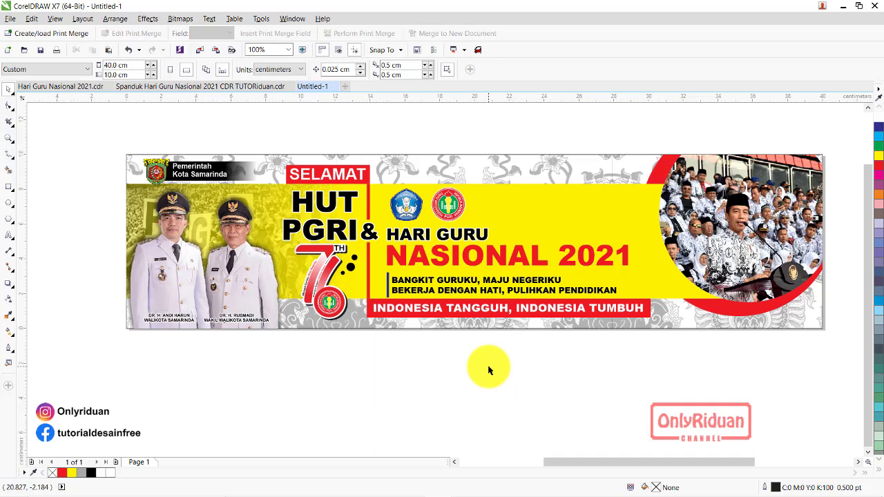
pyautogui.moveTo(104, 139)
pyautogui.mouseDown()
pyautogui.moveTo(746, 339)
pyautogui.moveTo(826, 349)
pyautogui.mouseUp()
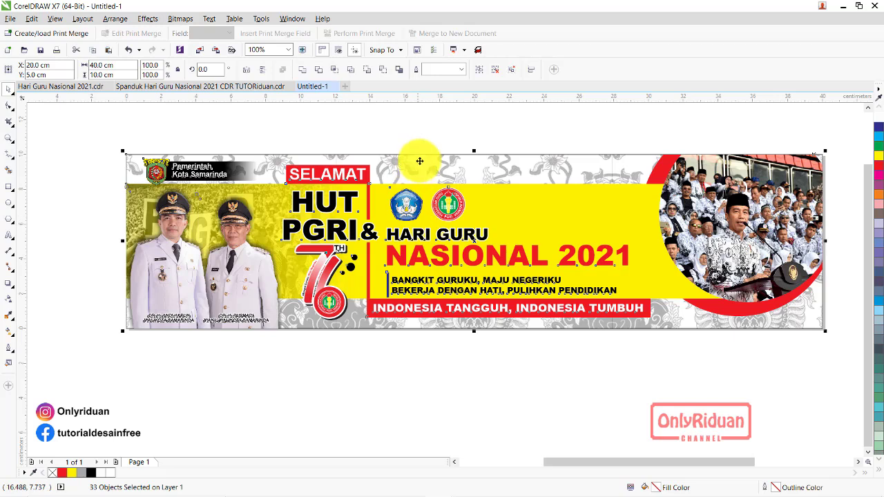
pyautogui.click(481, 70)
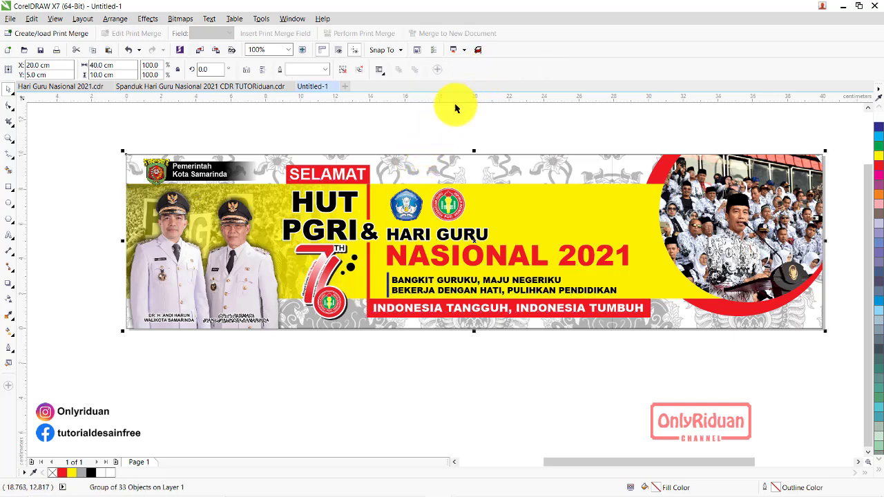
# Step: Export the banner as JPEG into Cetak, replacing the existing Spanduk 1x4 M 1 Lembar MA file
pyautogui.click(9, 20)
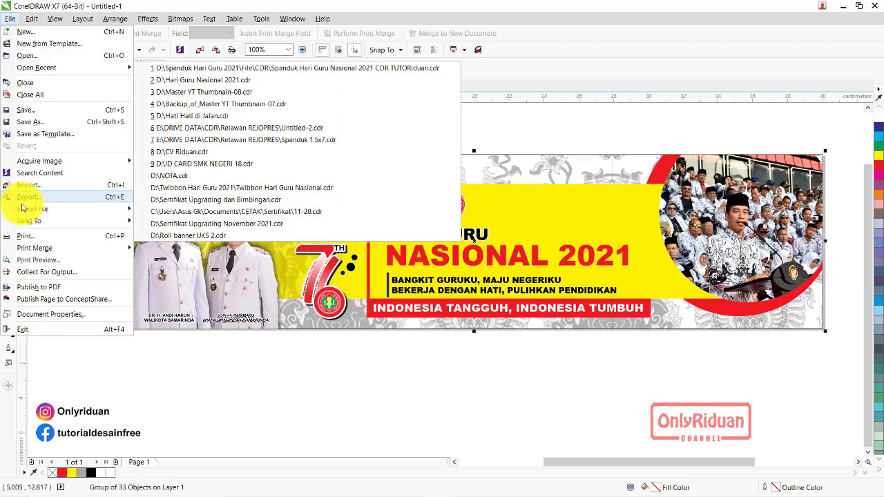
pyautogui.click(33, 199)
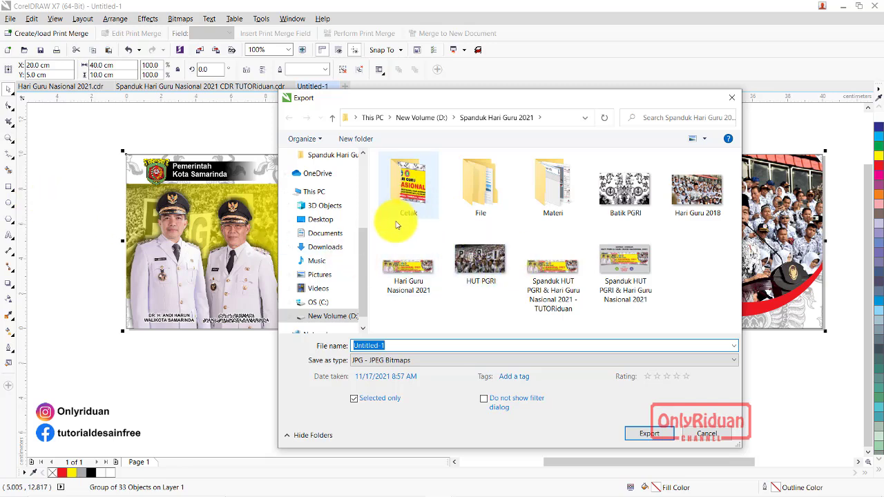
pyautogui.doubleClick(414, 193)
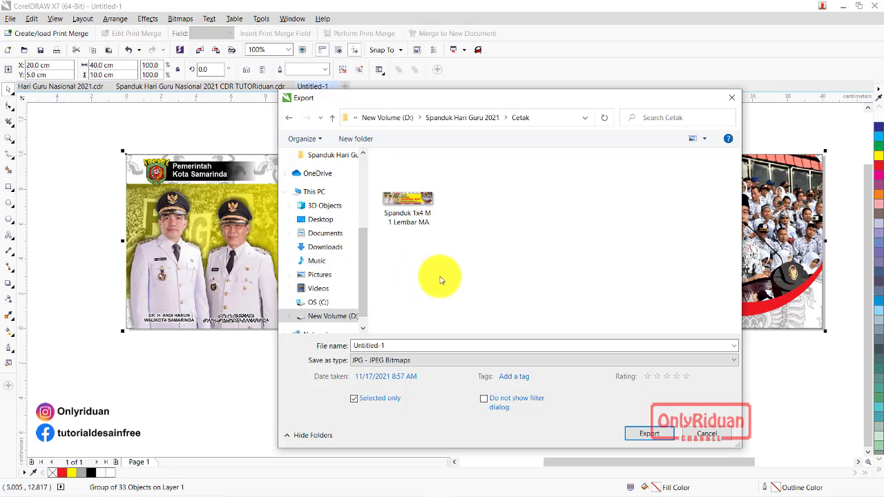
pyautogui.click(408, 202)
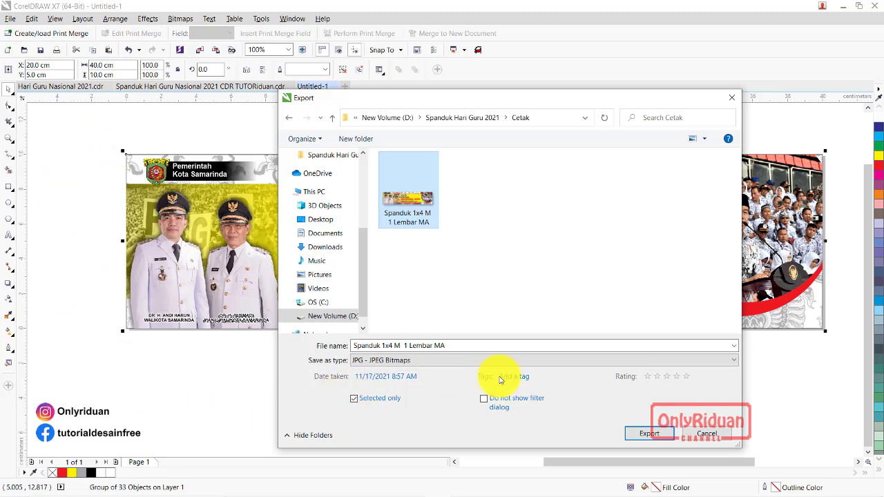
pyautogui.click(653, 438)
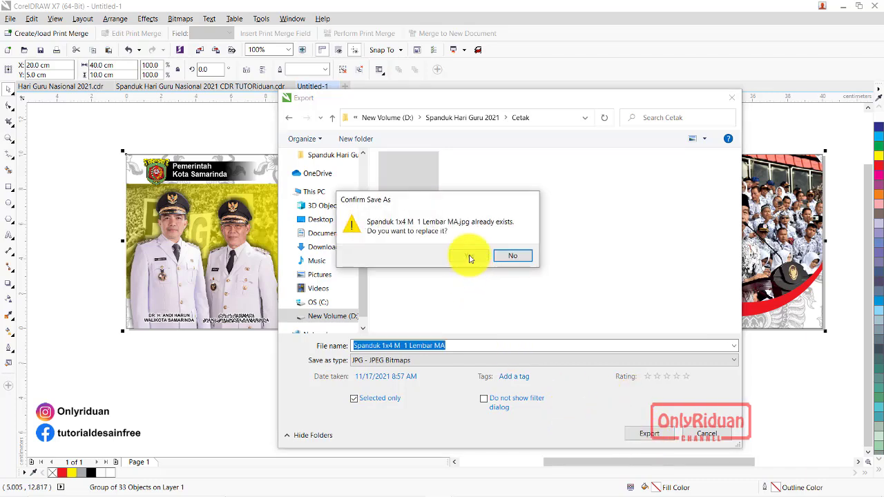
pyautogui.click(470, 257)
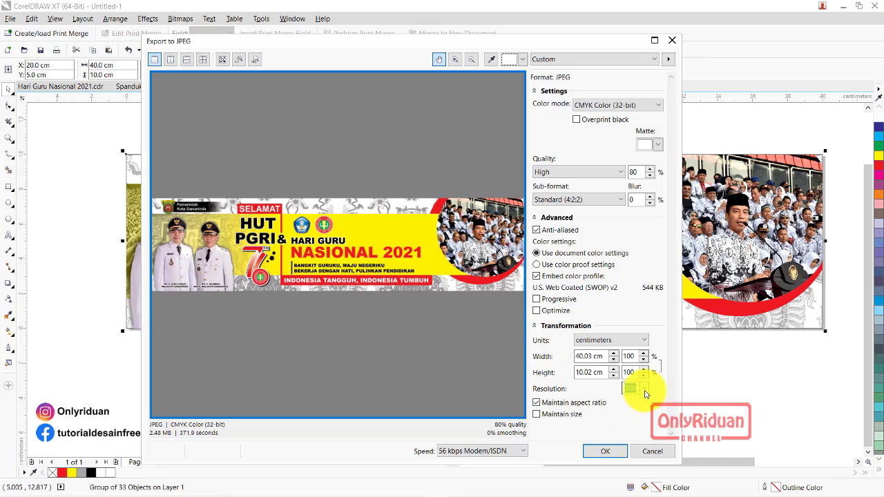
# Step: Set the JPEG export to 96 dpi and 400 cm width, panning the preview to the officials
pyautogui.click(636, 410)
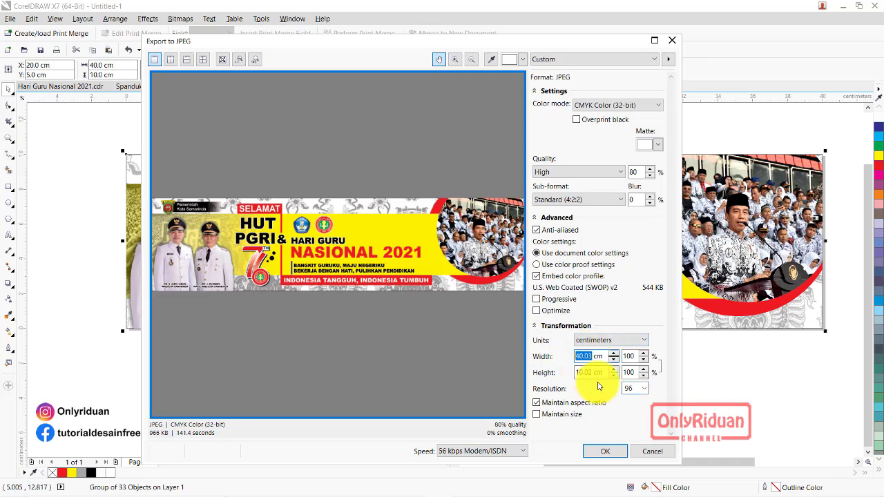
pyautogui.write('40')
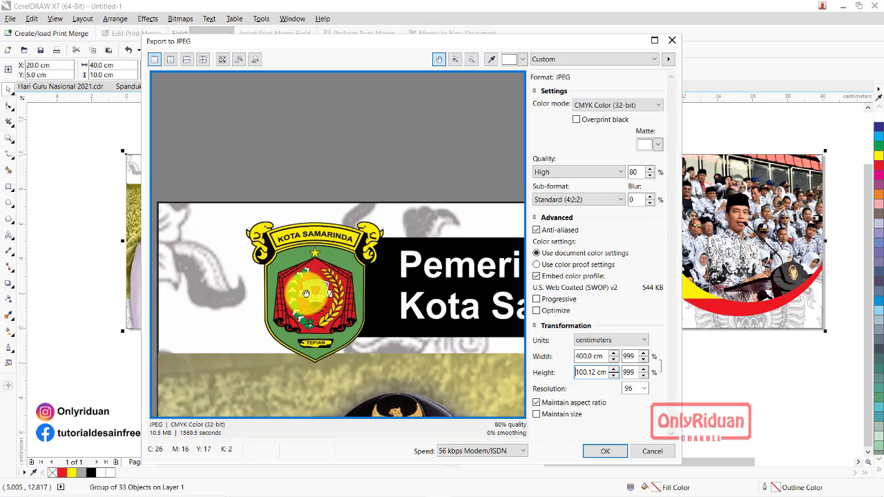
pyautogui.scroll(-2, 307, 311)
pyautogui.moveTo(408, 333); pyautogui.dragTo(293, 173)
pyautogui.scroll(-2, 290, 173)
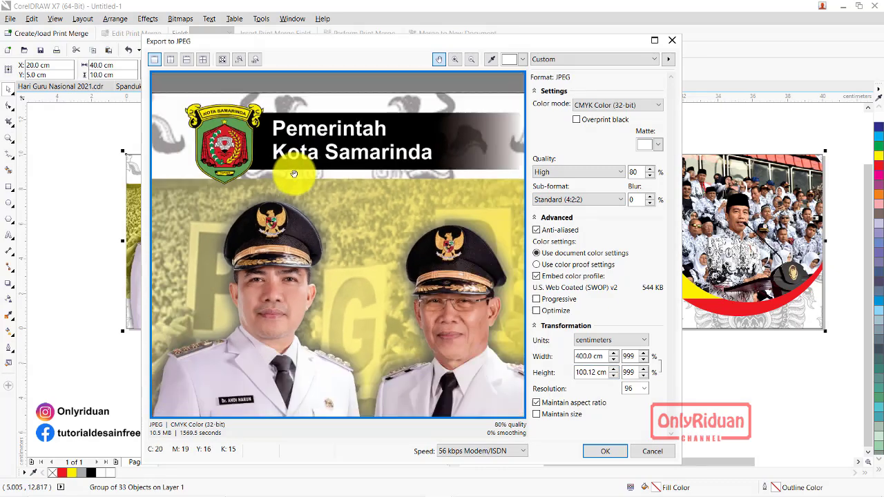
pyautogui.scroll(-2, 276, 201)
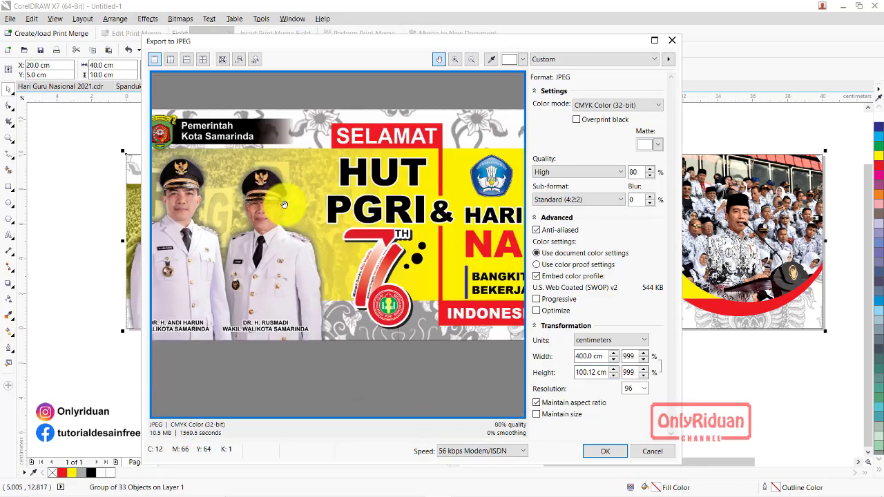
pyautogui.moveTo(359, 211)
pyautogui.mouseDown()
pyautogui.moveTo(214, 257)
pyautogui.moveTo(456, 256)
pyautogui.moveTo(233, 247)
pyautogui.moveTo(322, 249)
pyautogui.moveTo(289, 258)
pyautogui.mouseUp()
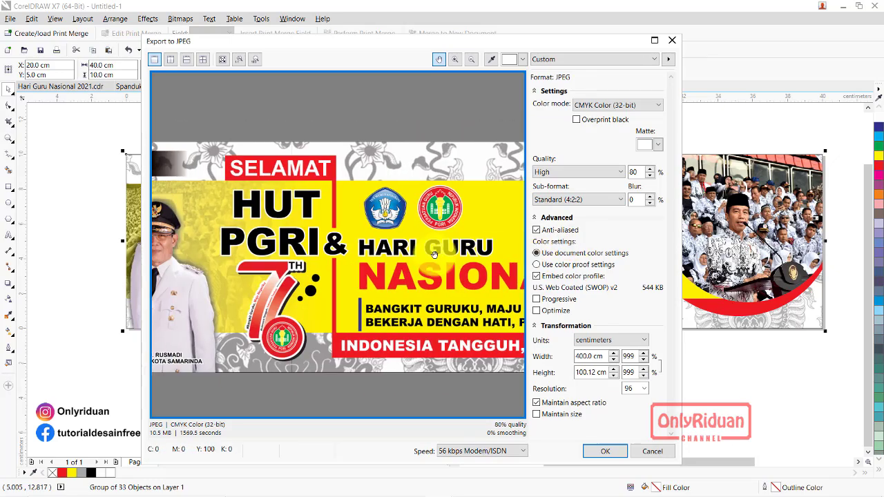
# Step: Check the full banner in the export preview and accept the JPEG settings
pyautogui.scroll(1, 289, 256)
pyautogui.scroll(1, 311, 250)
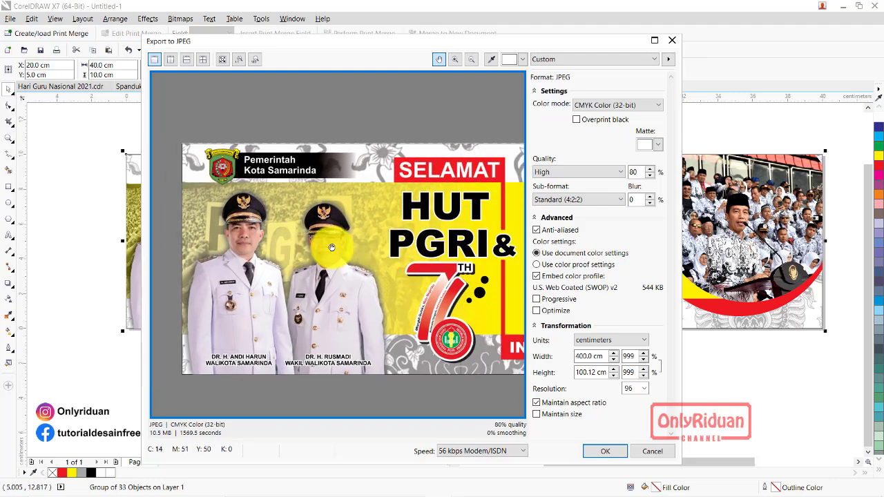
pyautogui.scroll(2, 332, 248)
pyautogui.scroll(2, 331, 247)
pyautogui.scroll(-2, 332, 247)
pyautogui.scroll(-2, 331, 248)
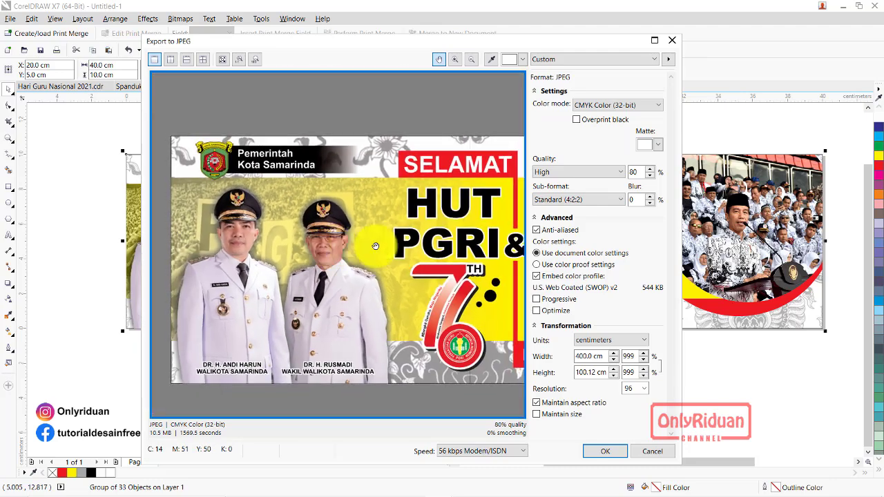
pyautogui.moveTo(511, 249); pyautogui.dragTo(377, 243)
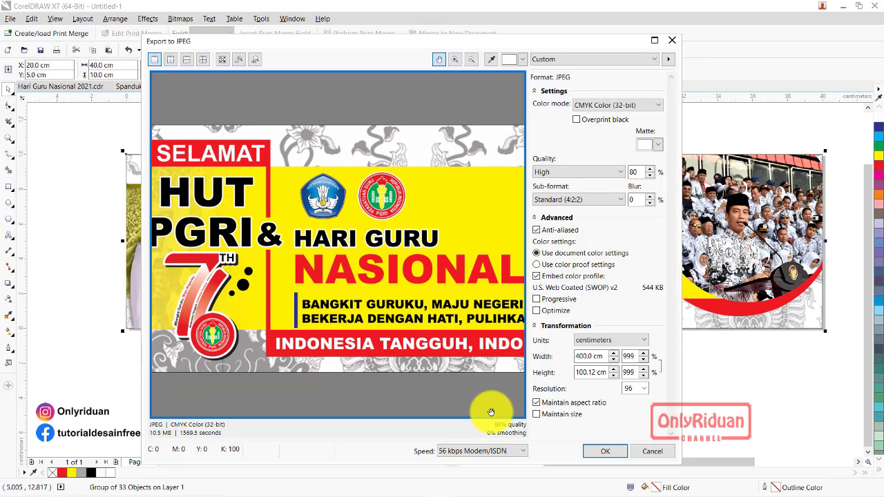
pyautogui.click(613, 453)
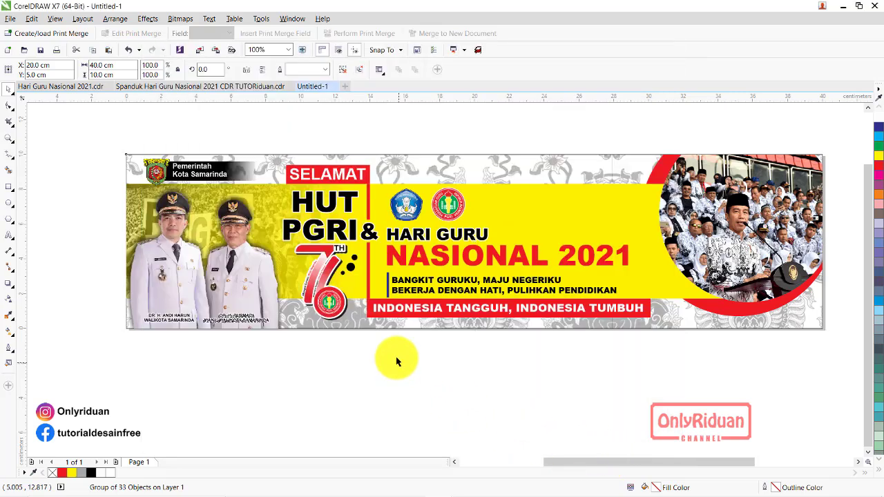
# Step: Check the exported JPEG in D: > Spanduk Hari Guru 2021 > Cetak, then return to CorelDRAW
pyautogui.click(295, 486)
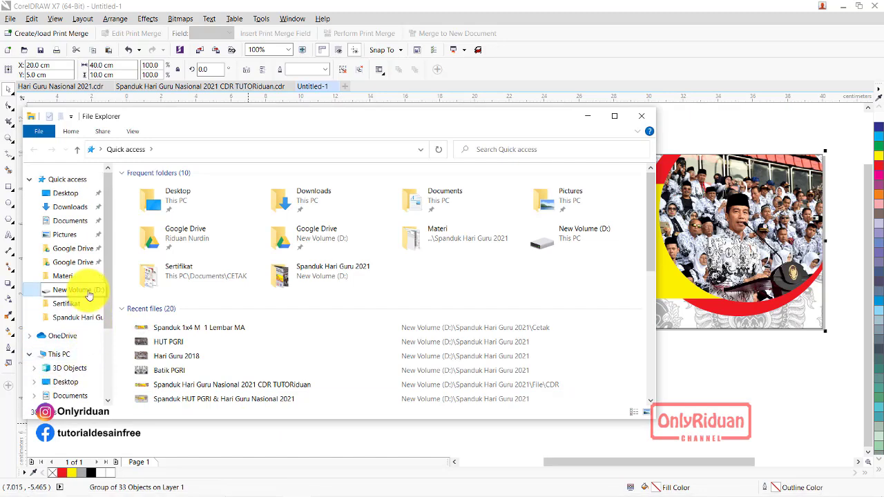
pyautogui.click(89, 295)
pyautogui.press('s')
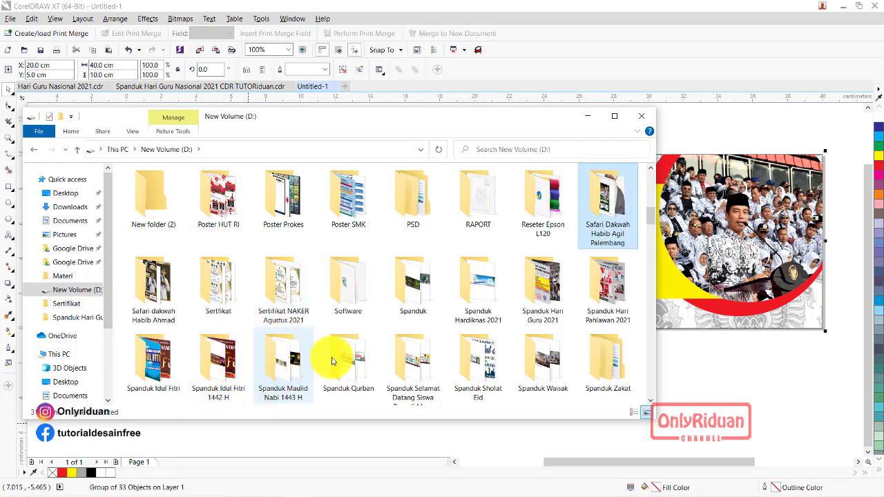
pyautogui.doubleClick(543, 290)
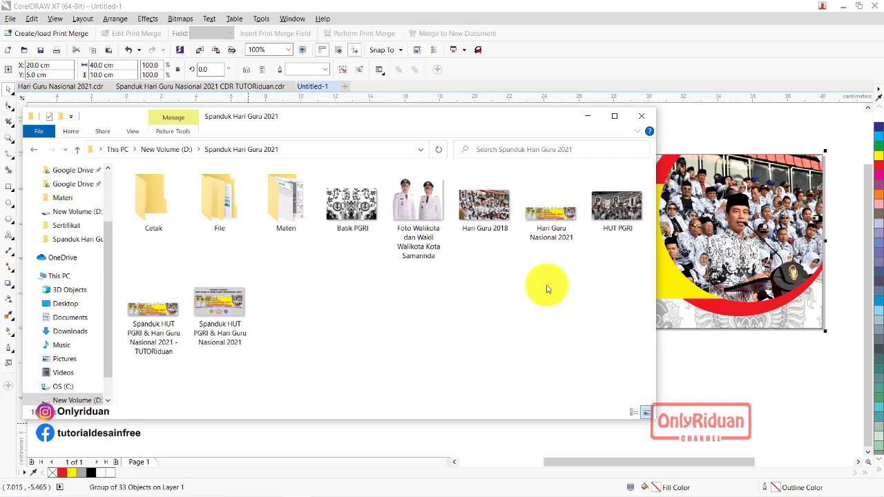
pyautogui.doubleClick(153, 207)
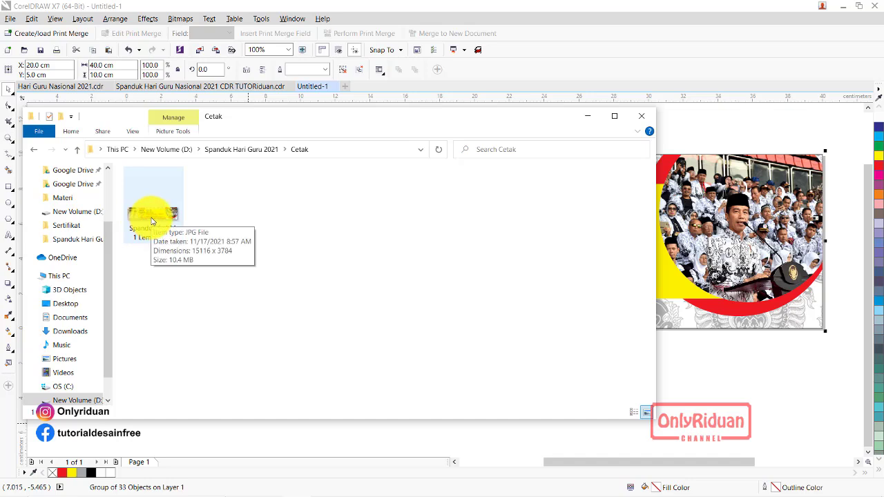
pyautogui.click(588, 117)
pyautogui.click(553, 378)
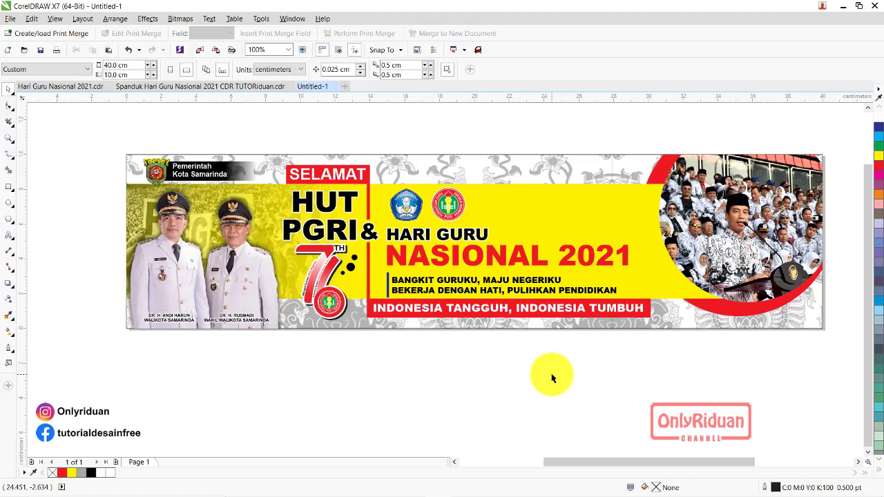
pyautogui.moveTo(304, 494)
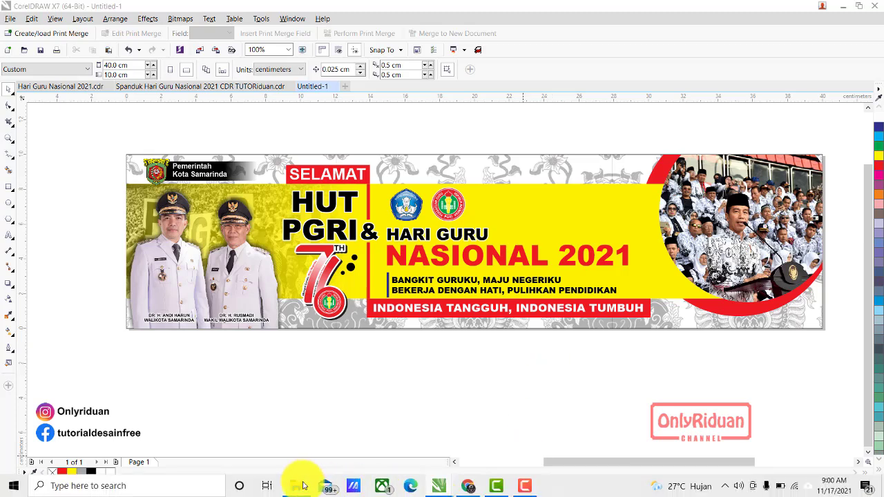
# Step: Go to Spanduk Hari Guru 2021 > File > PSD and select the banner's Photoshop file
pyautogui.click(302, 486)
pyautogui.click(239, 150)
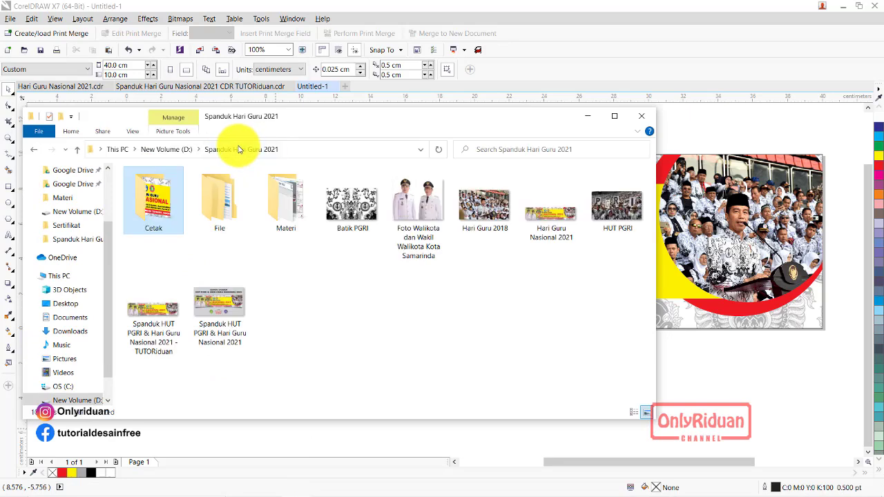
pyautogui.doubleClick(222, 198)
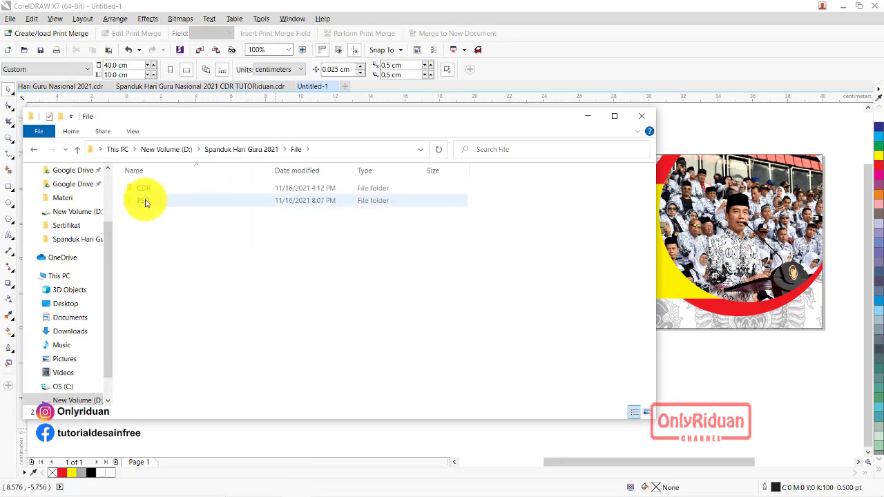
pyautogui.doubleClick(145, 202)
pyautogui.click(161, 199)
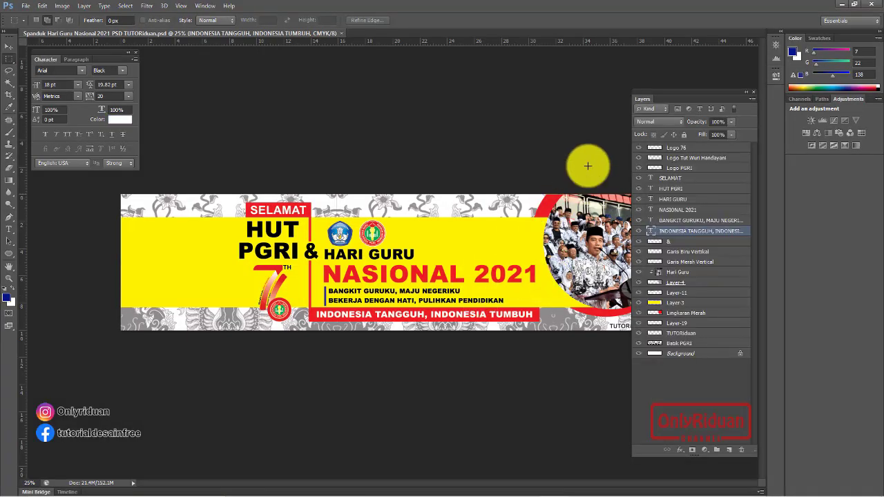
# Step: Dock the Layers panel on the right, then with the Move tool select the NASIONAL 2021 and INDONESIA TANGGUH layers
pyautogui.moveTo(682, 99); pyautogui.dragTo(761, 160)
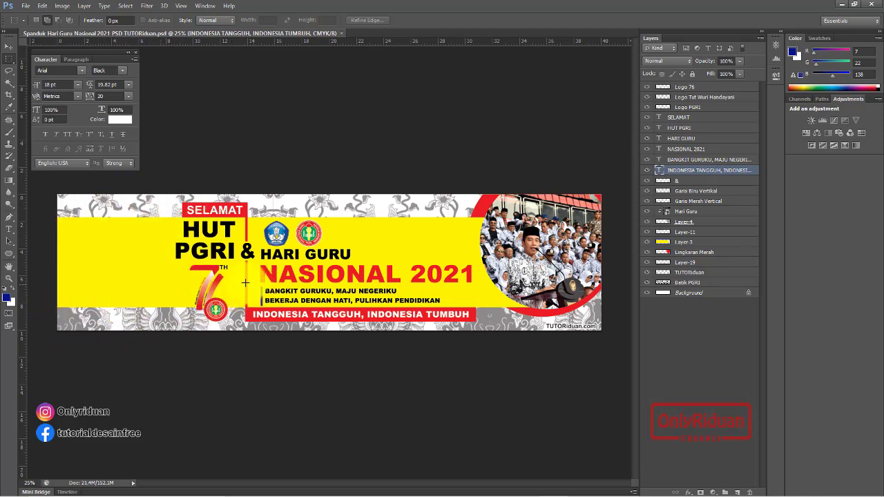
pyautogui.click(8, 46)
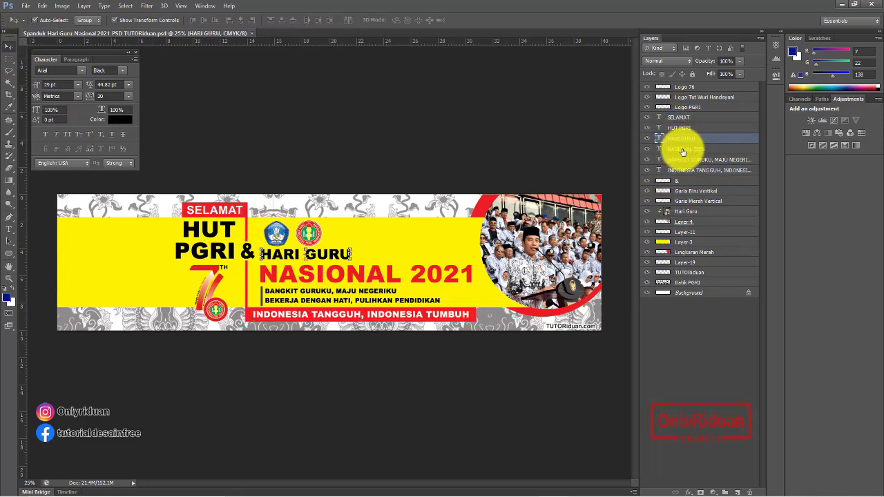
pyautogui.click(684, 150)
pyautogui.click(683, 170)
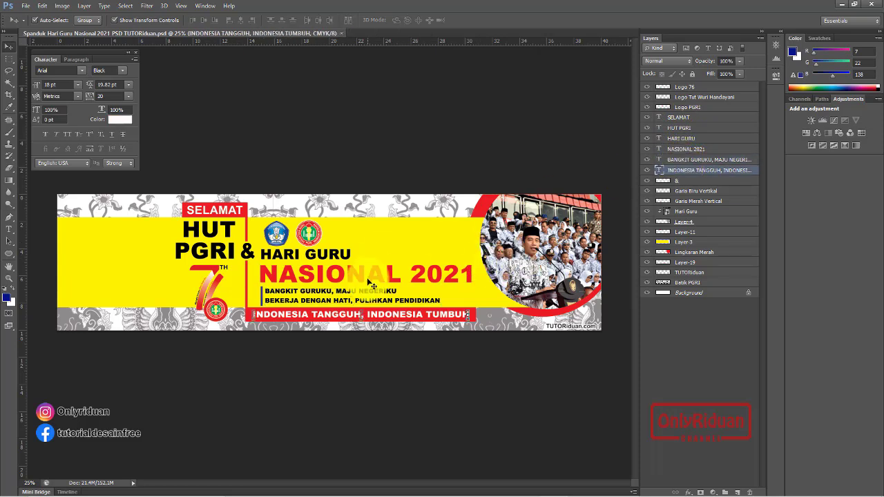